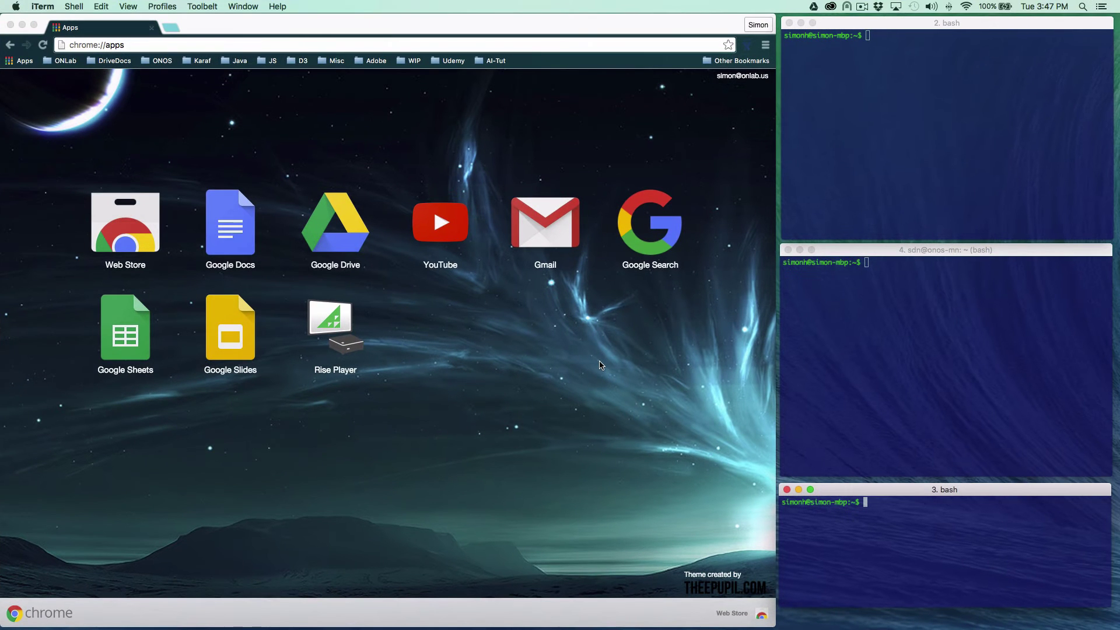
Step: Bring the Chrome window showing the Apps page to the front
left_click(499, 365)
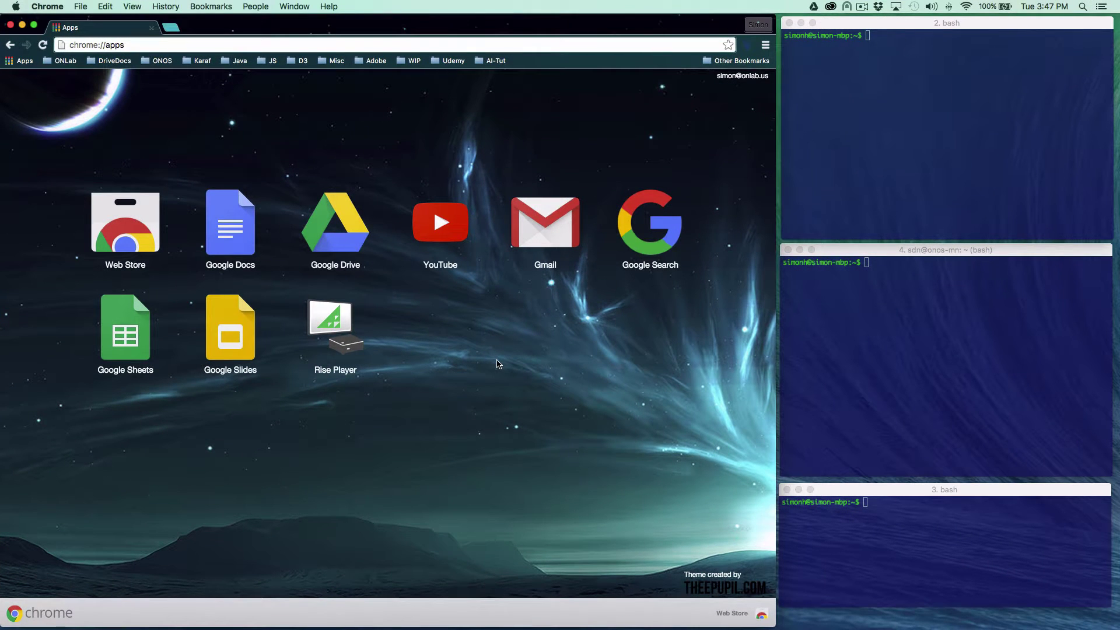
Step: Start a clean local ONOS instance with 'ok clean' in the local terminal pane
left_click(873, 159)
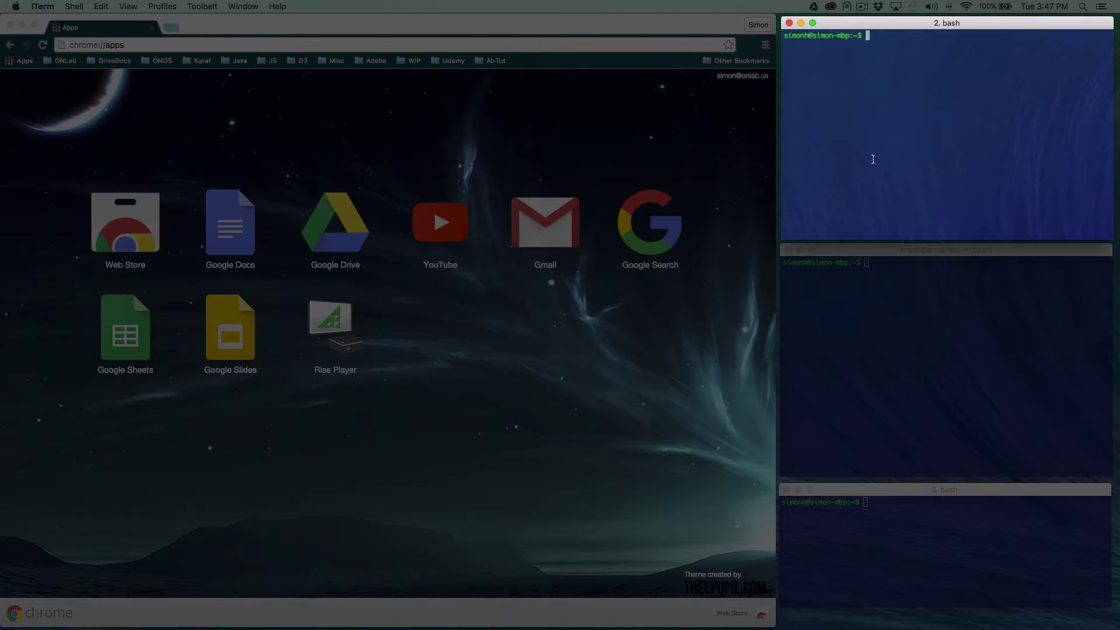
type("ok clean")
key("Return")
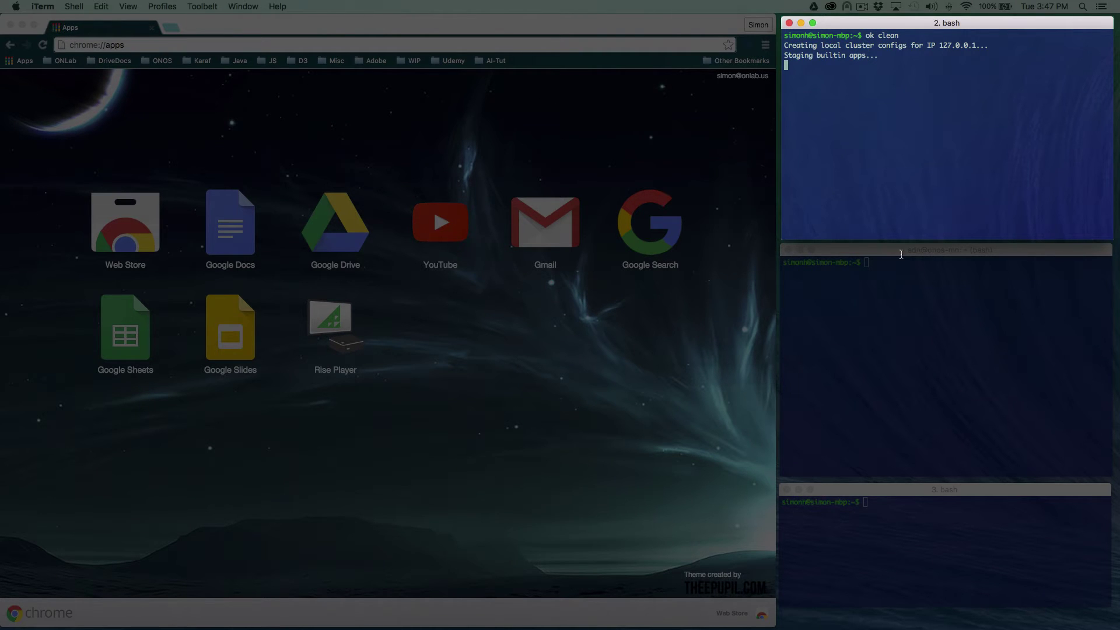
Step: Connect to the network VM with sshnet, list its files, and launch the ./tower network
left_click(909, 363)
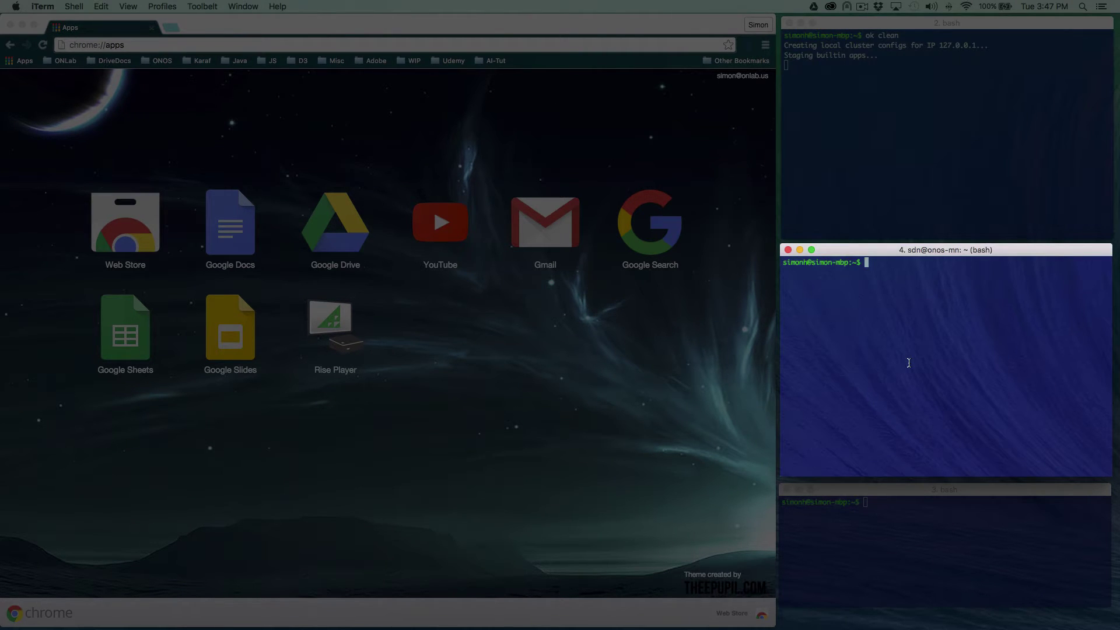
type("sshnet")
key("Return")
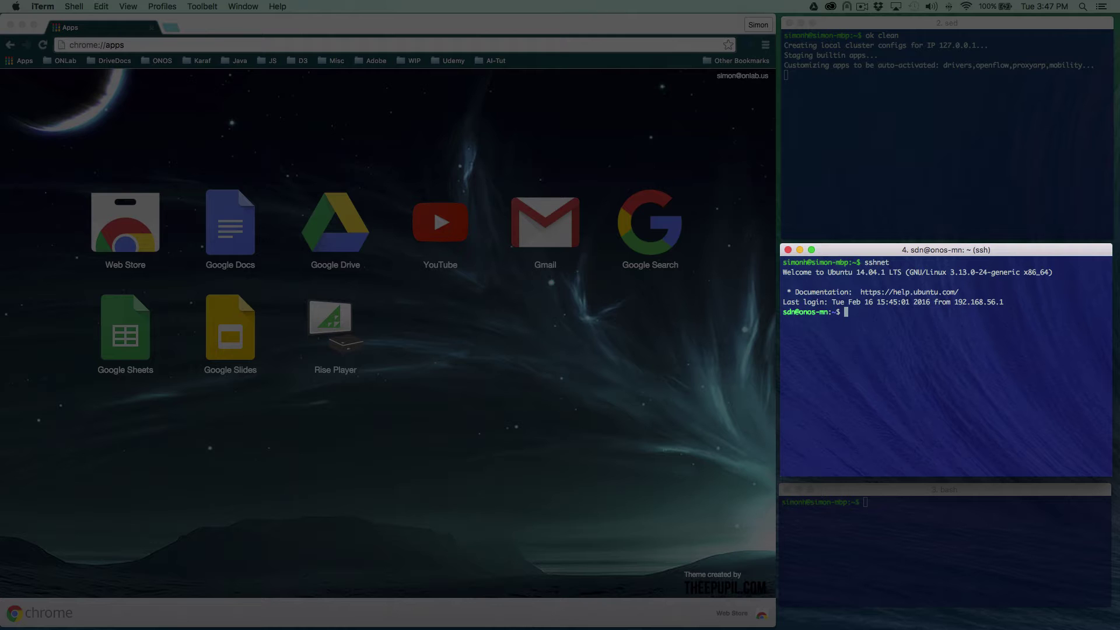
type("ls")
key("Return")
type("./tower")
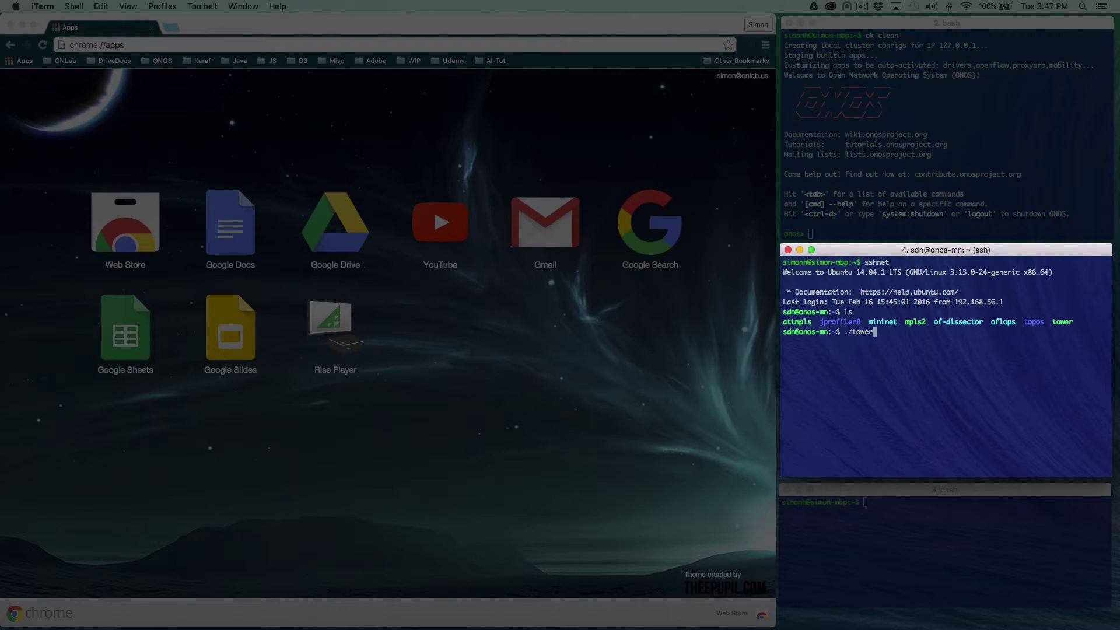
key("Return")
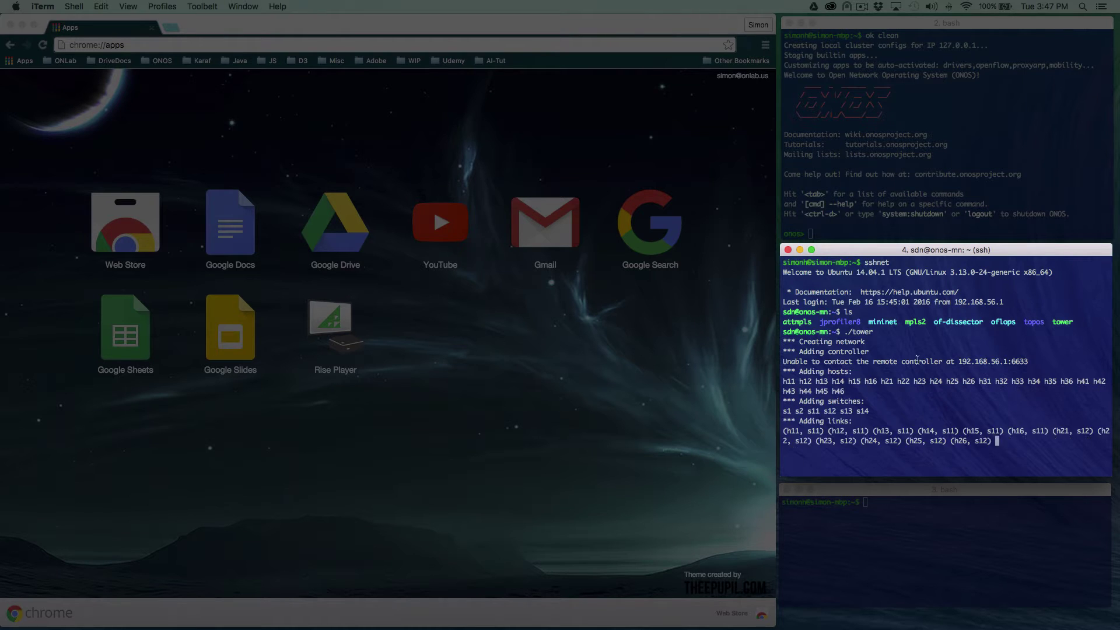
left_click(326, 146)
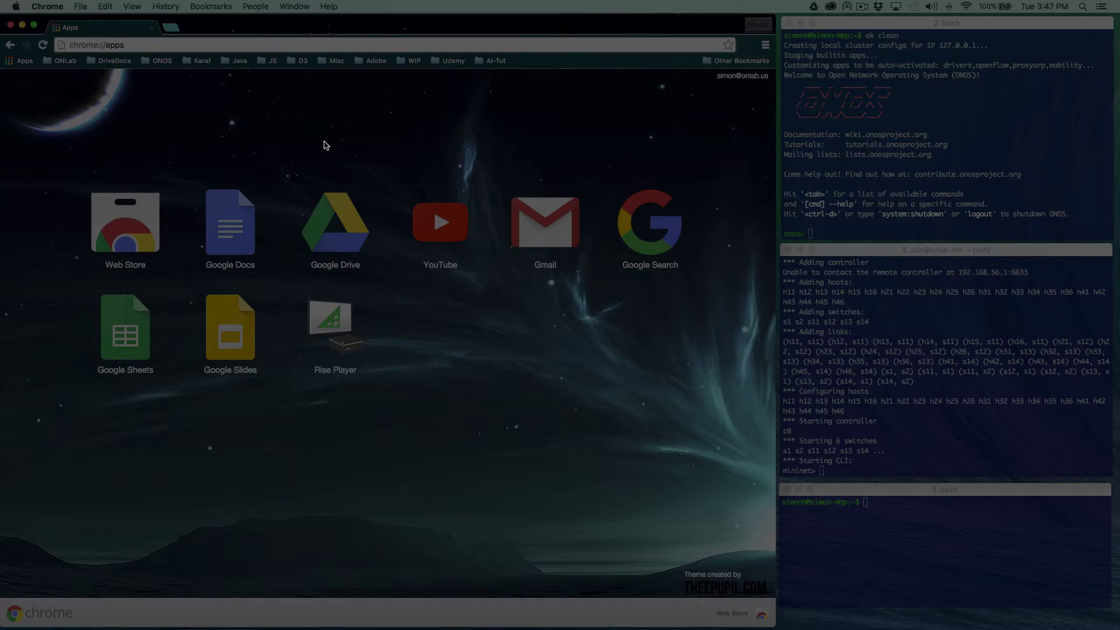
left_click(919, 593)
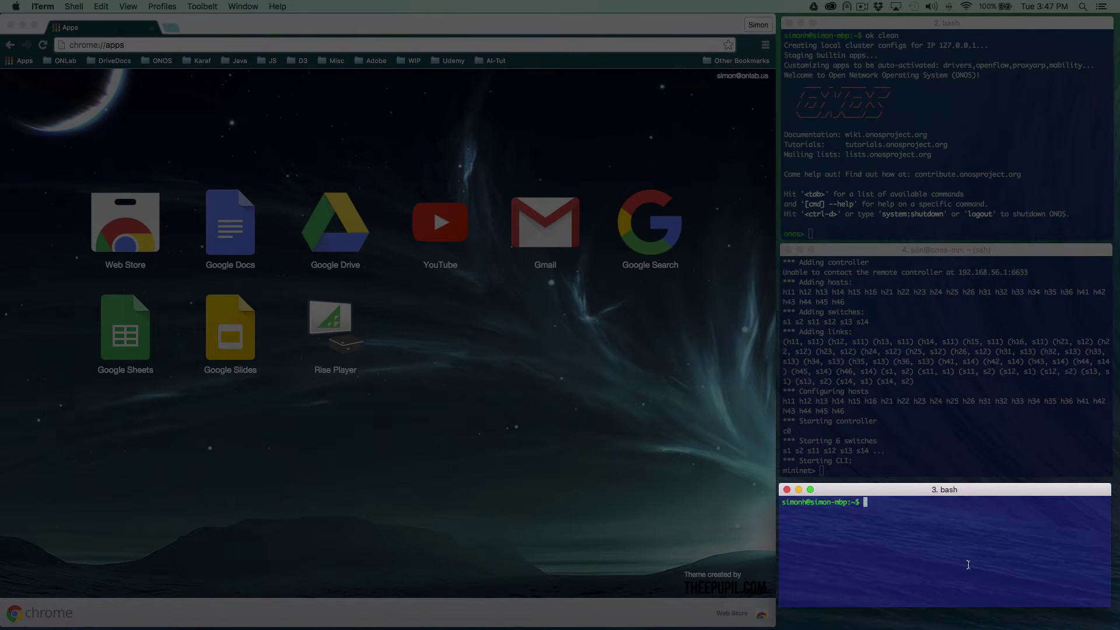
Step: Open the ONOS login page with 'onos-gui localhost' and sign in with the prefilled credentials
type("onos-gui localhost")
key("Return")
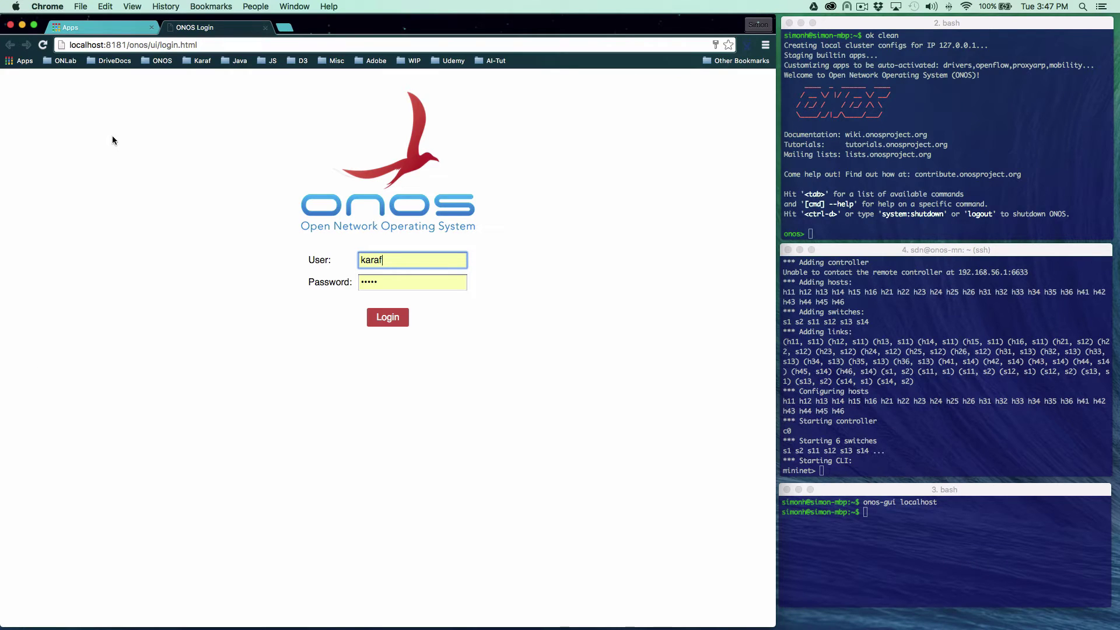
left_click(206, 46)
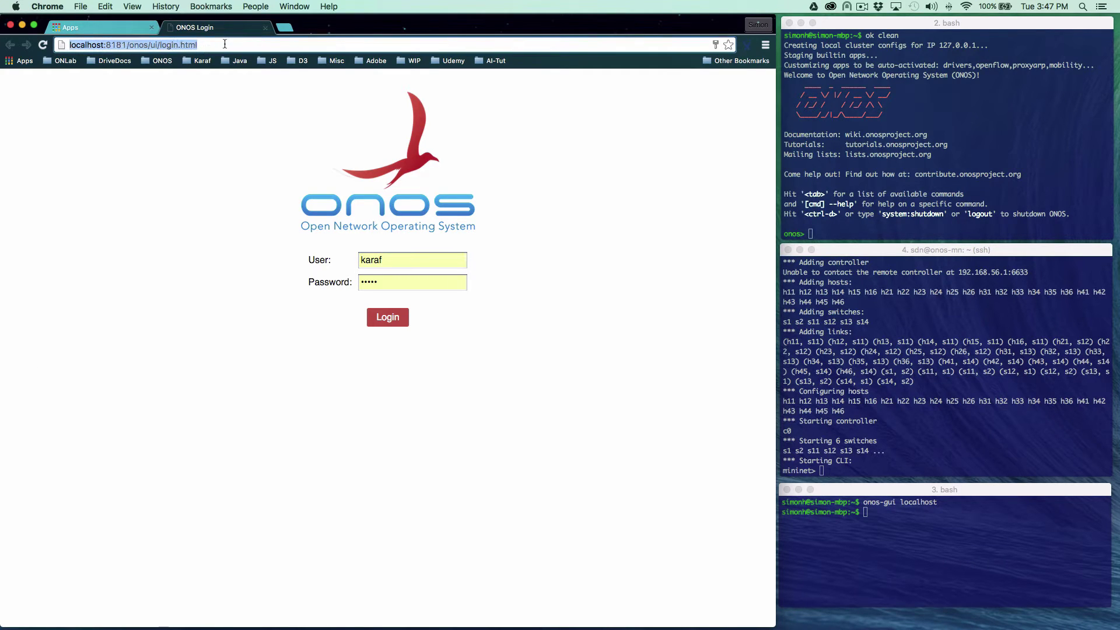
double_click(92, 45)
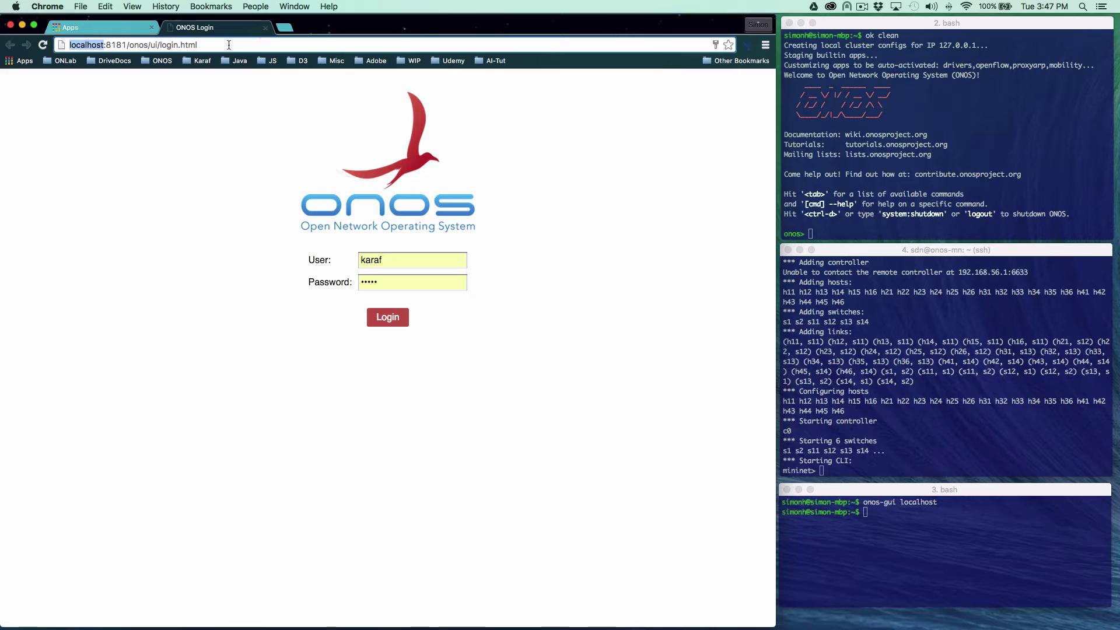
left_click(141, 184)
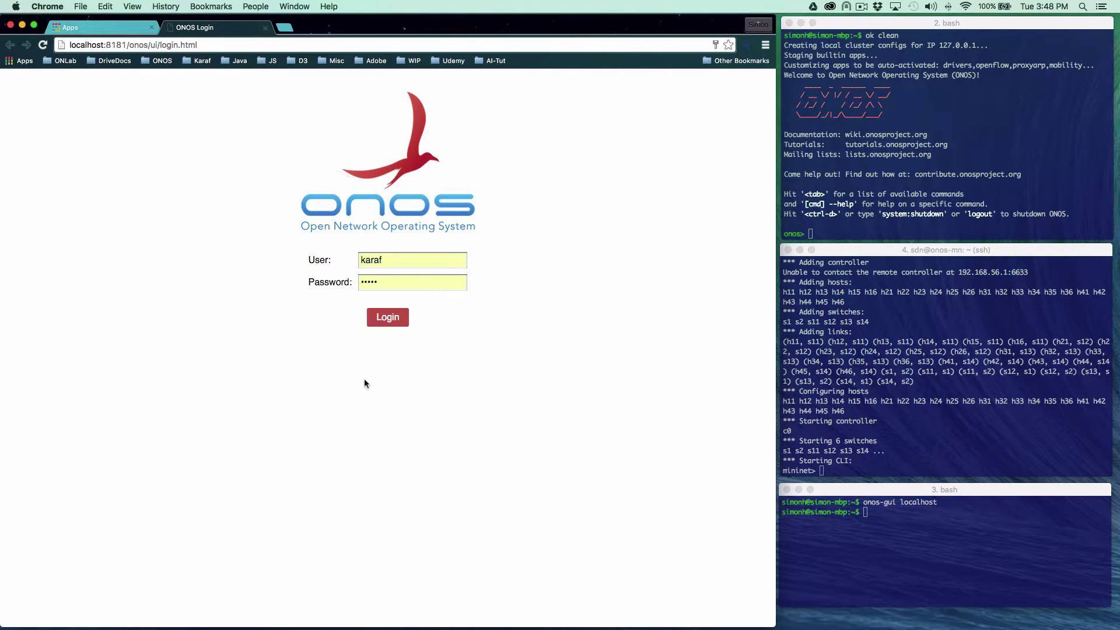
left_click(395, 319)
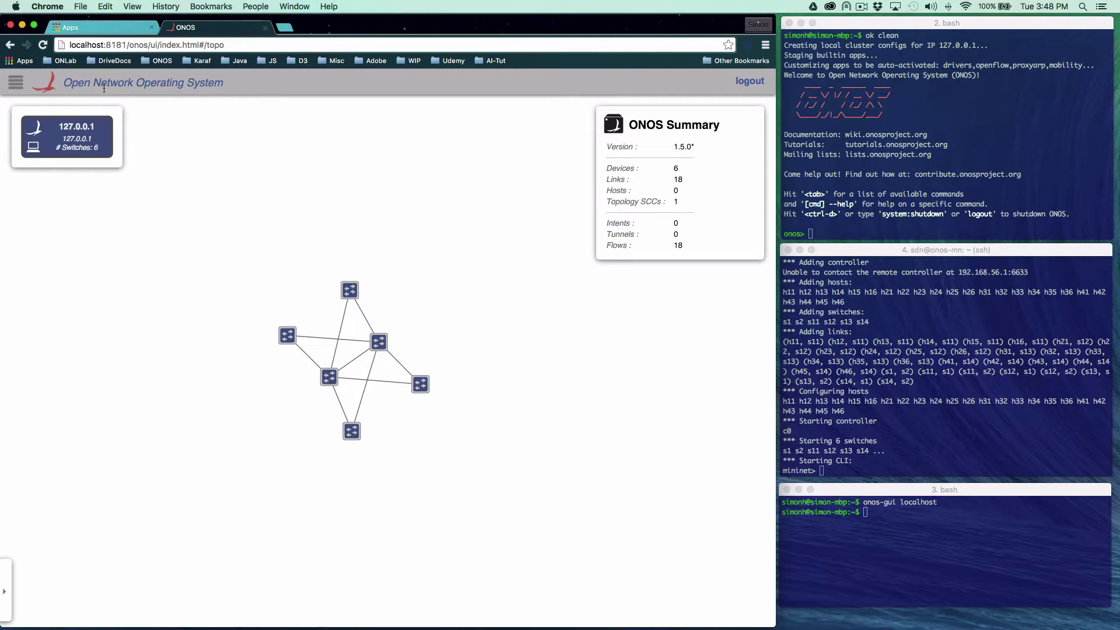
Step: Return to the Topology view under Network in the navigation menu
left_click(15, 85)
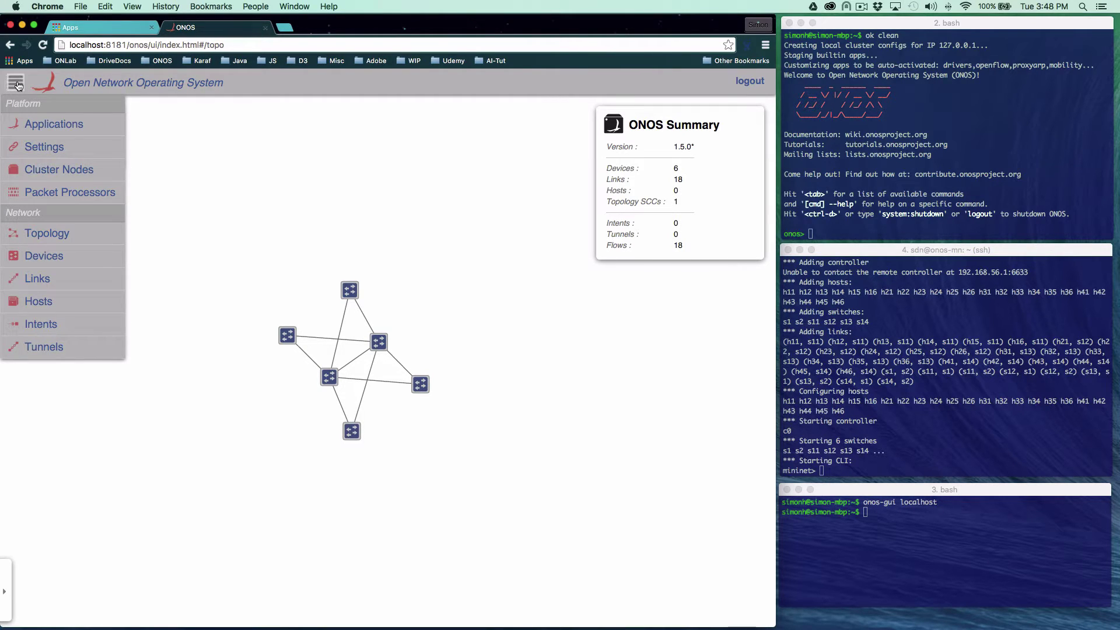
left_click(18, 86)
left_click(18, 86)
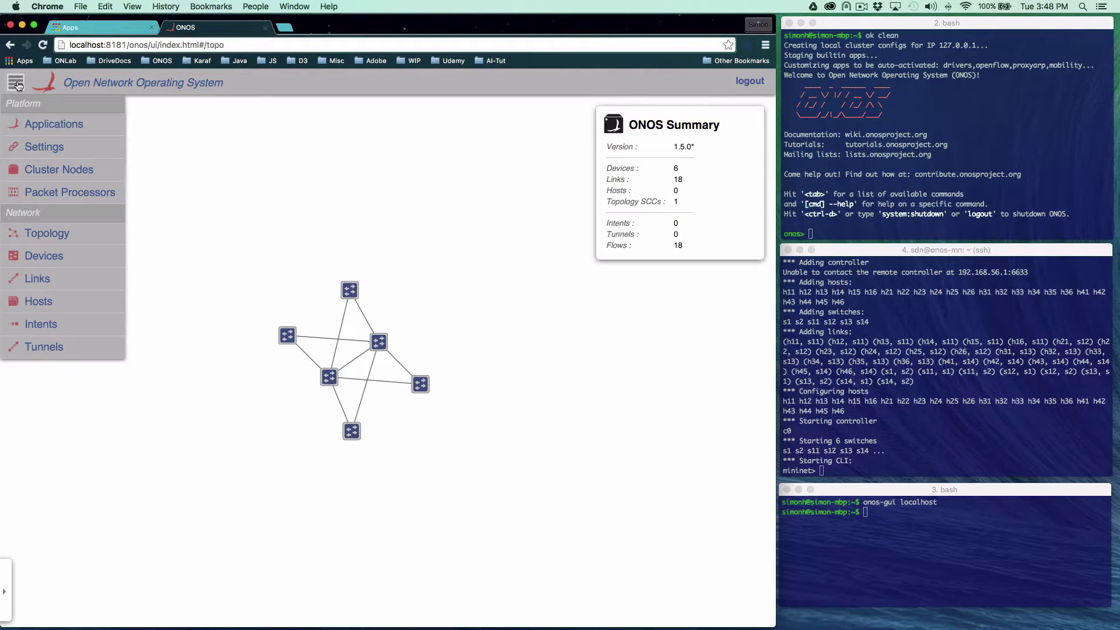
left_click(74, 236)
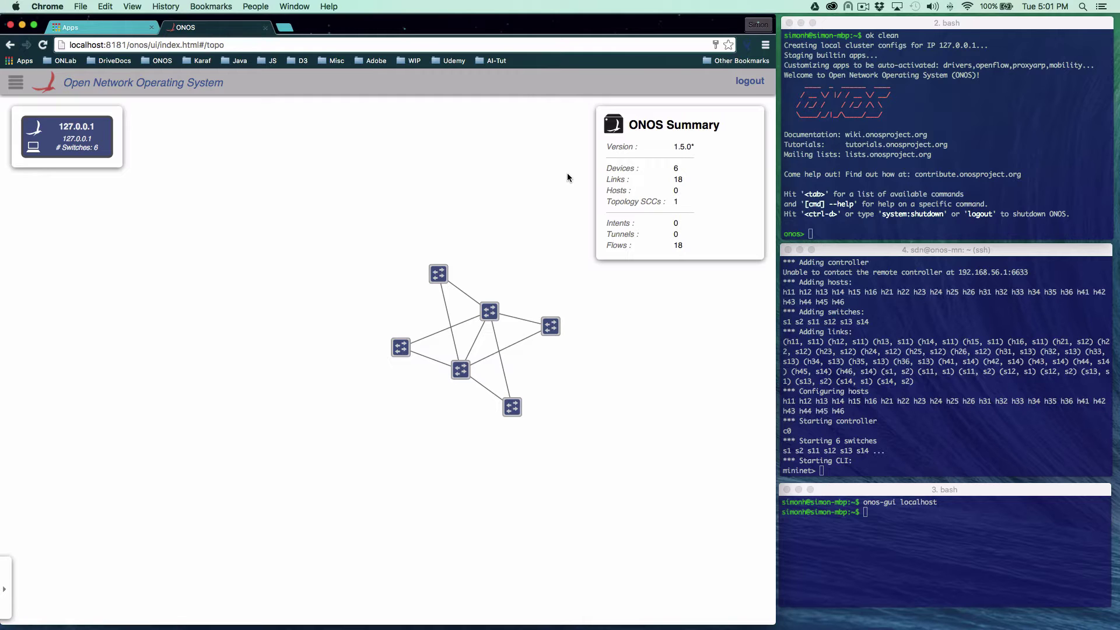
Step: Open the topology toolbar and toggle the ONOS instances and summary panels off and on
left_click(5, 592)
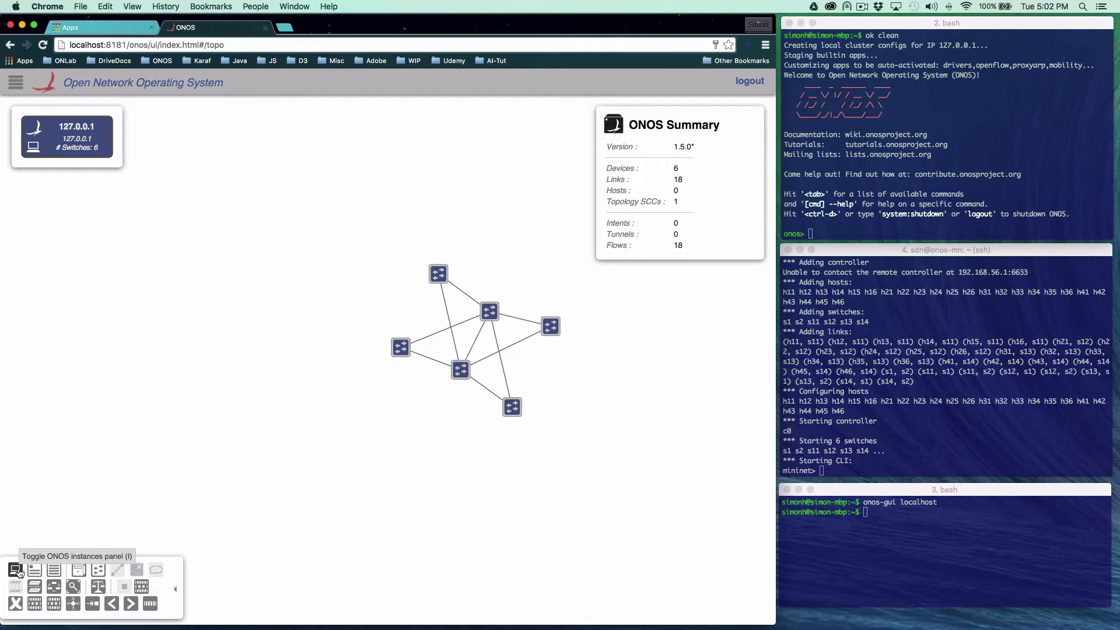
left_click(18, 573)
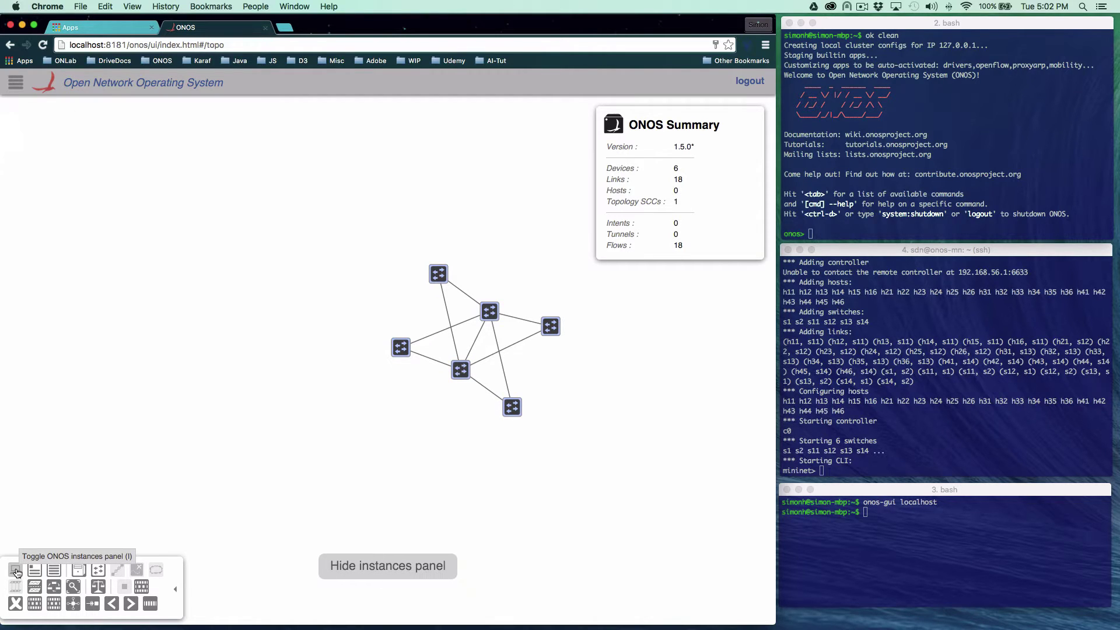
left_click(18, 573)
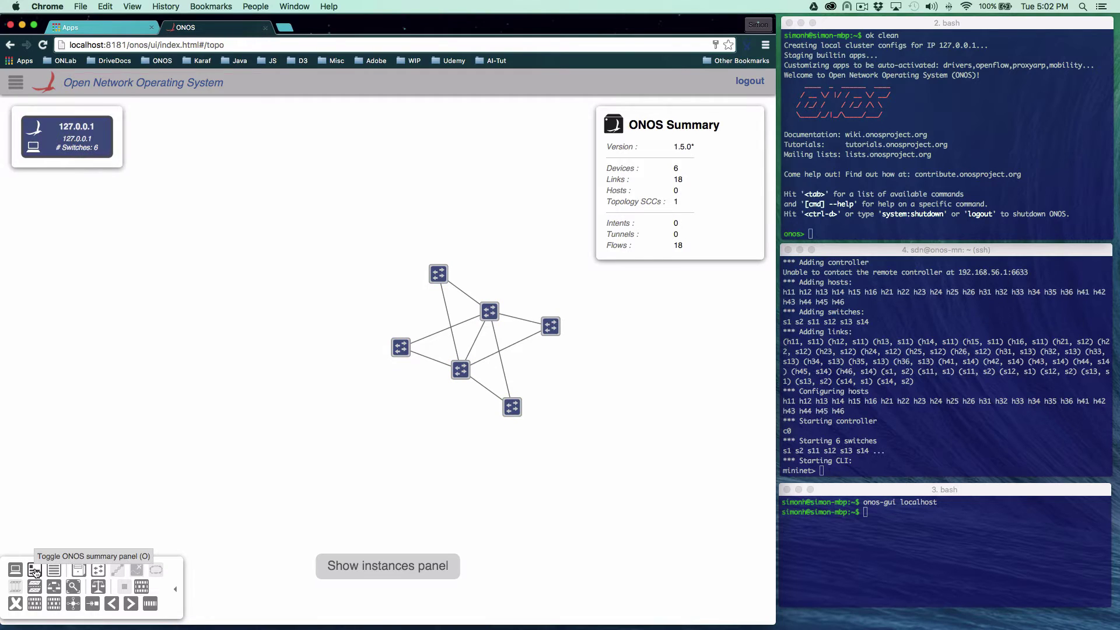
left_click(36, 573)
left_click(35, 573)
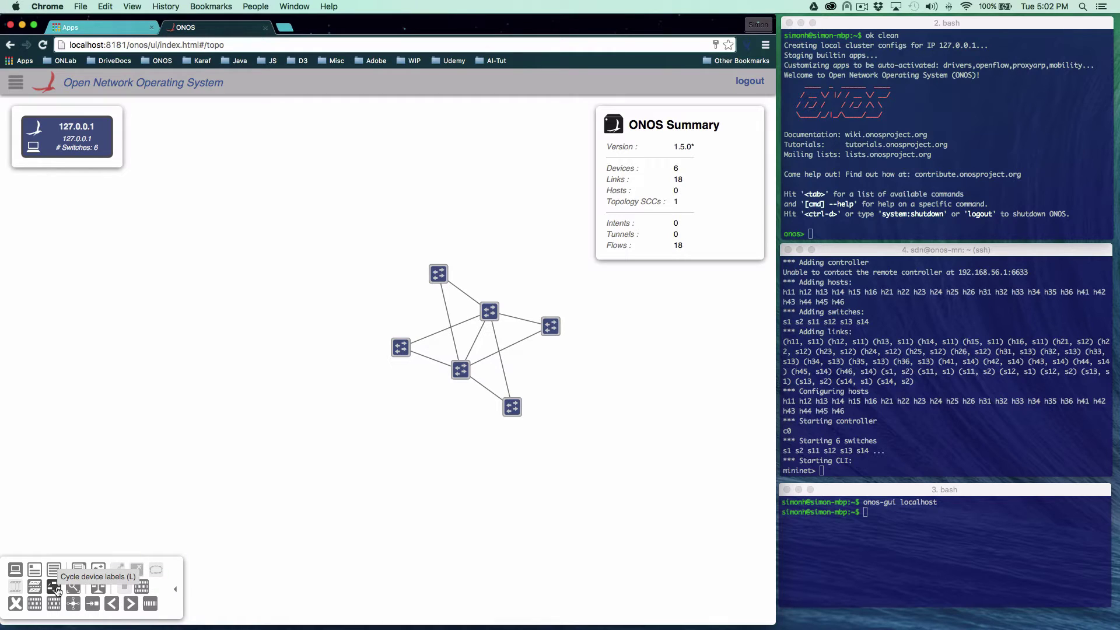
Step: Cycle device labels through names, IDs and off, collapse the toolbar, and view Quick Help
left_click(57, 591)
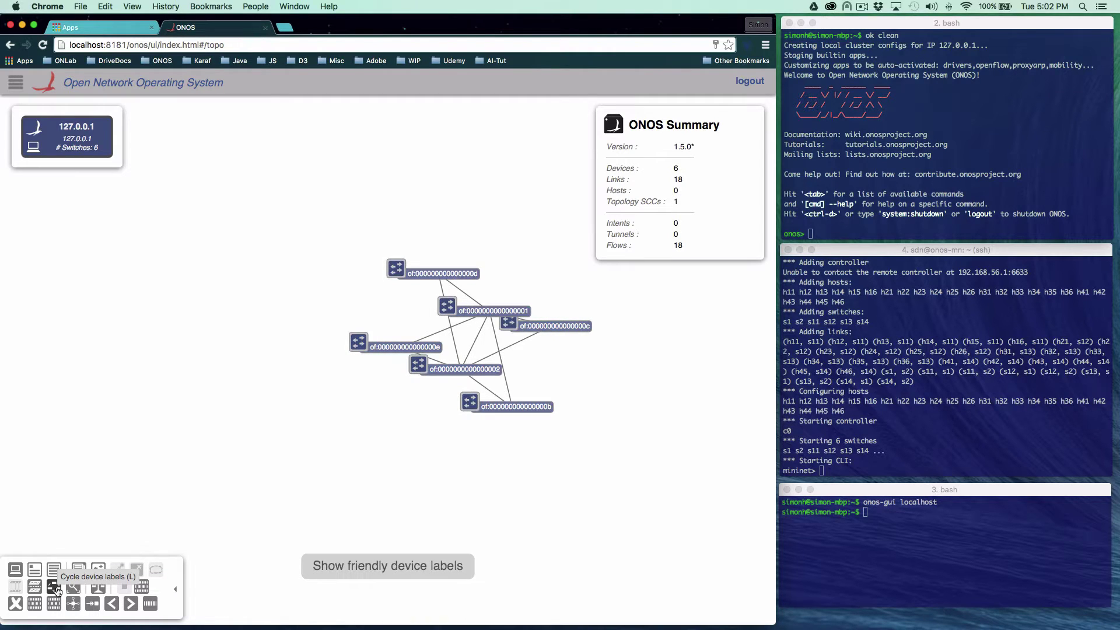
left_click(57, 592)
left_click(57, 591)
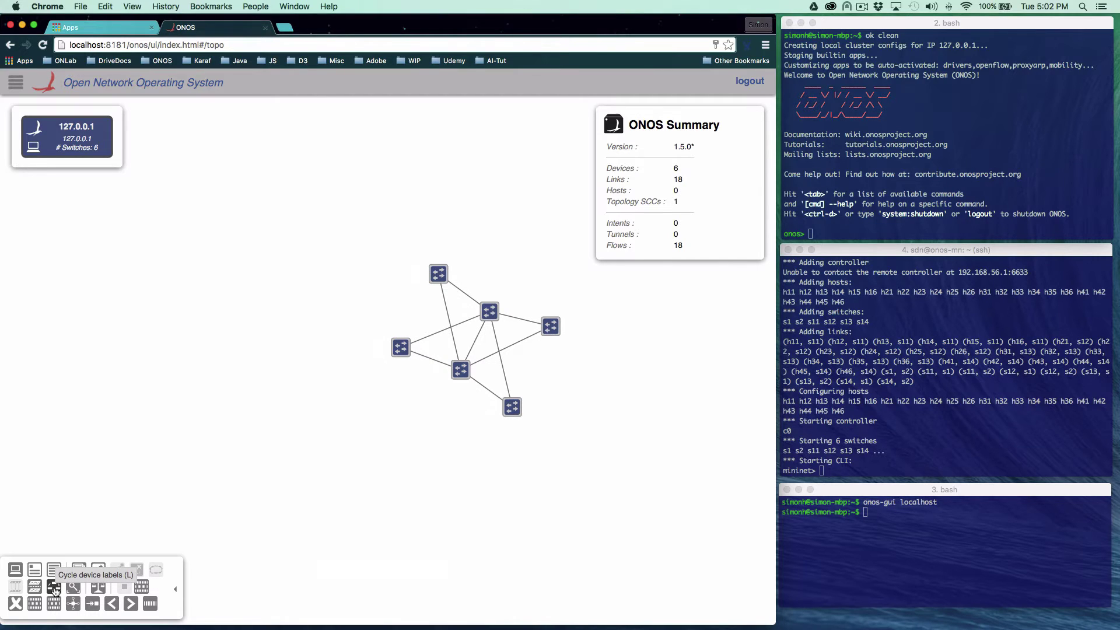
key("l")
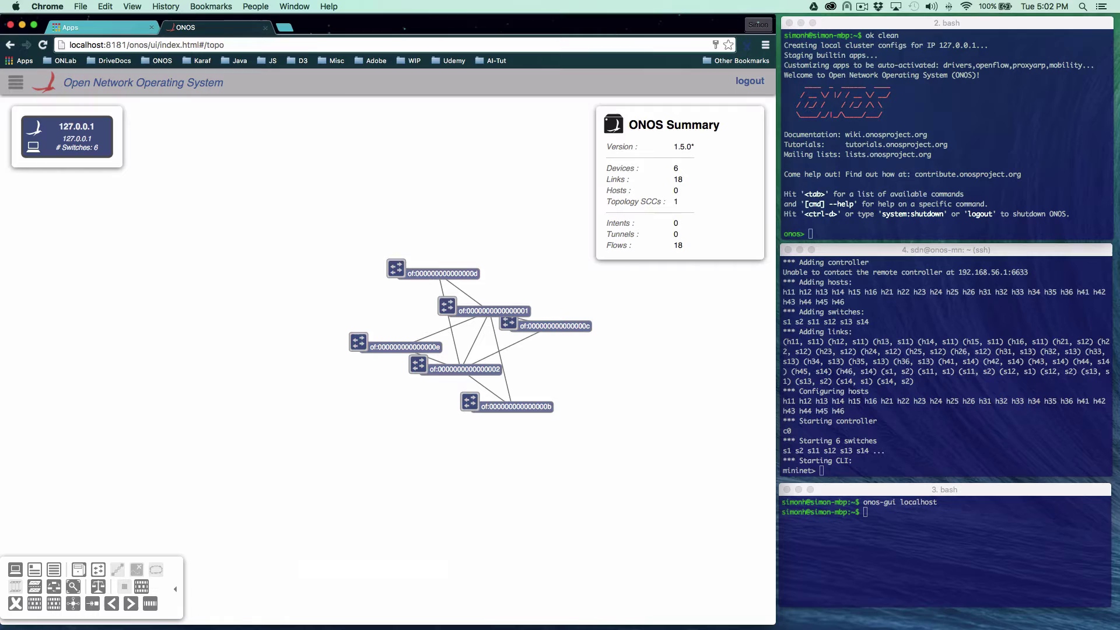
key("l")
key("l")
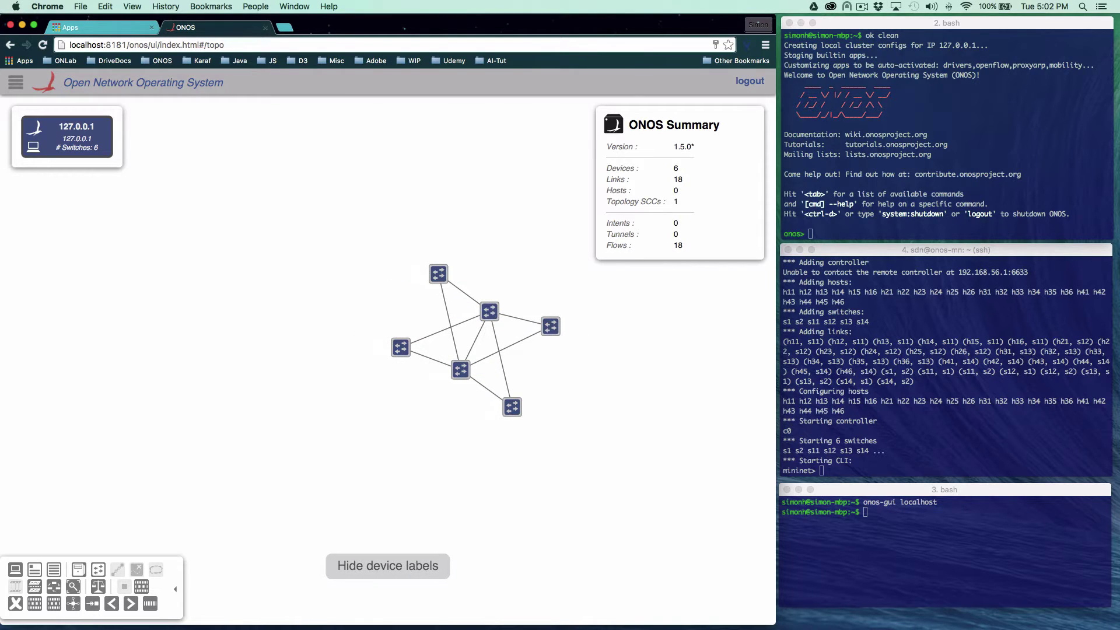
key("period")
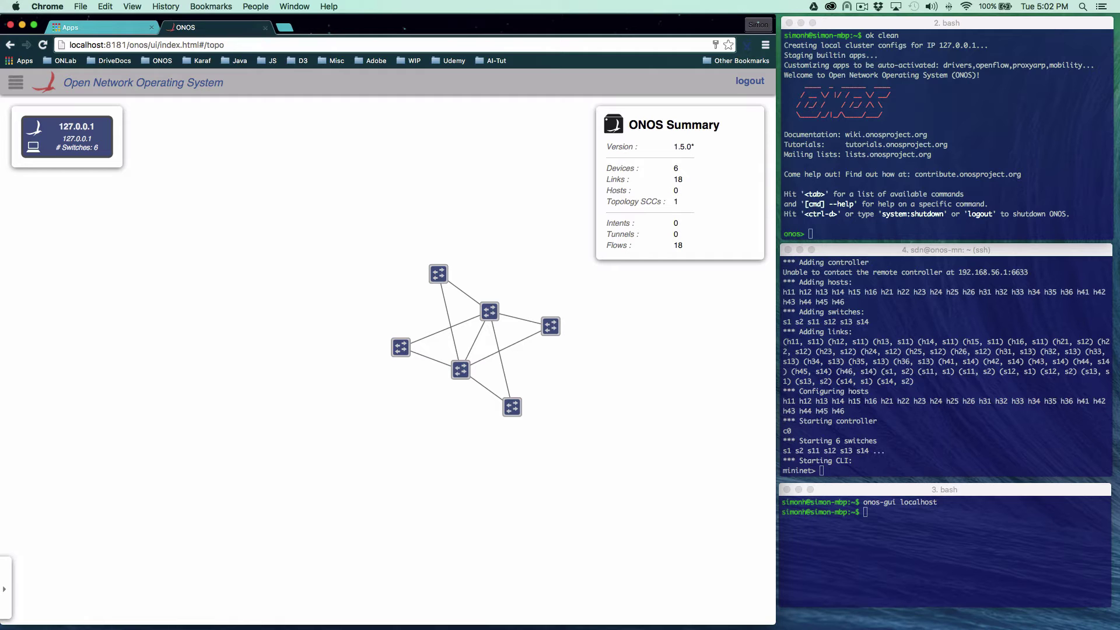
key("slash")
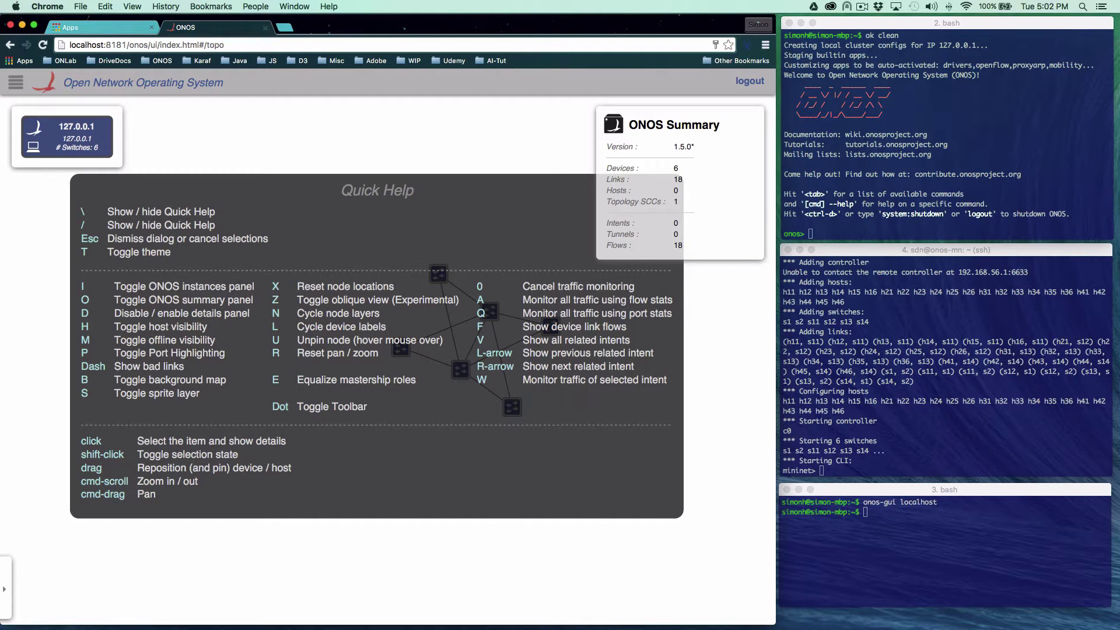
key("Escape")
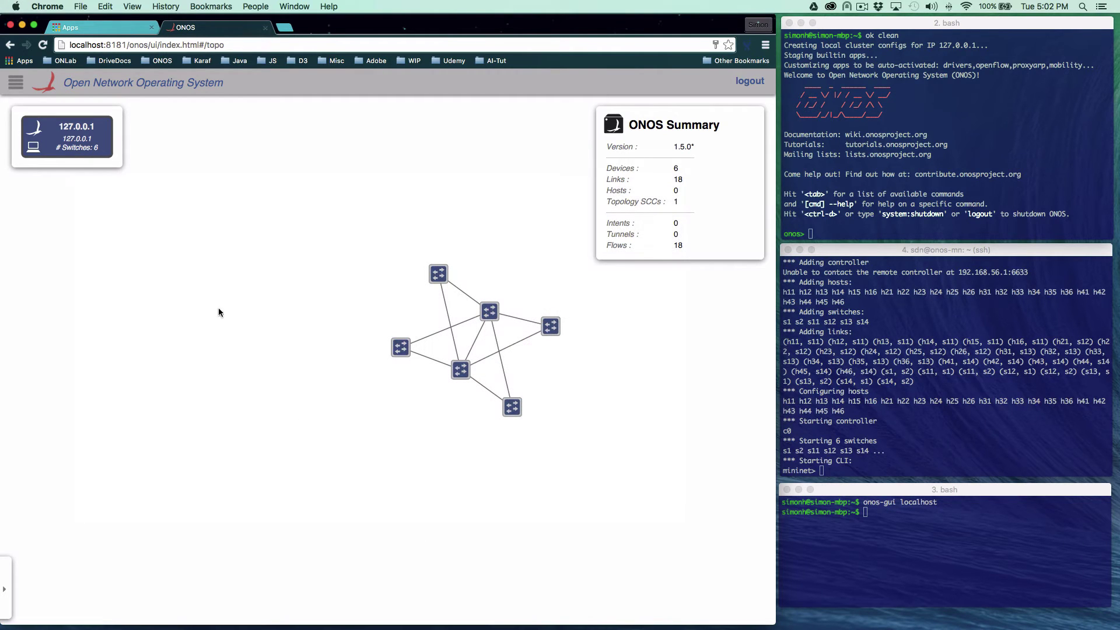
left_click(16, 85)
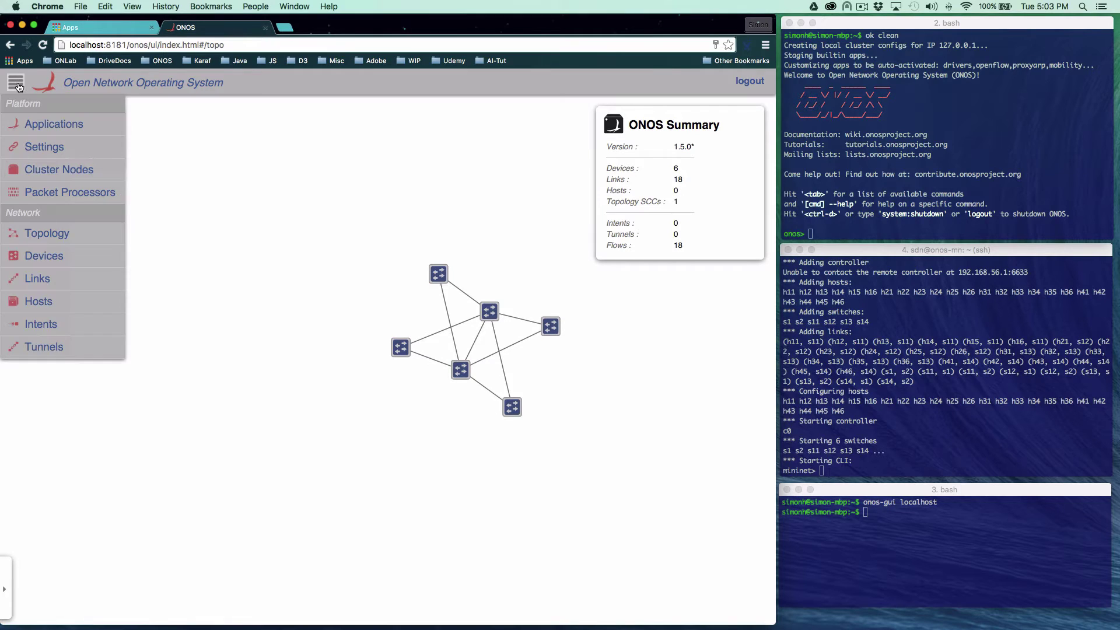
left_click(43, 256)
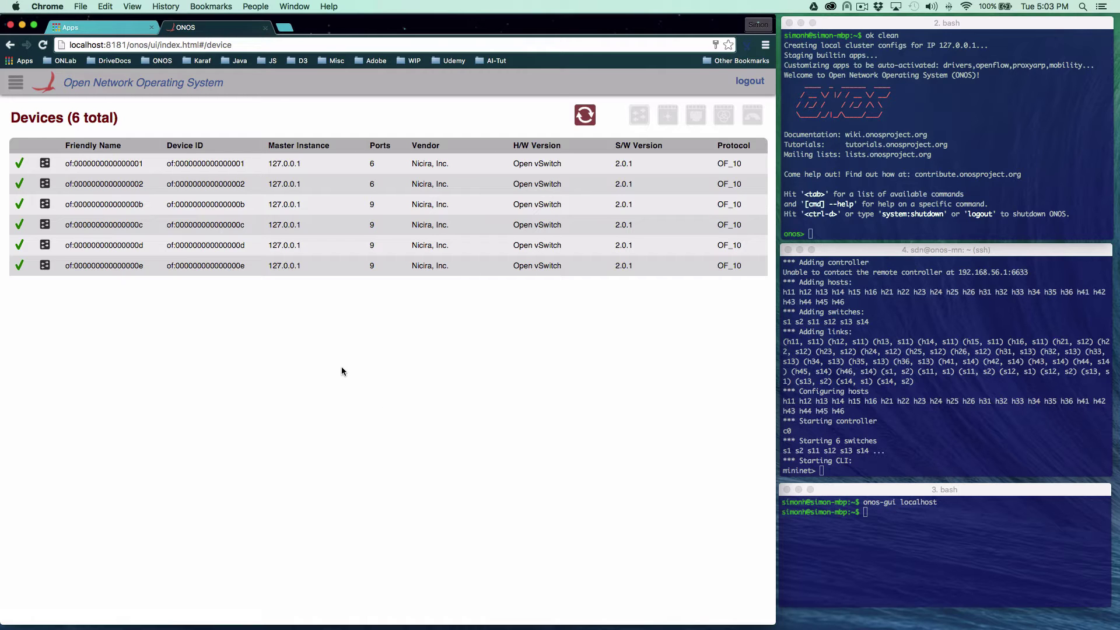
left_click(211, 163)
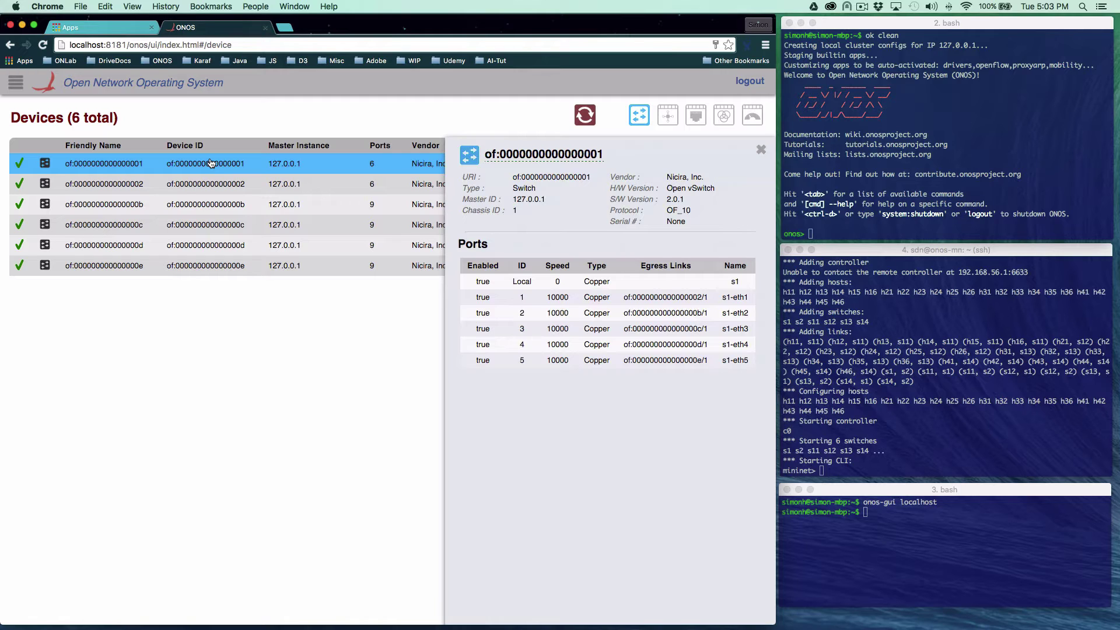
Step: Rename the first two switches to Core-1 and Core-2
left_click(525, 155)
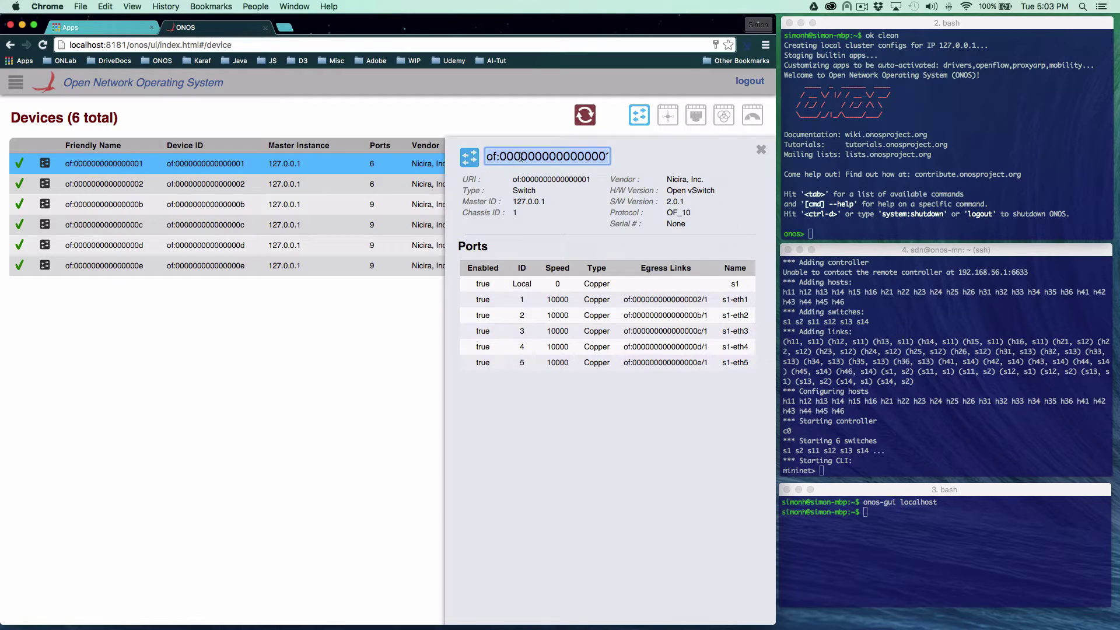
type("Core-")
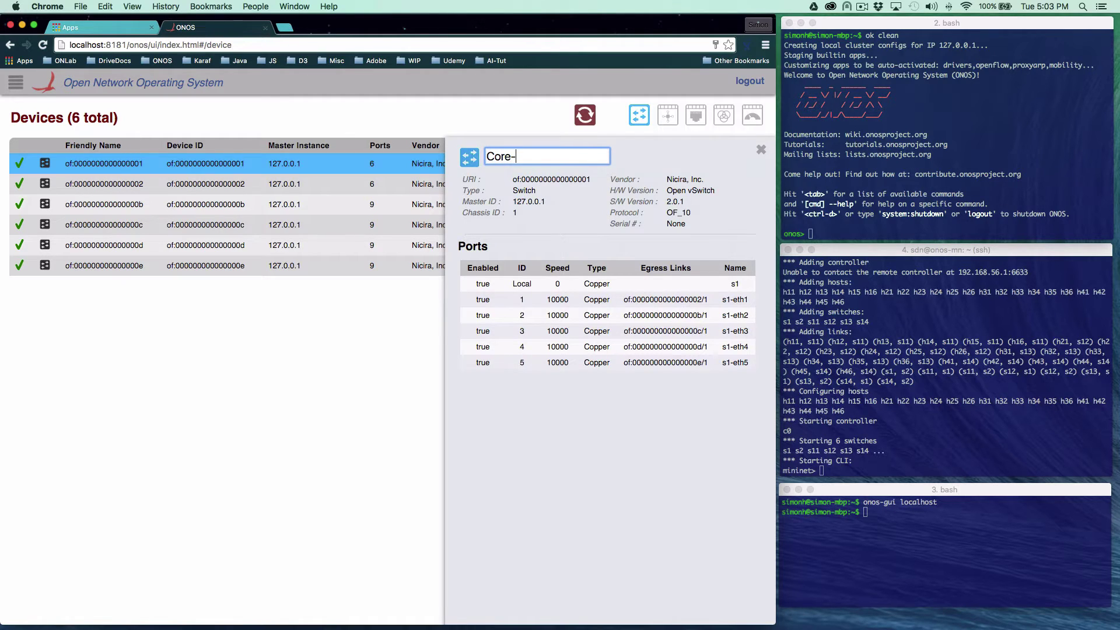
type("1")
key("Return")
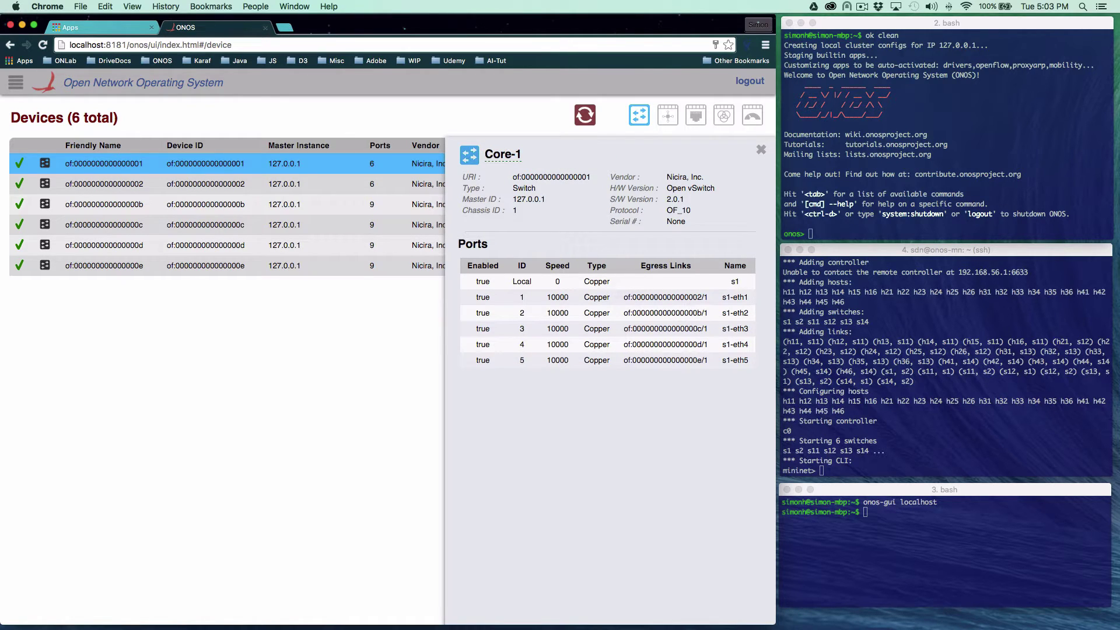
left_click(134, 187)
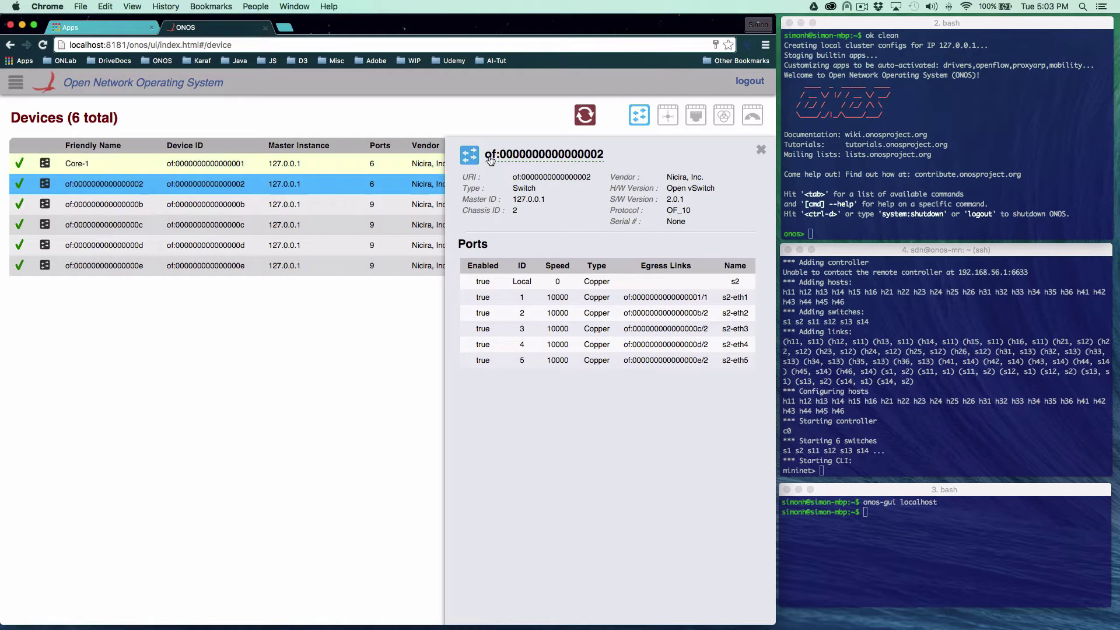
left_click(517, 156)
type("Core-2")
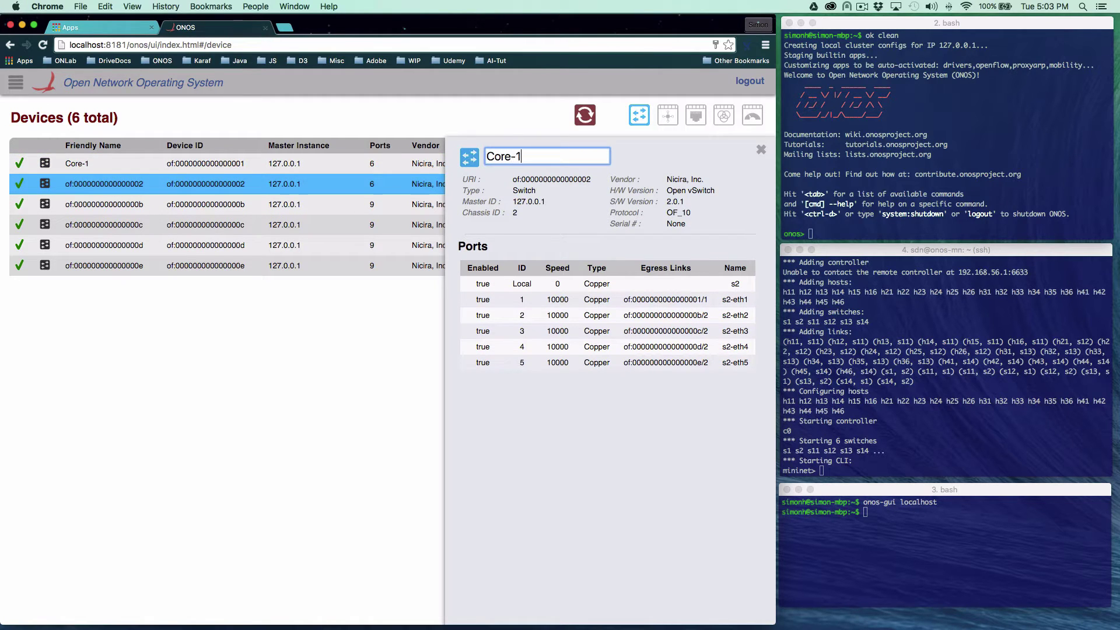
key("Return")
Step: Rename switches 000b and 000c to Switch-11 and Switch-12
left_click(102, 203)
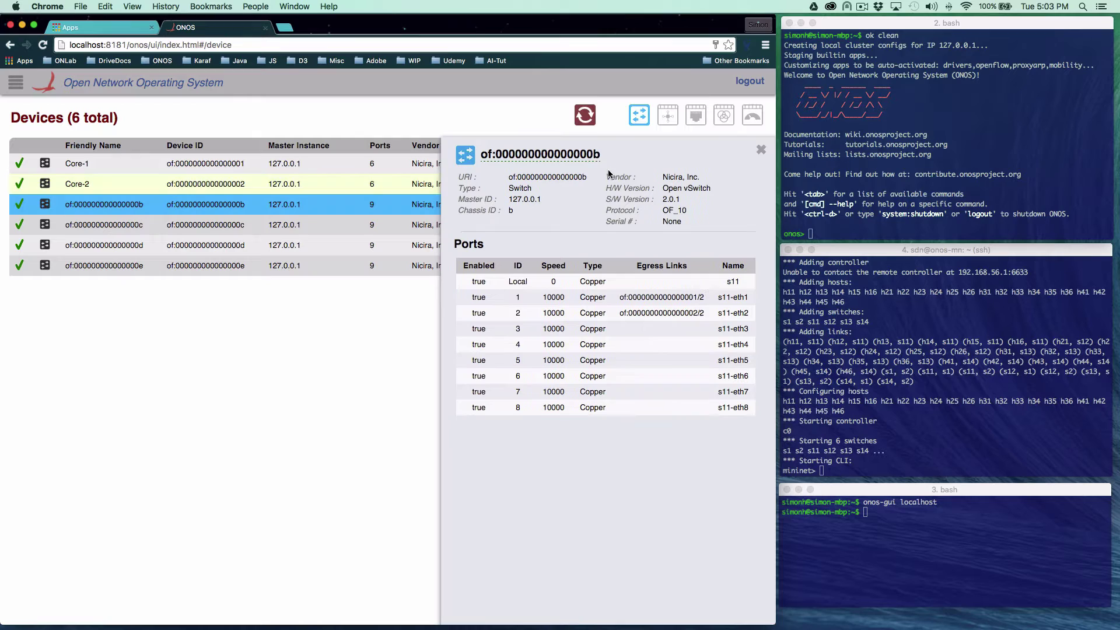
left_click(572, 155)
type("Swiat")
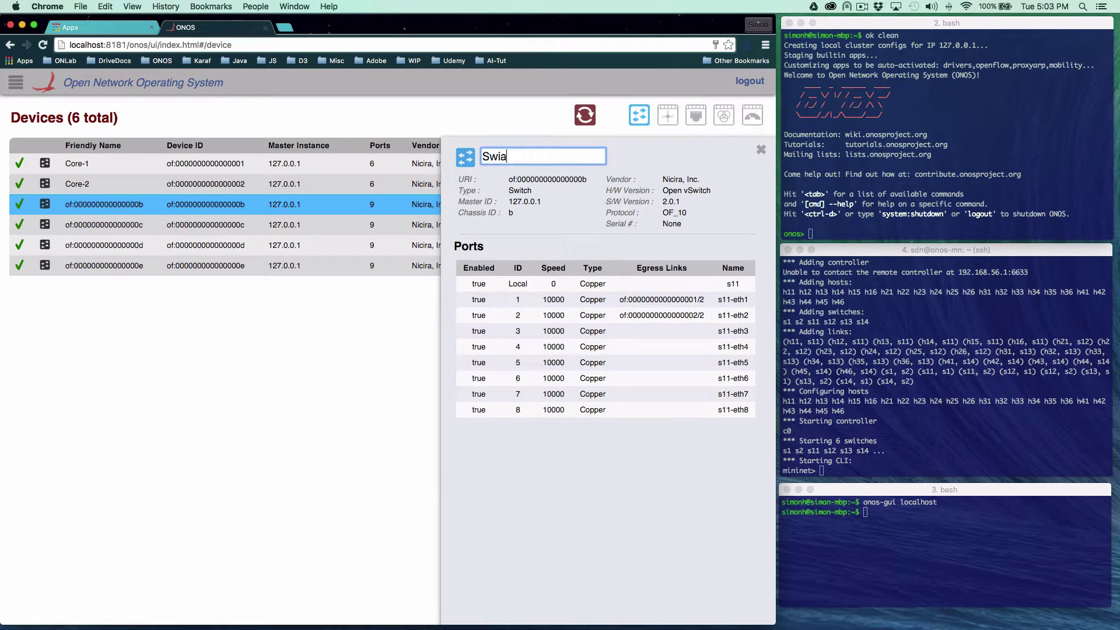
key("BackSpace")
key("BackSpace")
type("tch -11")
key("Return")
left_click(100, 228)
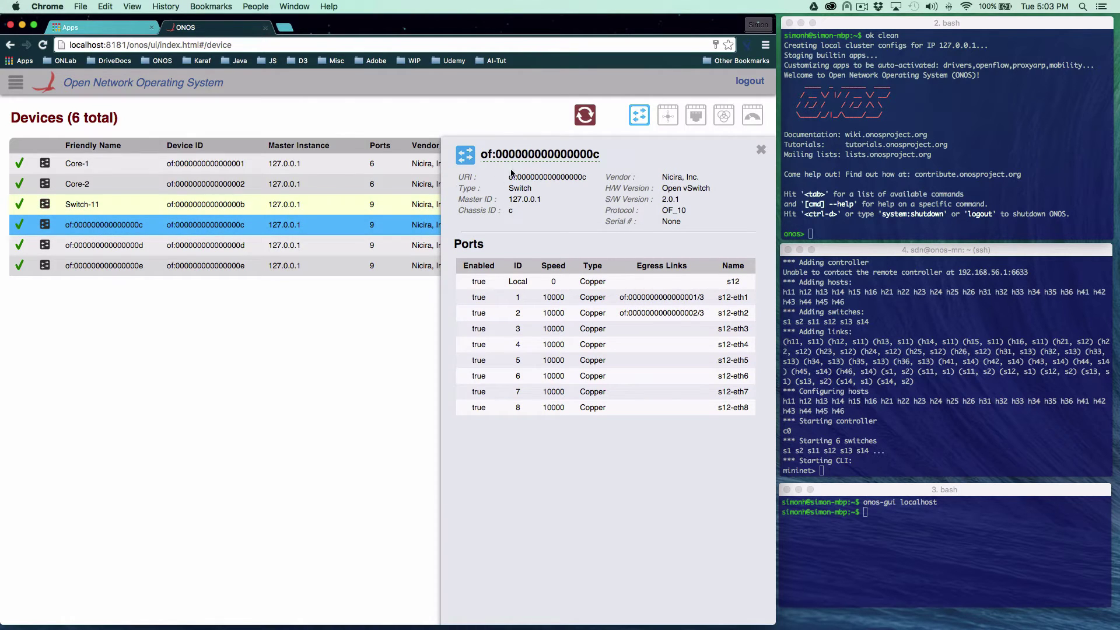
left_click(525, 154)
type("Switch")
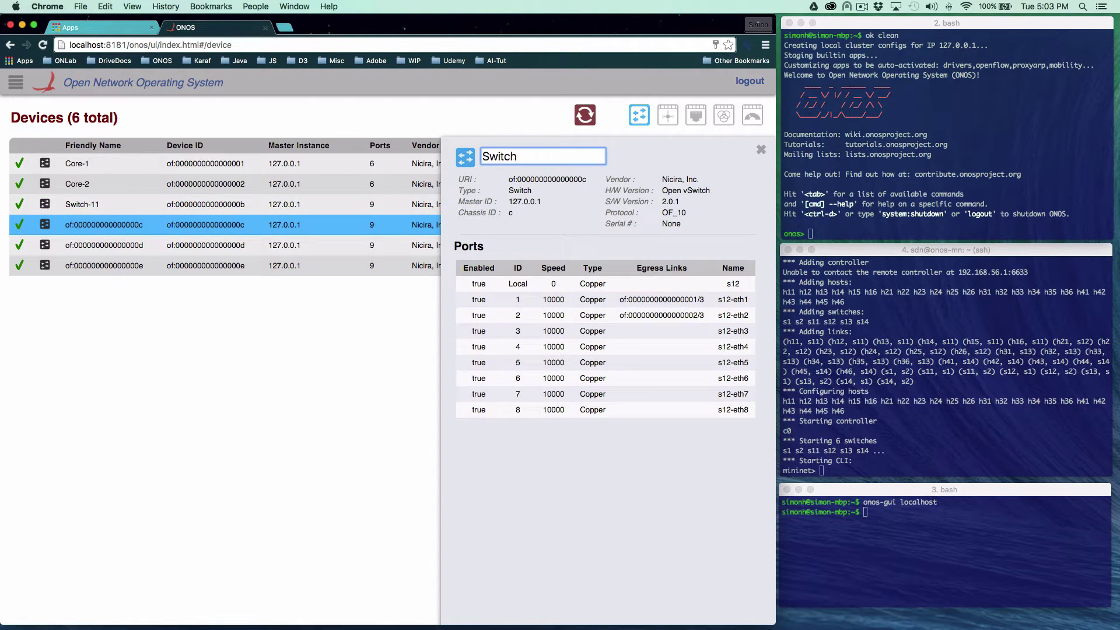
type("-12")
key("Return")
Step: Rename switches 000d and 000e to Switch-13 and Switch-14
left_click(96, 249)
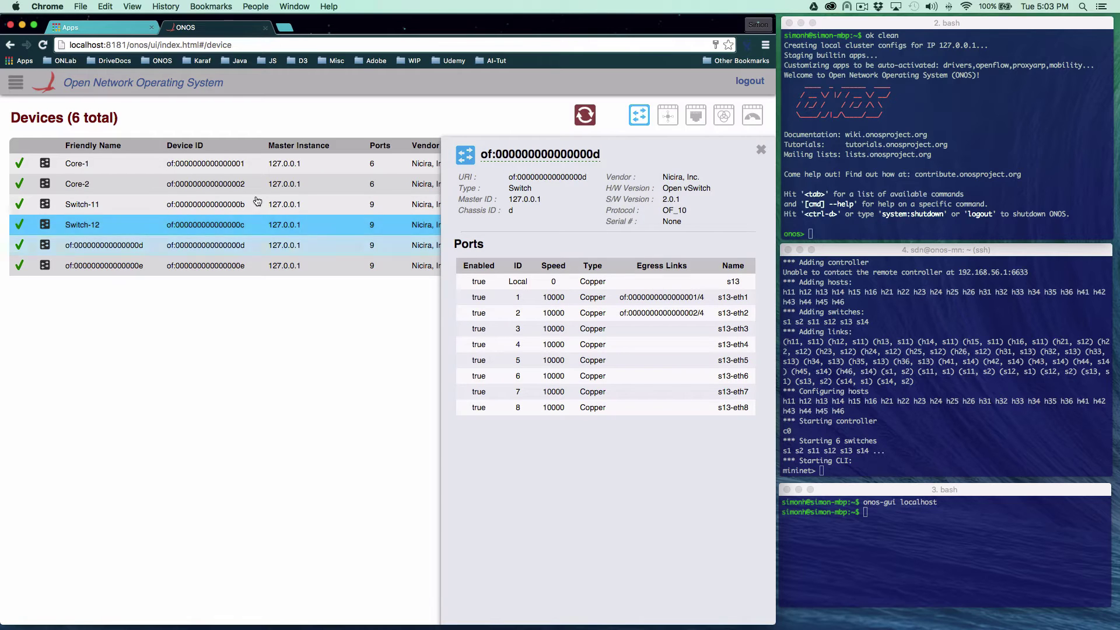
left_click(543, 154)
type("Switch")
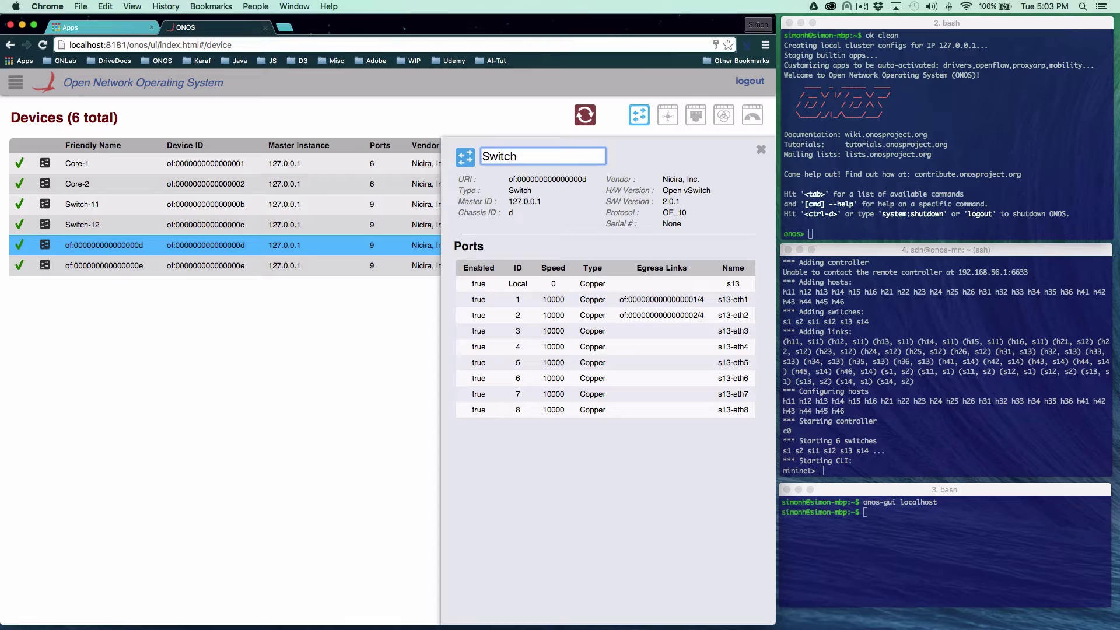
type("-13")
key("Return")
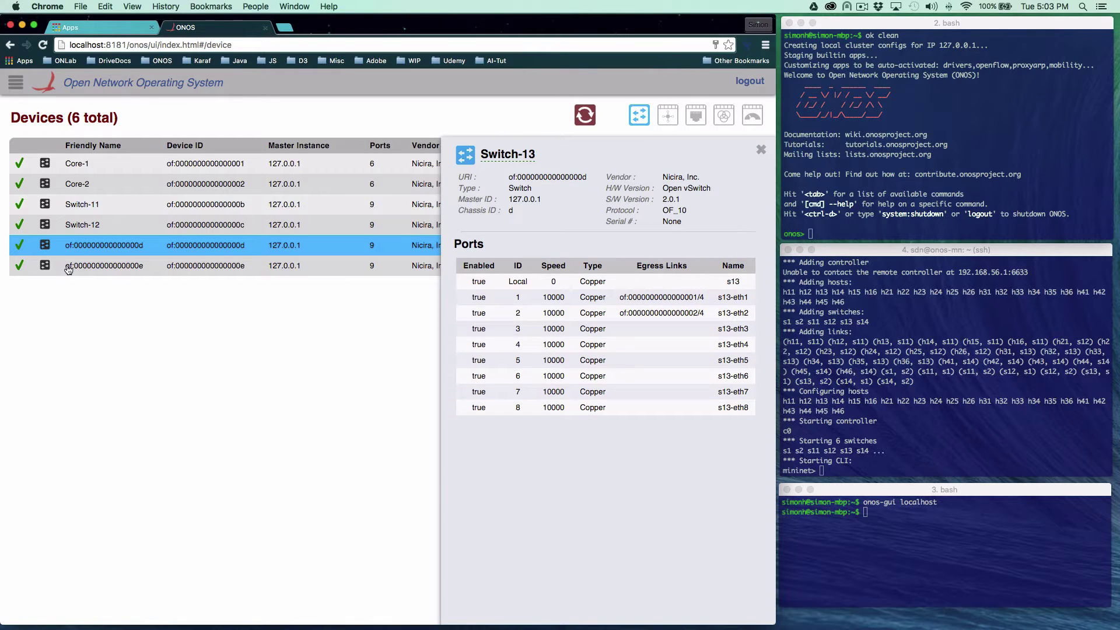
left_click(90, 270)
left_click(545, 155)
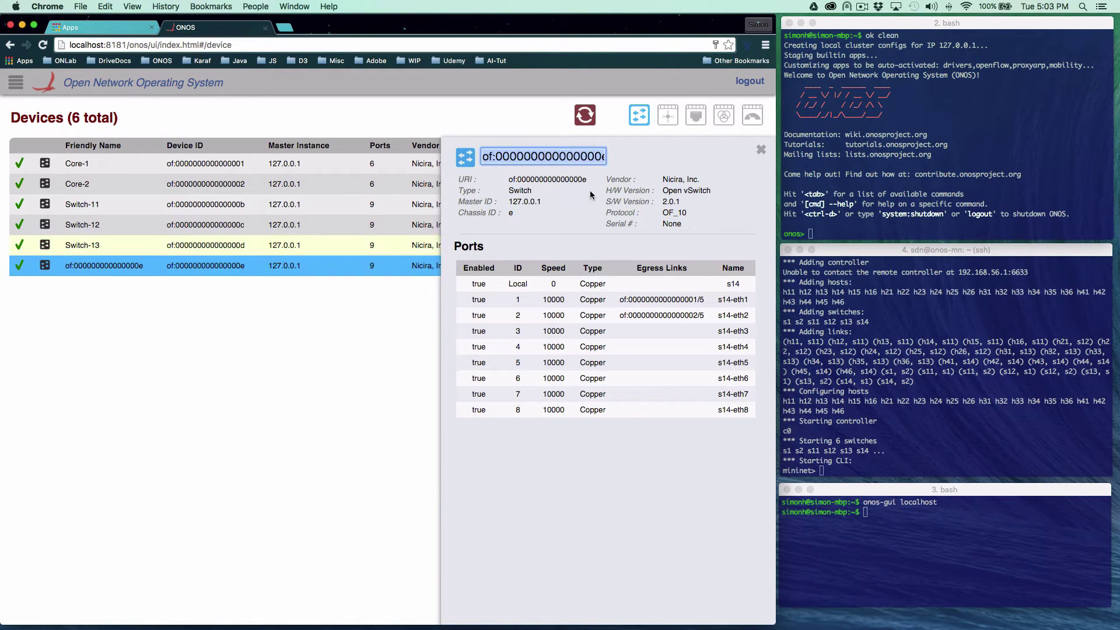
type("Switch-14")
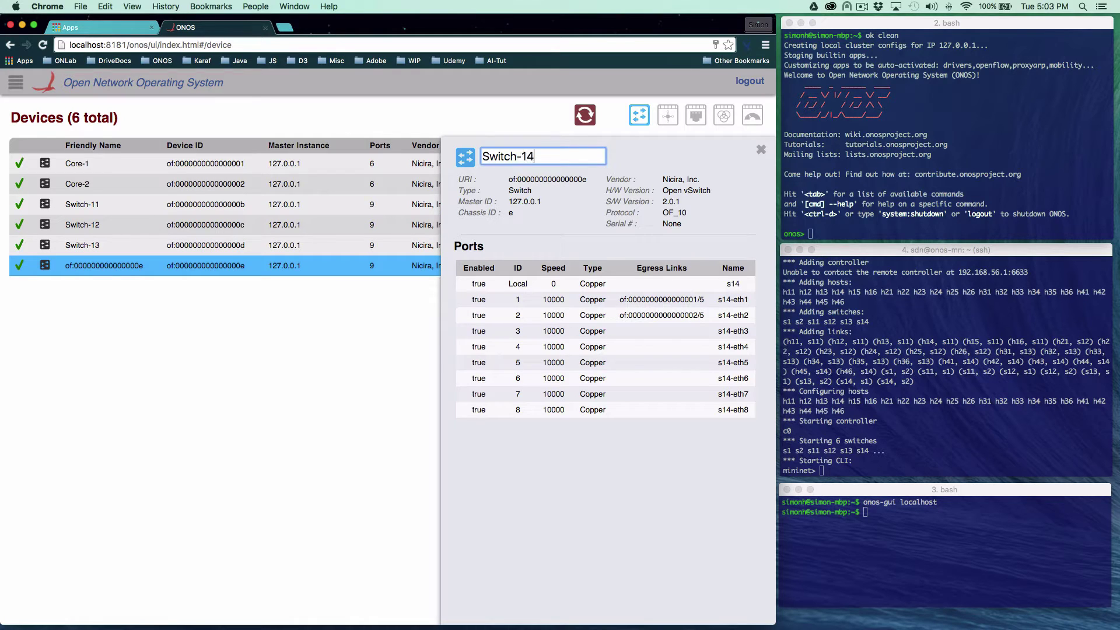
key("Return")
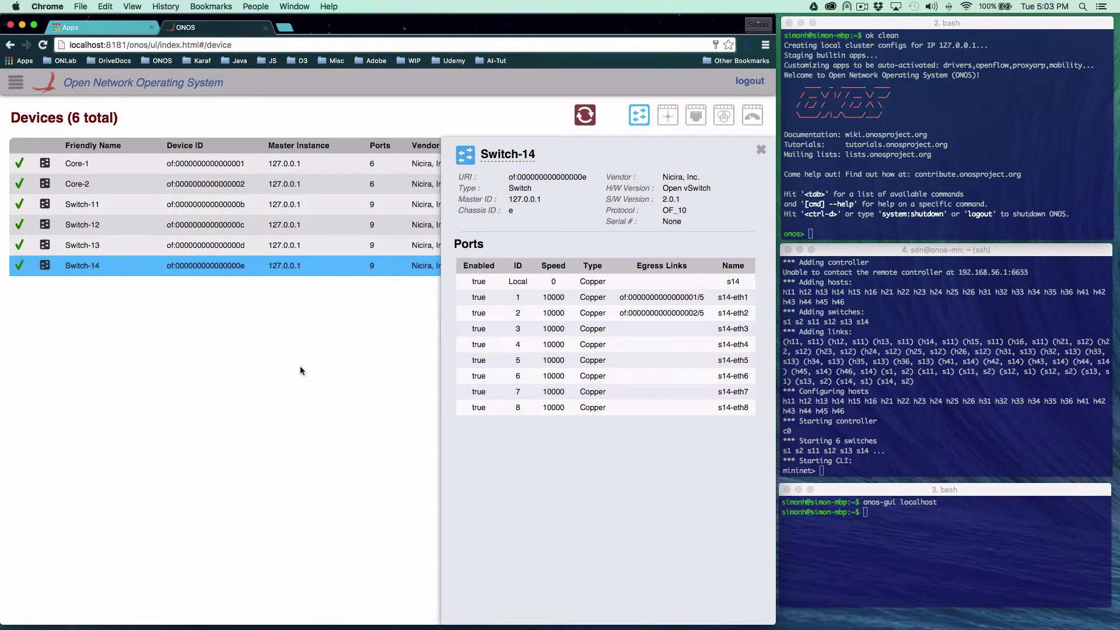
Step: Return to the topology and cycle switch labels through friendly names, device IDs, then hidden
left_click(16, 83)
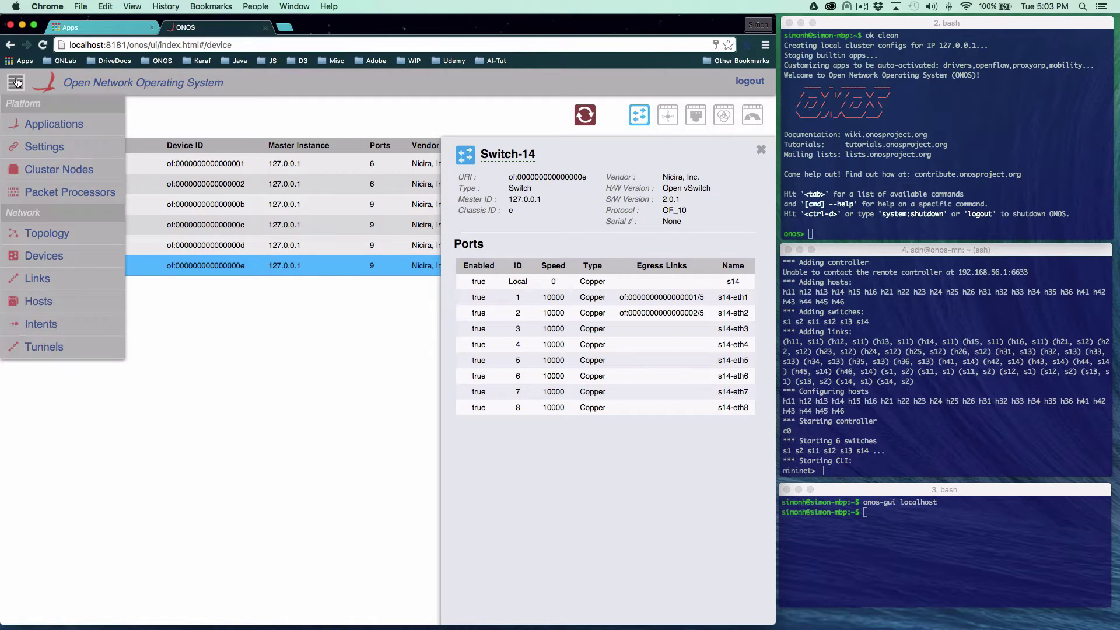
left_click(57, 231)
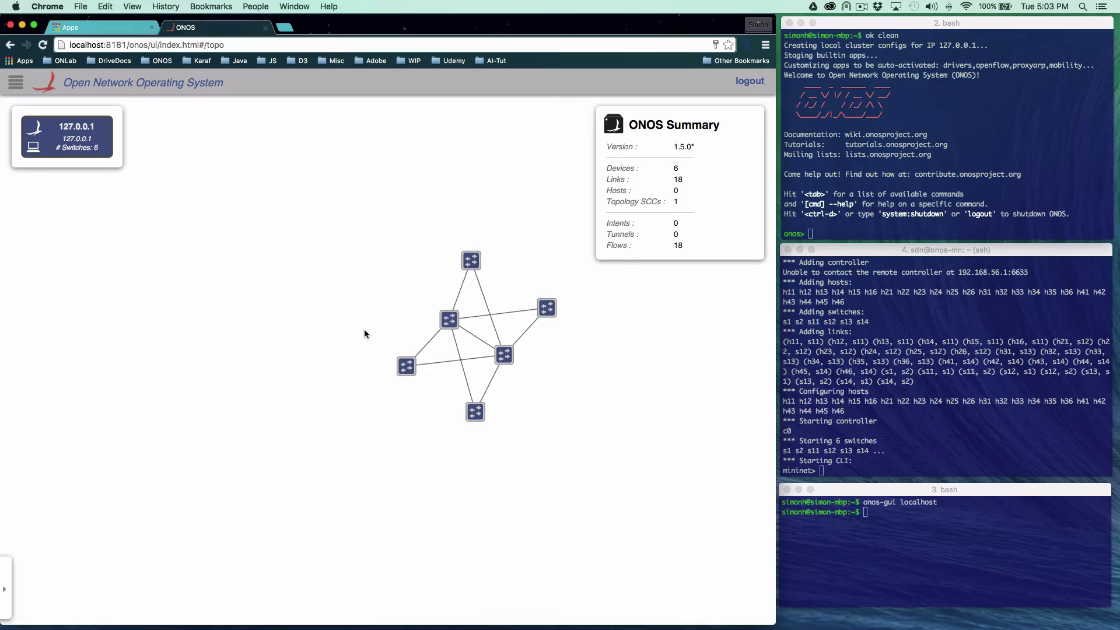
key("l")
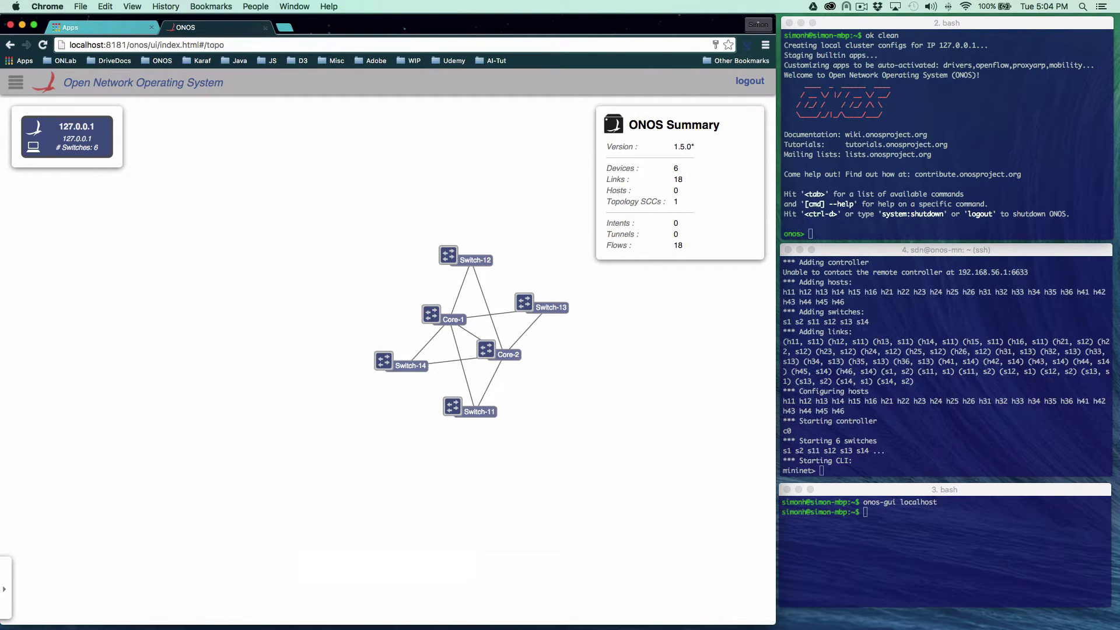
key("l")
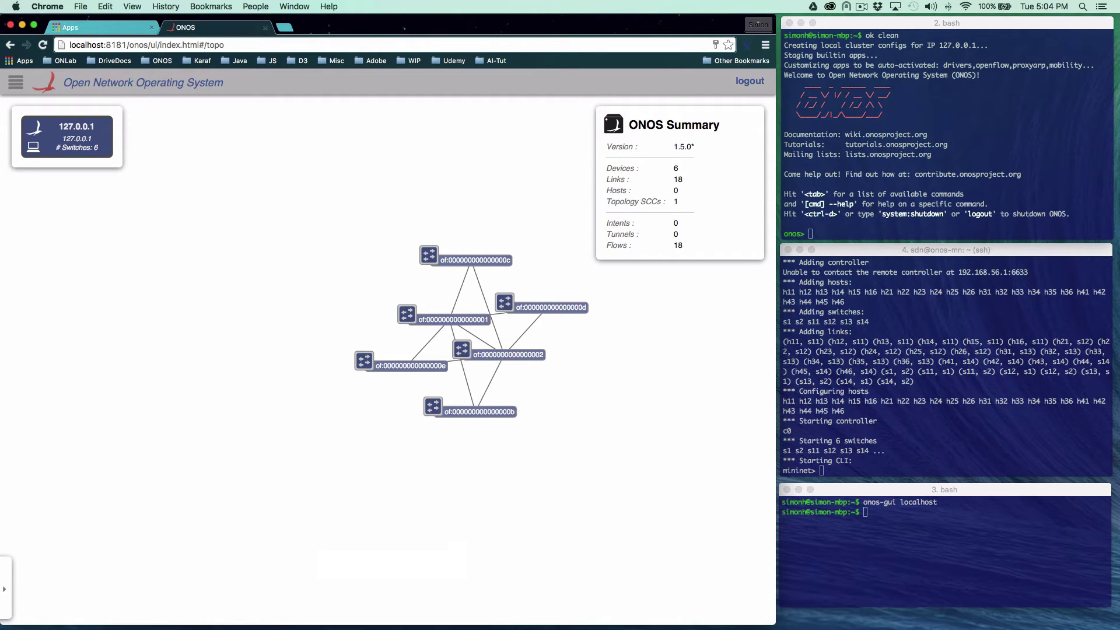
key("l")
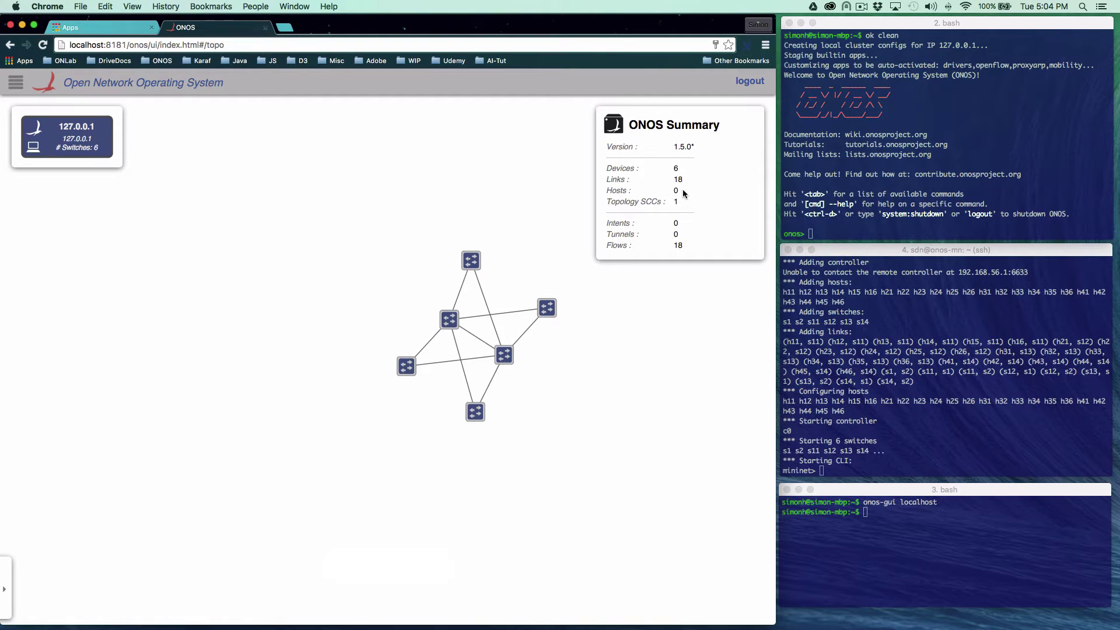
Step: Run pingall in the Mininet terminal so hosts 10.0.0.1 to 10.0.0.4 are discovered
left_click(924, 420)
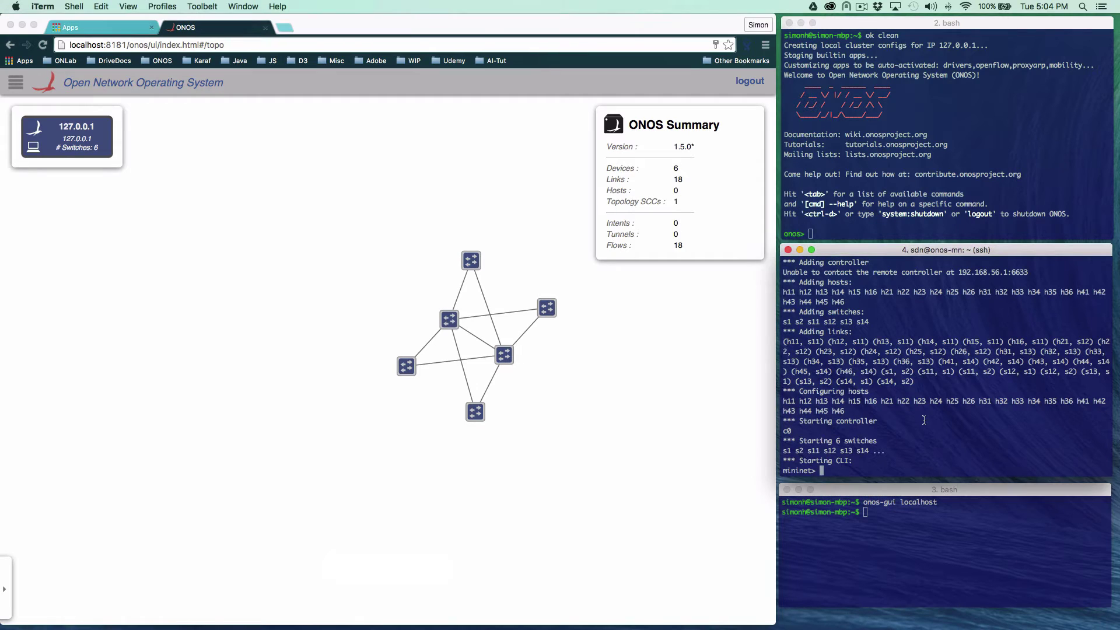
type("pingall")
key("Return")
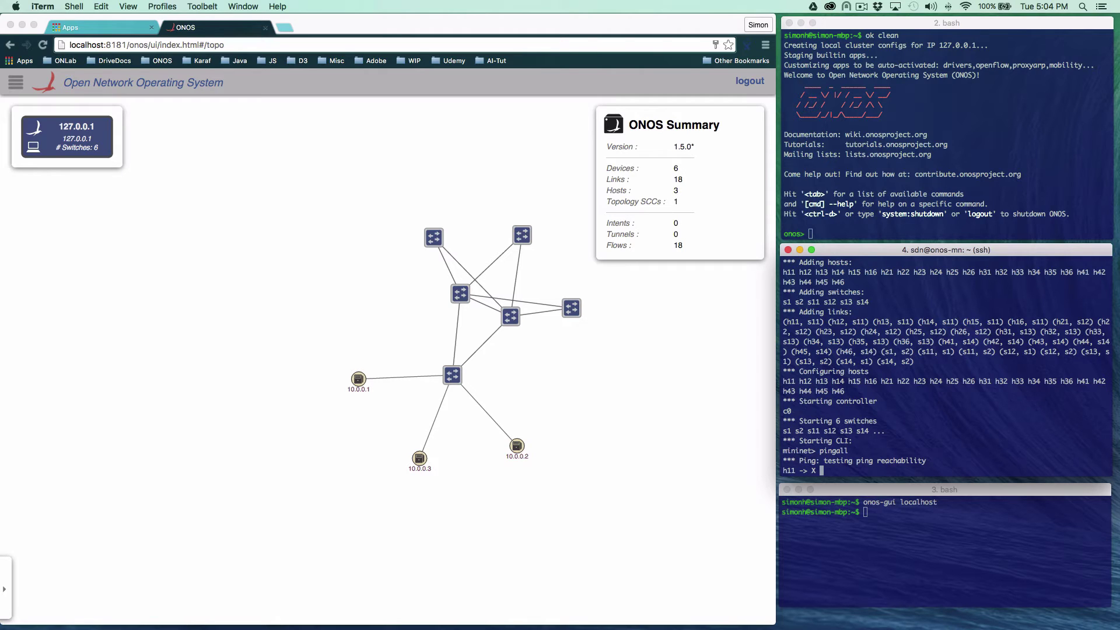
Step: Open the Applications page and scroll the 76-app list down toward org.onosproject.fwd
left_click(14, 85)
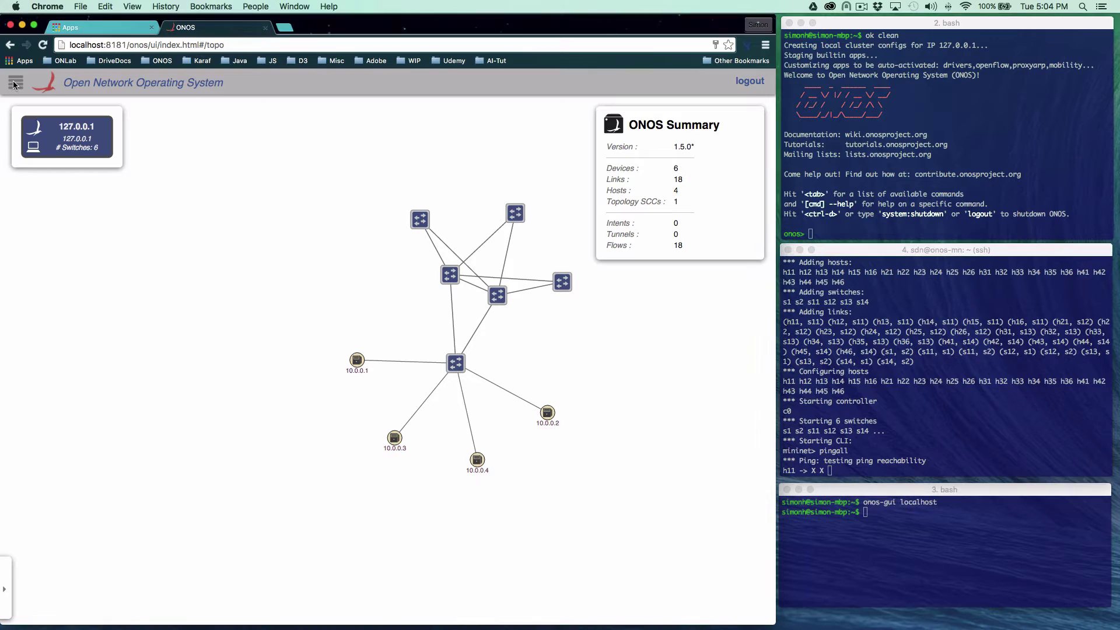
left_click(19, 87)
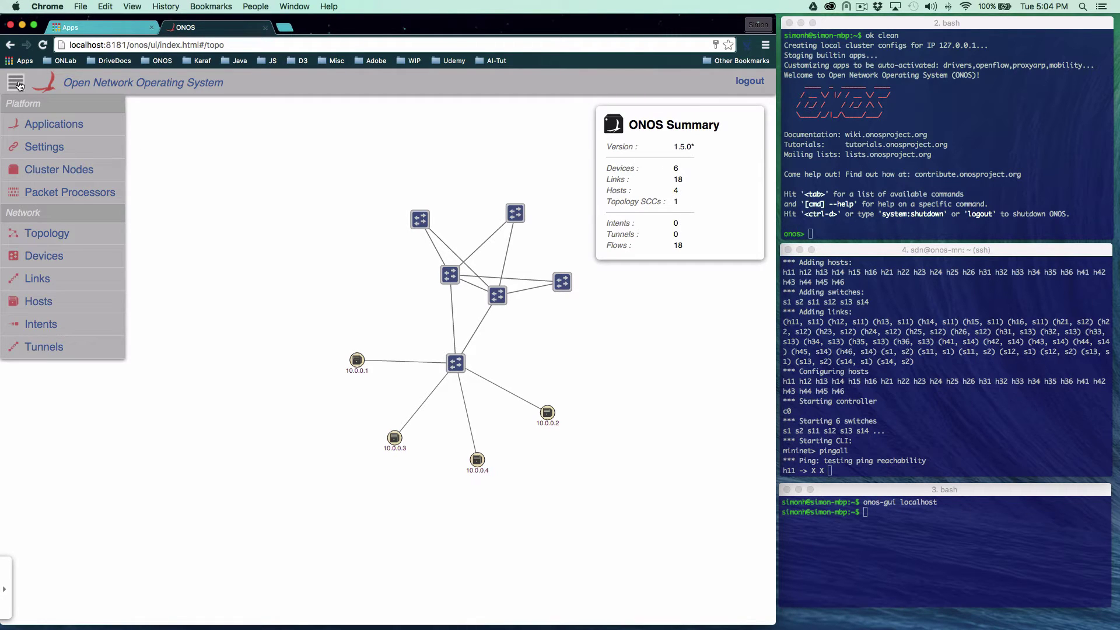
left_click(61, 124)
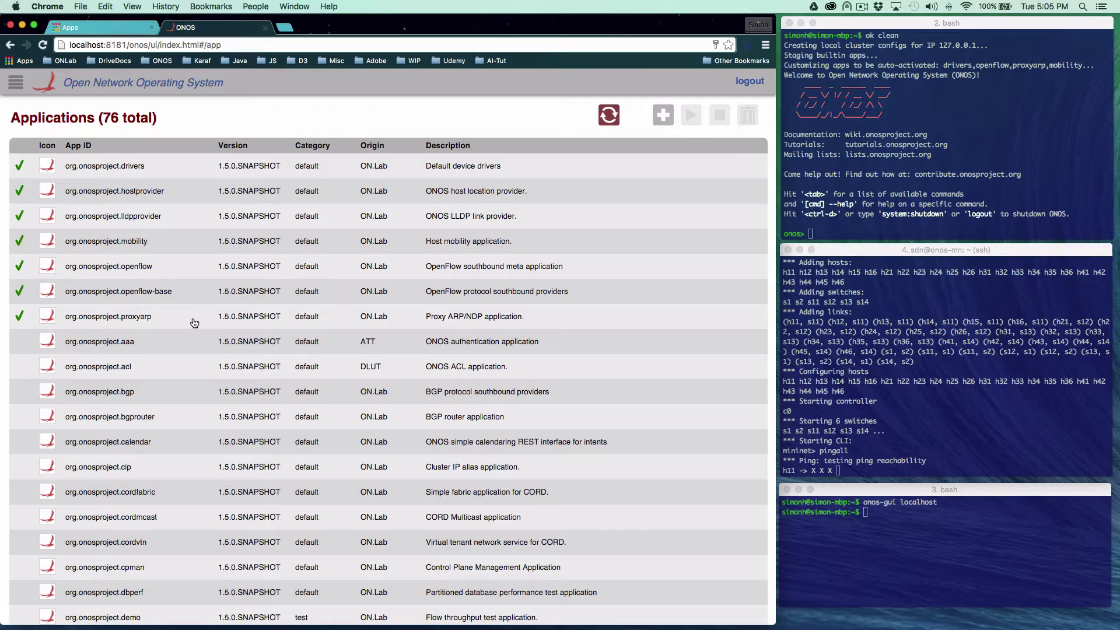
scroll(194, 322, "down", 5)
scroll(194, 322, "down", 3)
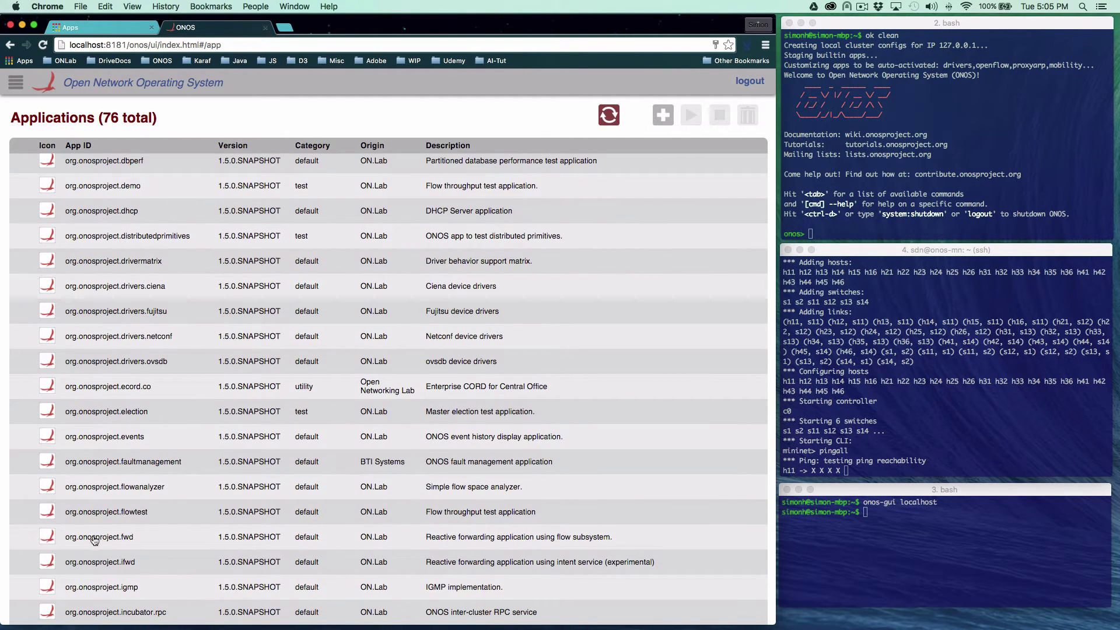
Step: Activate and confirm the org.onosproject.fwd reactive forwarding app, then close its details panel
left_click(145, 538)
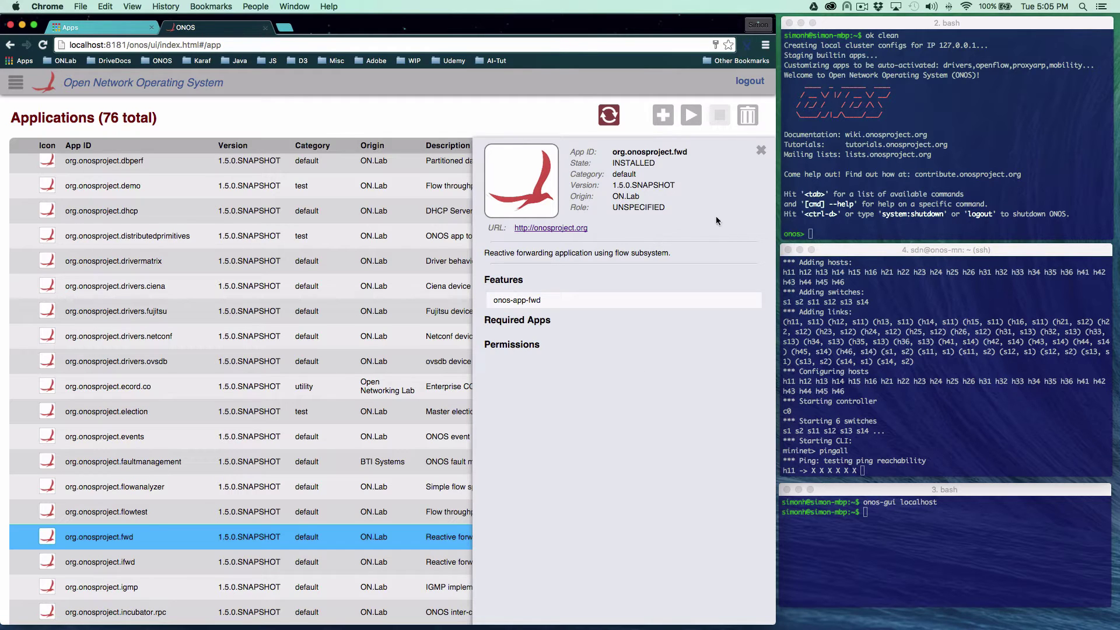
left_click(692, 115)
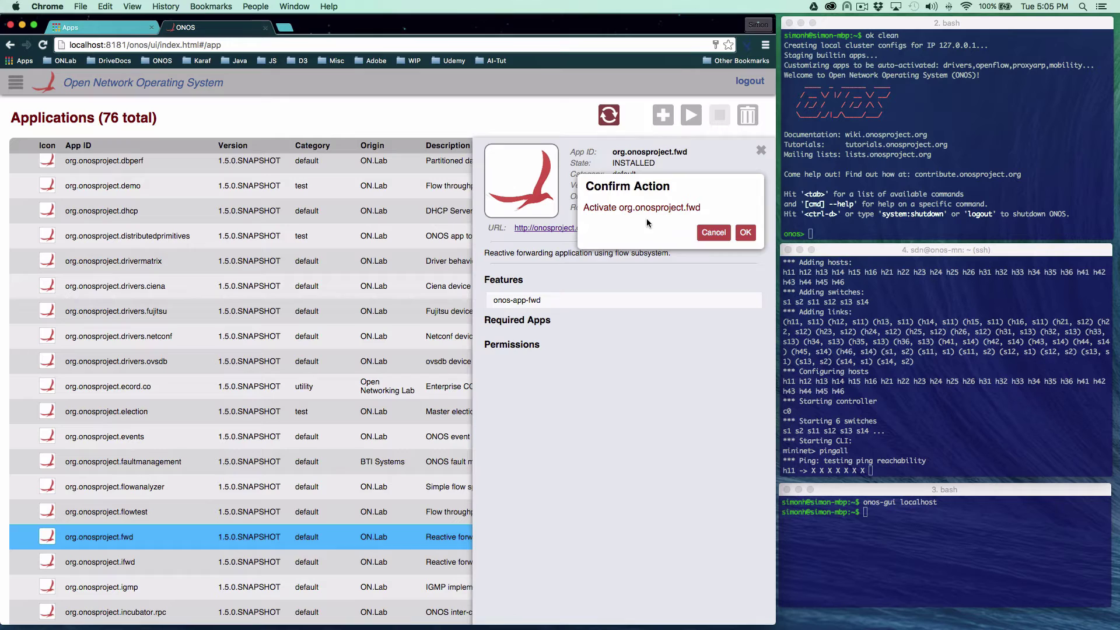
left_click(746, 233)
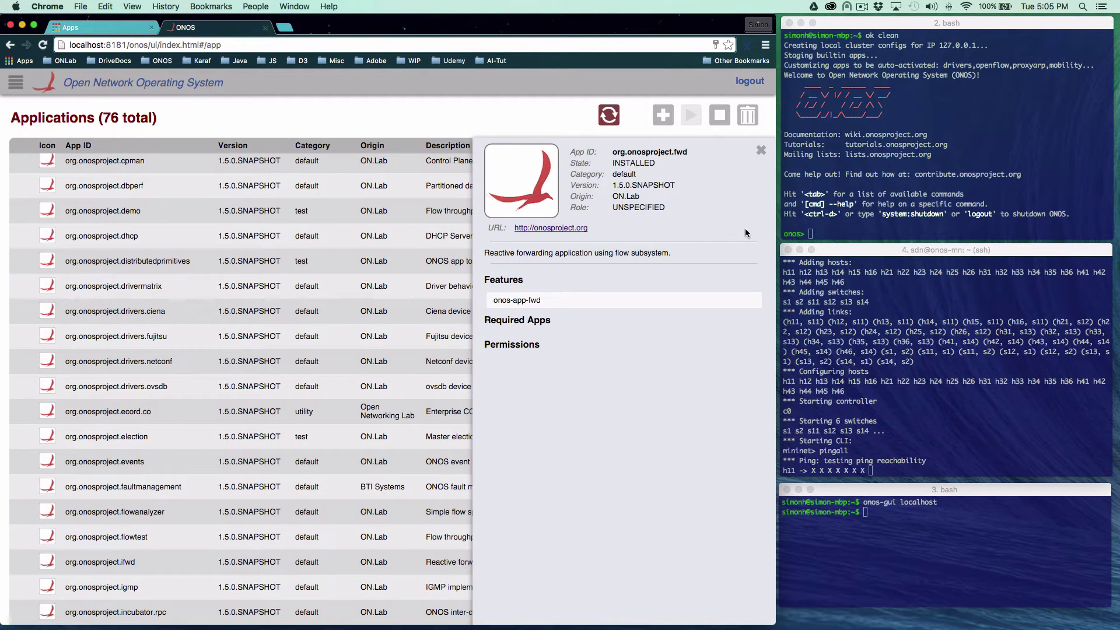
left_click(761, 151)
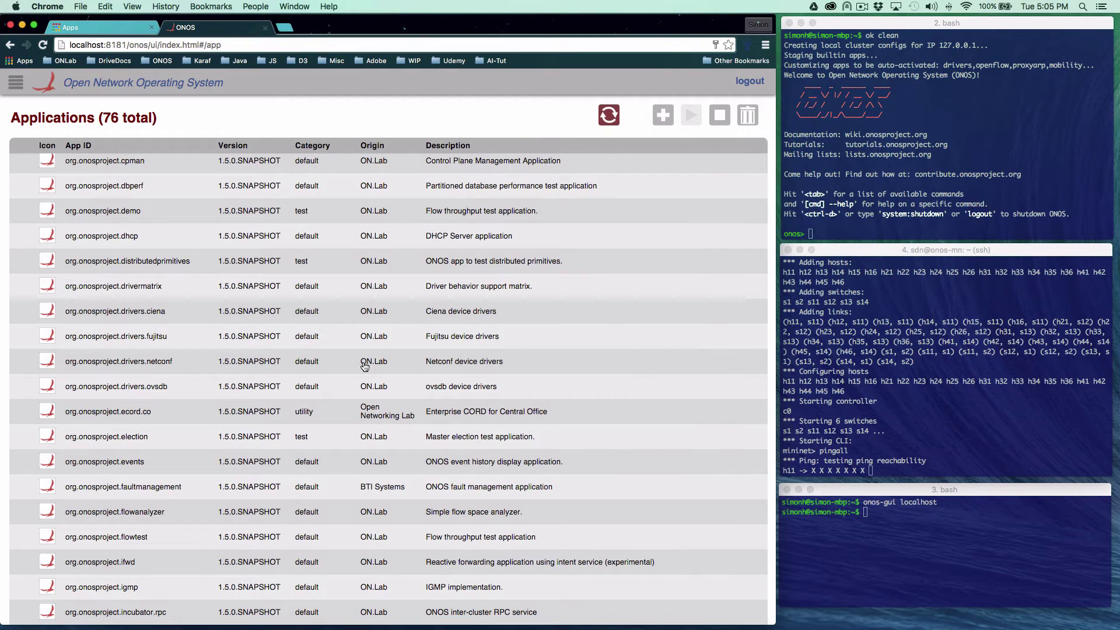
scroll(262, 309, "up", 10)
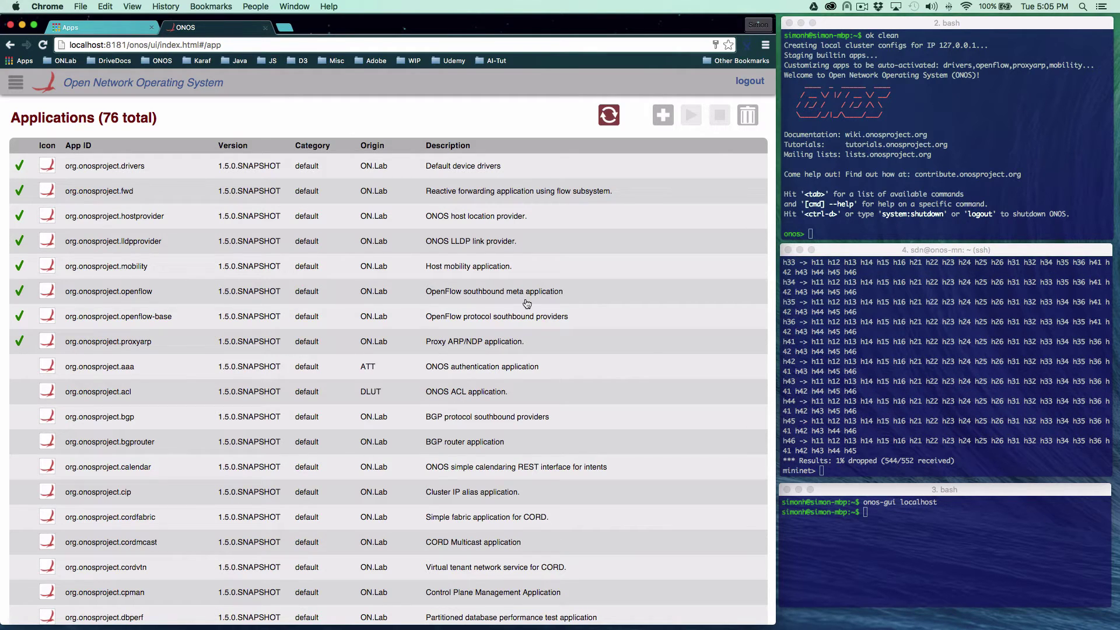
Step: Open the Topology view and zoom and pan until all six switches and 24 hosts fit
left_click(19, 87)
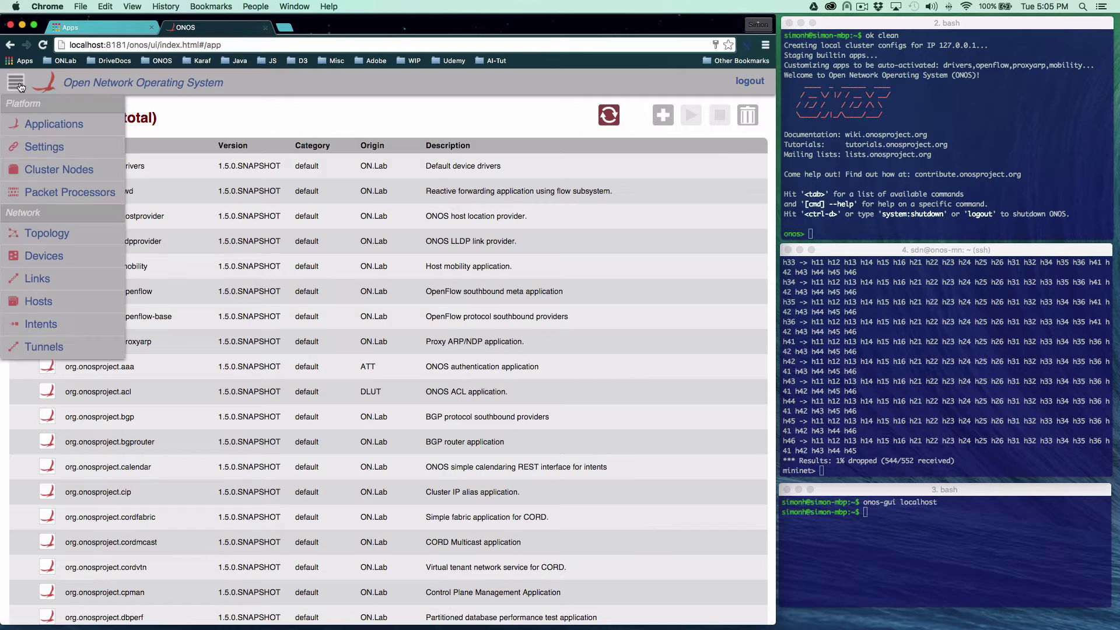
left_click(55, 233)
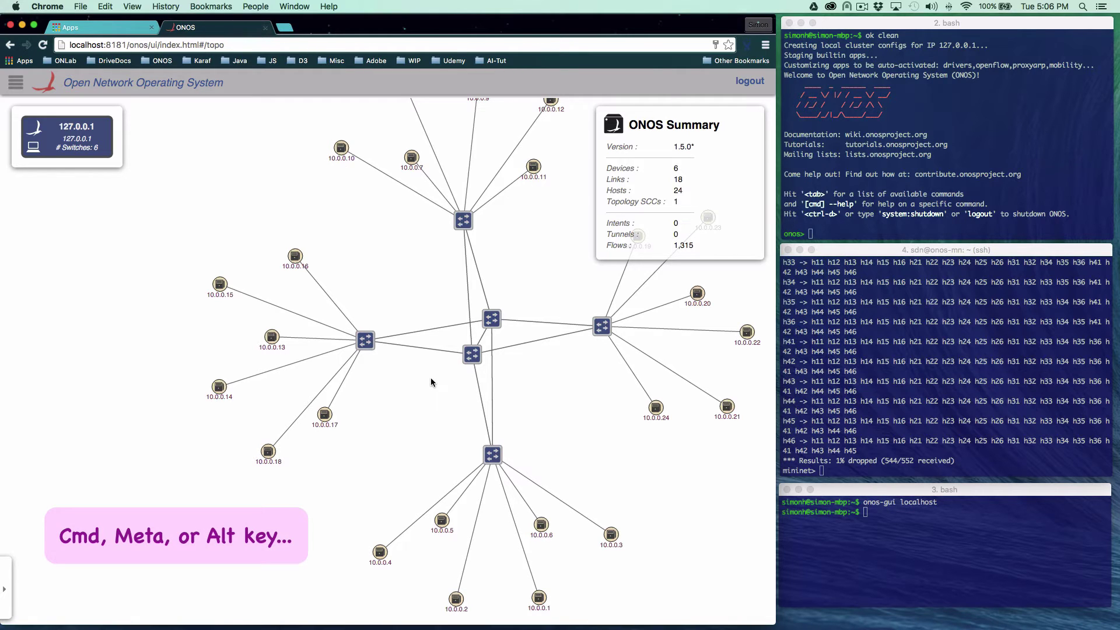
scroll(430, 377, "down", 5)
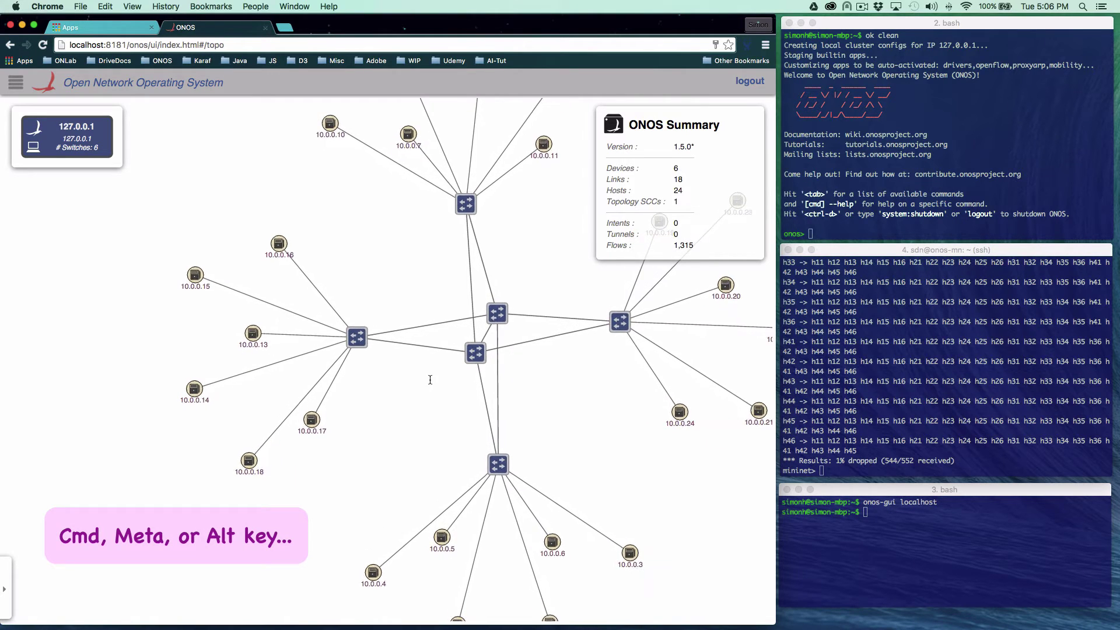
scroll(430, 382, "down", 1)
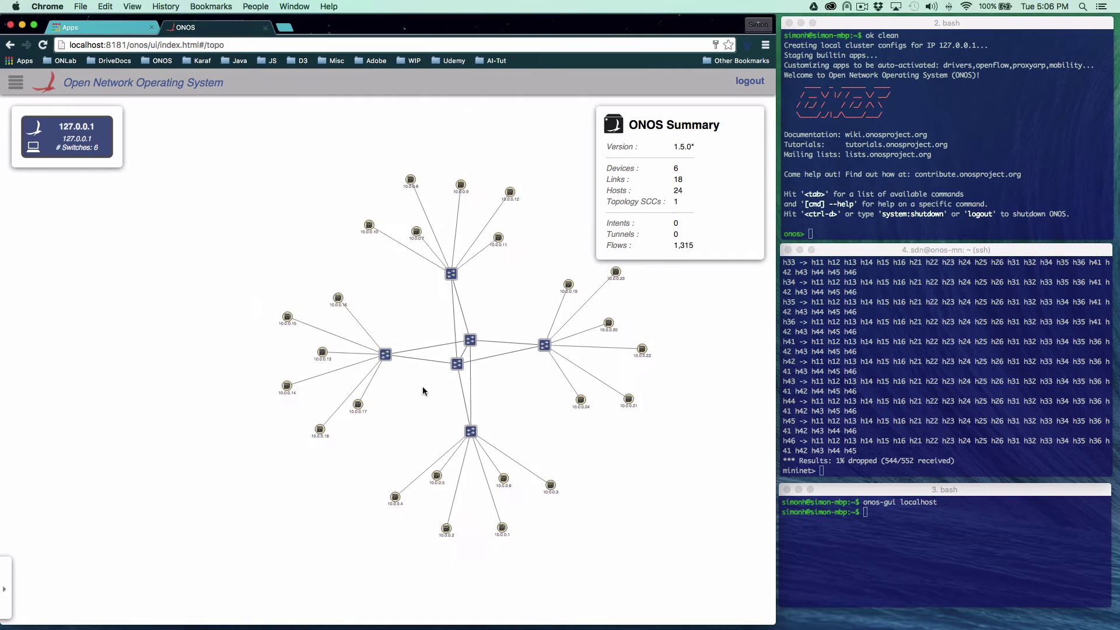
left_click_drag(434, 389, 320, 415)
scroll(356, 379, "up", 3)
scroll(343, 396, "up", 2)
scroll(325, 403, "up", 1)
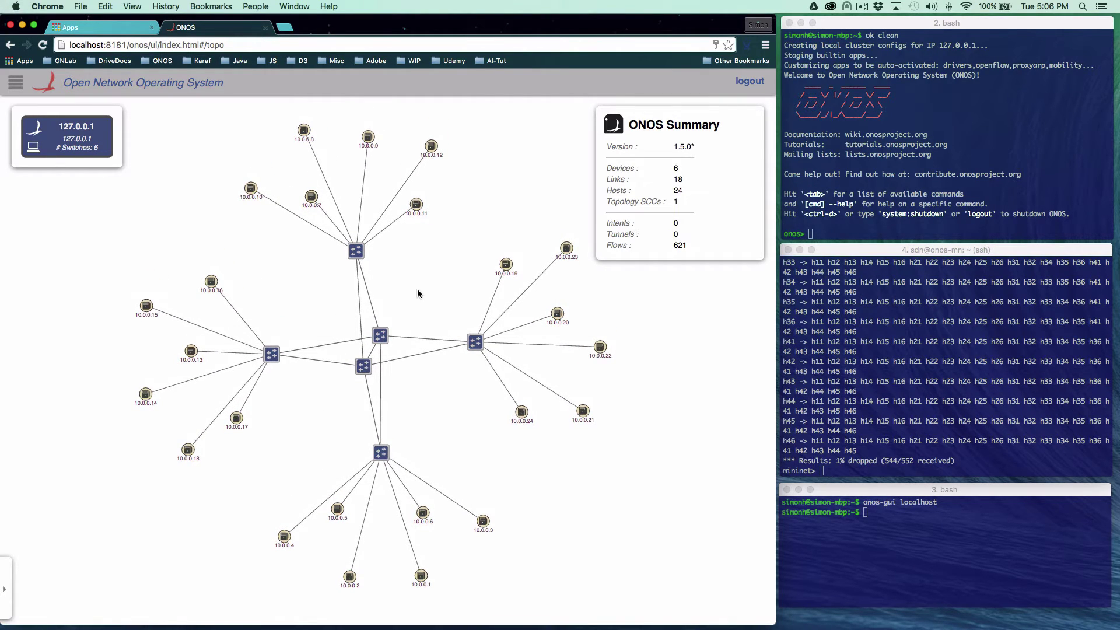
Step: Select the Switch-14 node and jump to its Devices page entry showing its ports
left_click(476, 343)
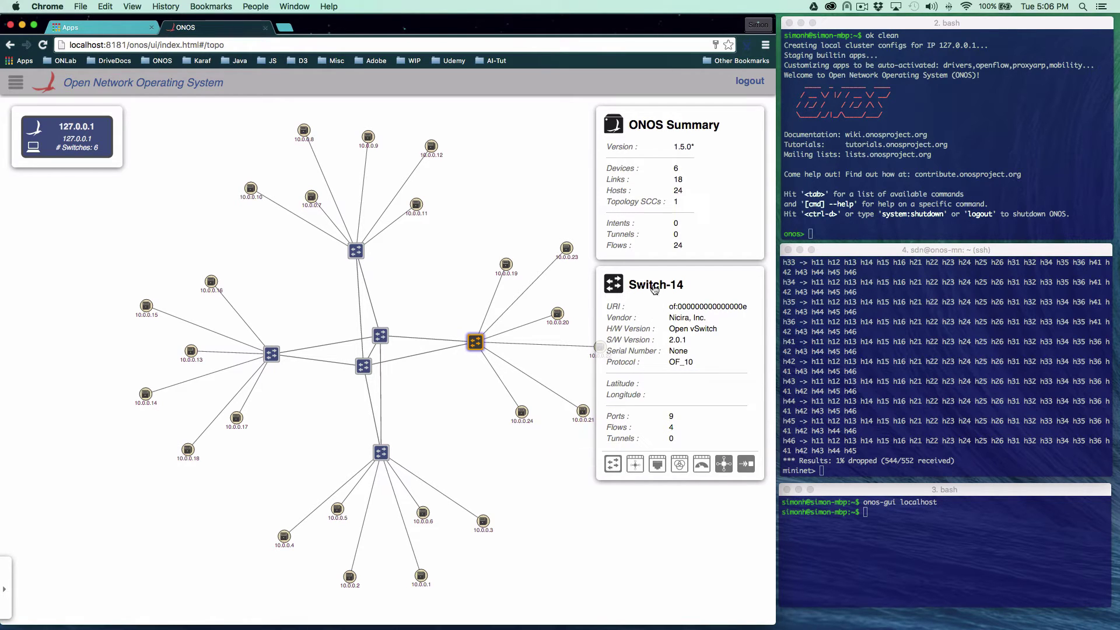
left_click(612, 465)
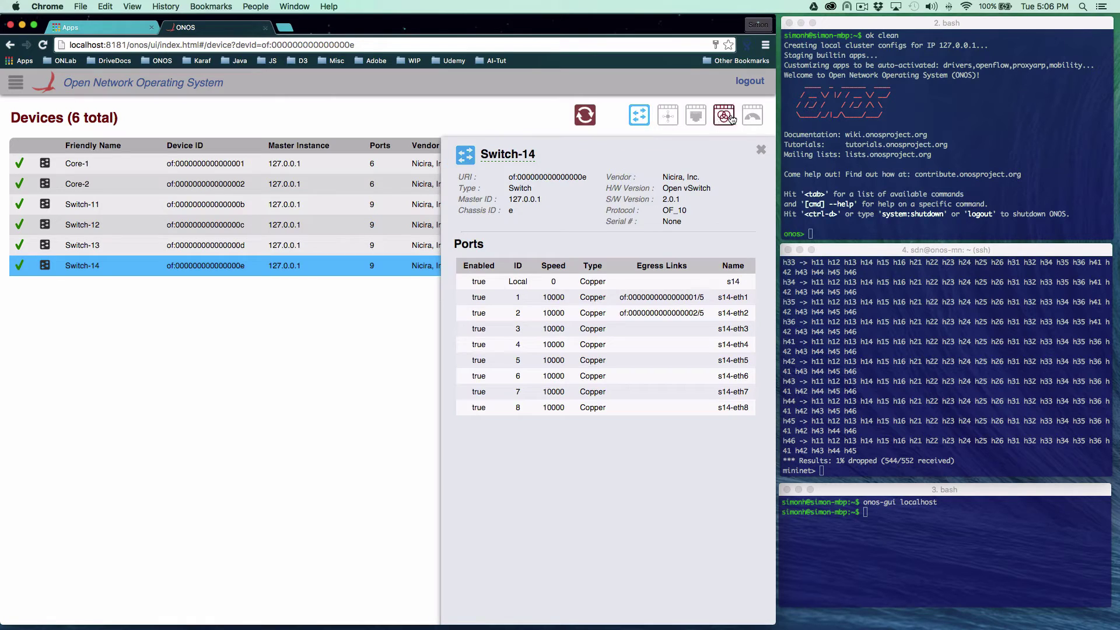
Step: View Switch-14's flow table, port statistics and groups, ending on its meters ('Meters not supported')
left_click(668, 119)
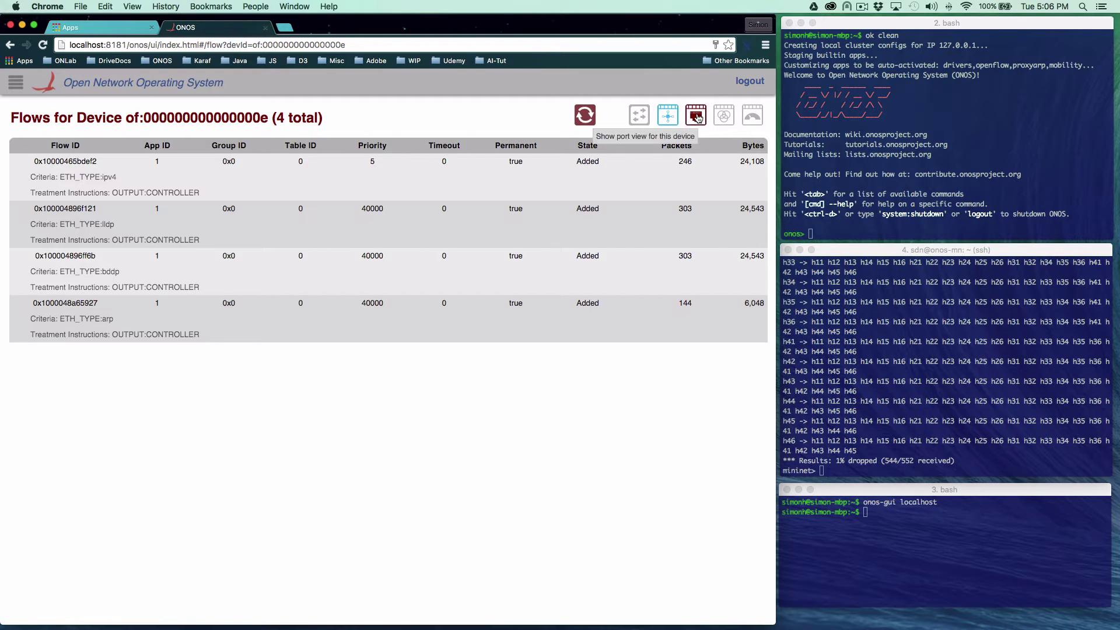
left_click(698, 118)
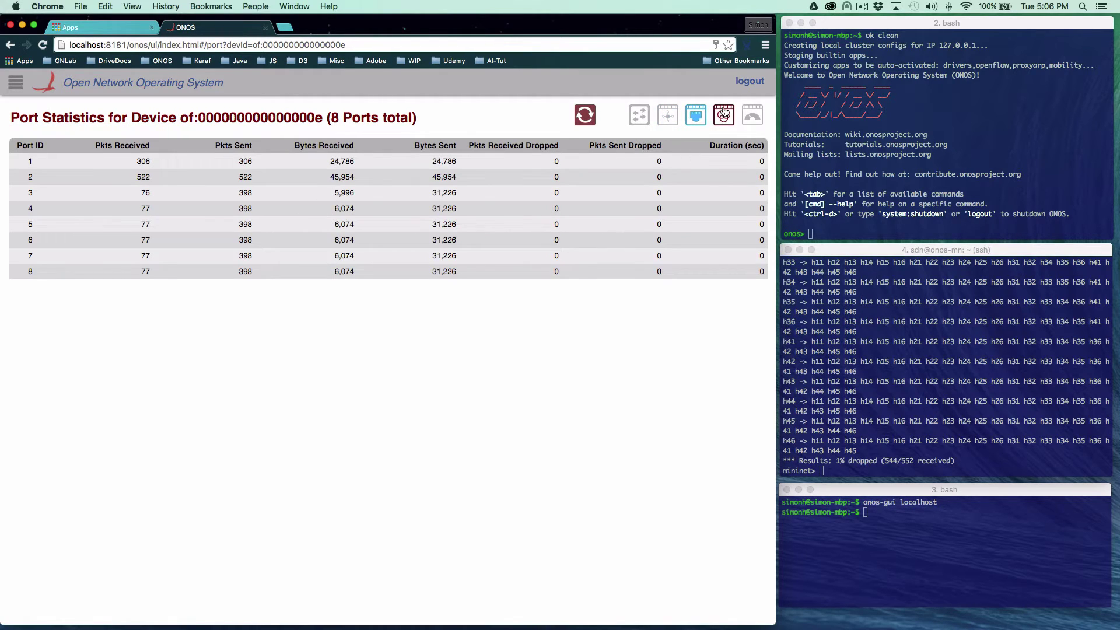
left_click(725, 116)
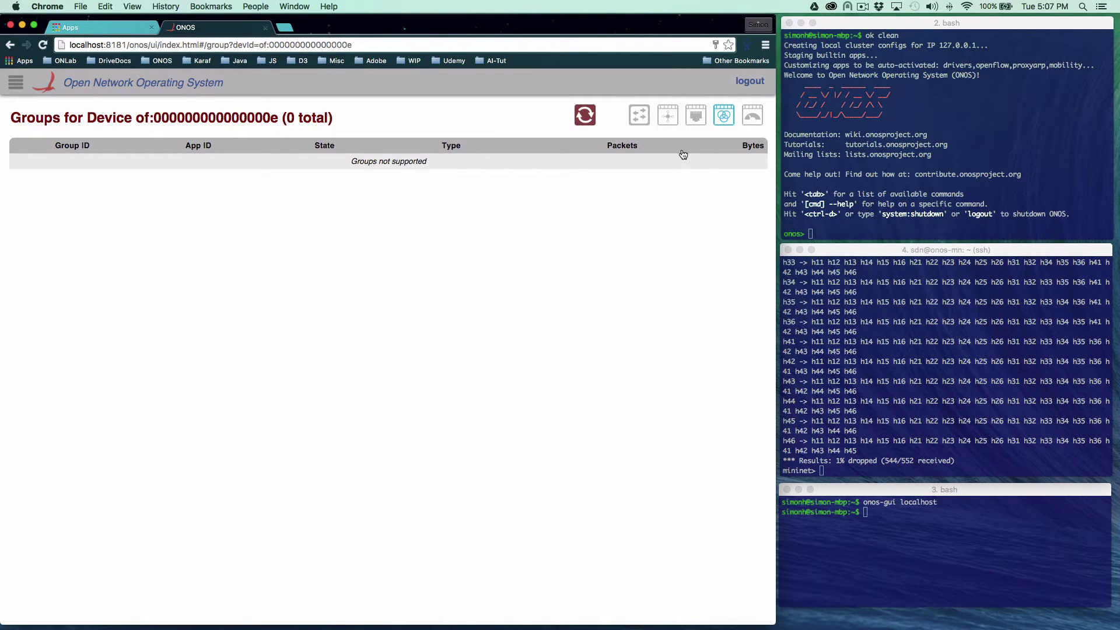
left_click(754, 116)
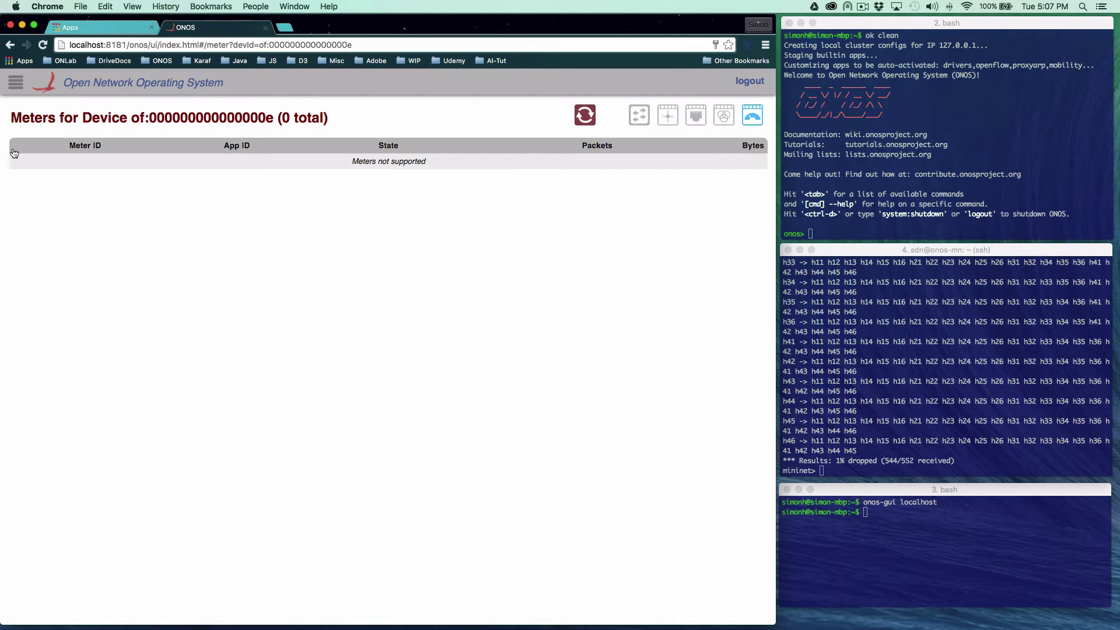
left_click(17, 85)
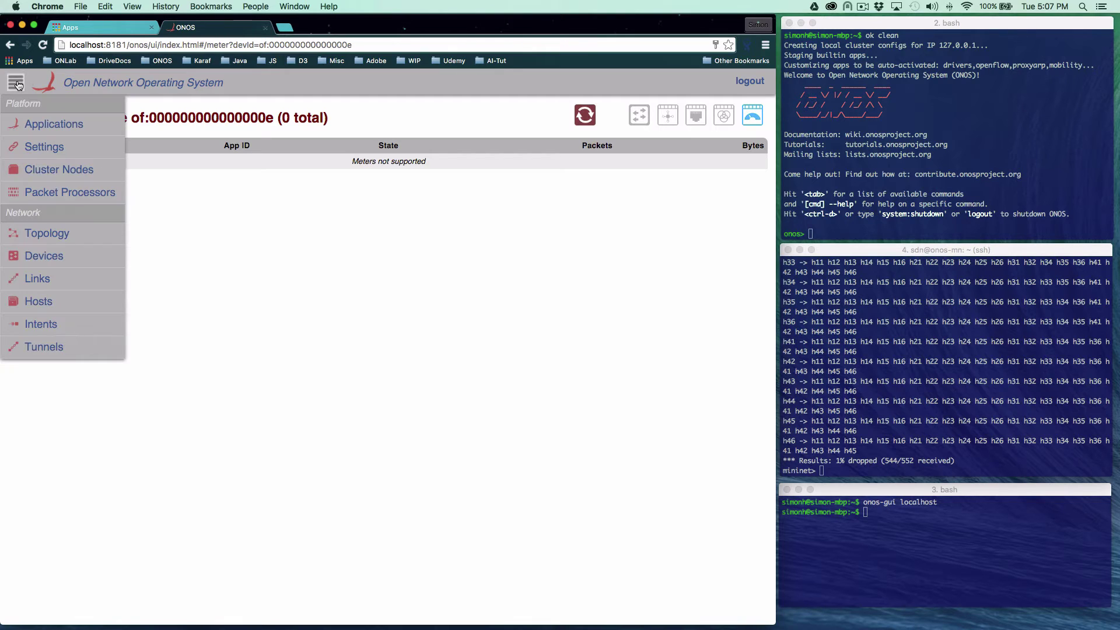
left_click(57, 236)
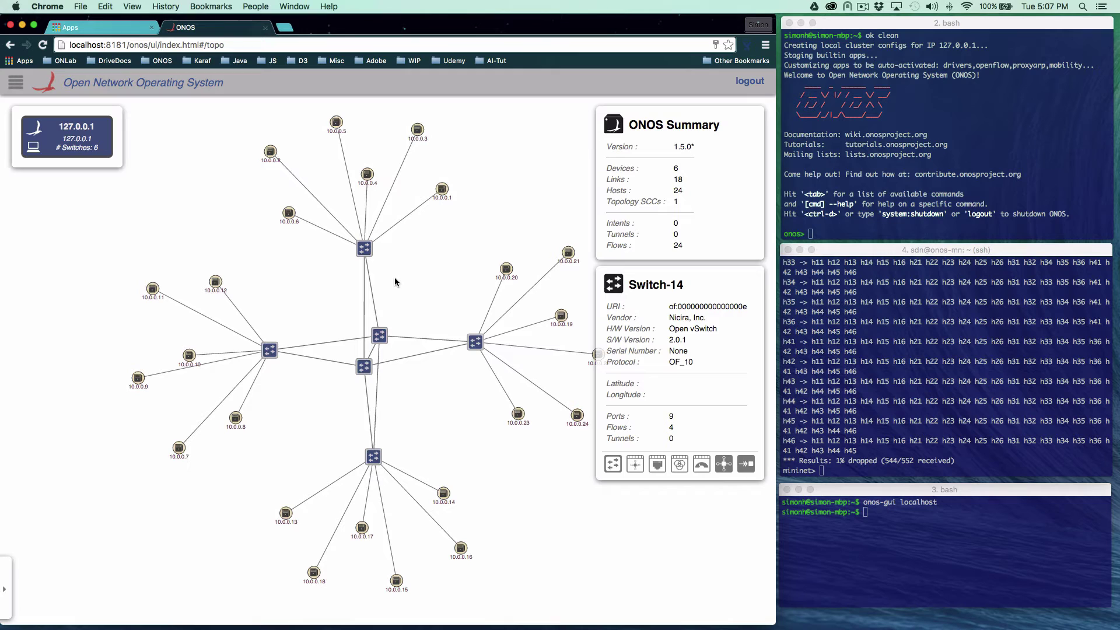
left_click_drag(272, 357, 273, 322)
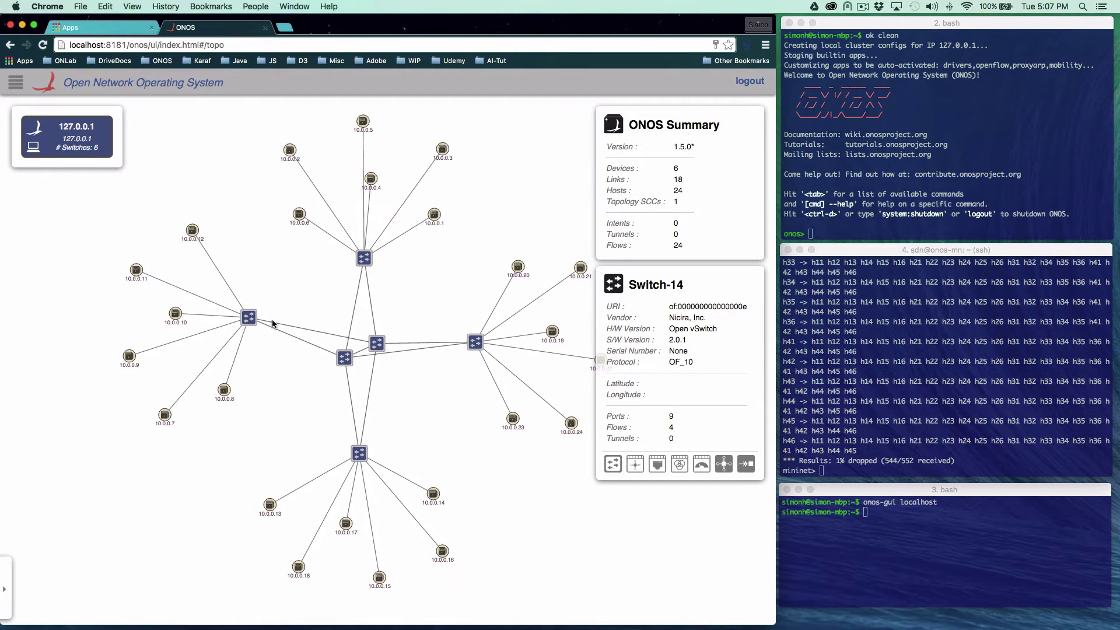
left_click_drag(384, 341, 395, 308)
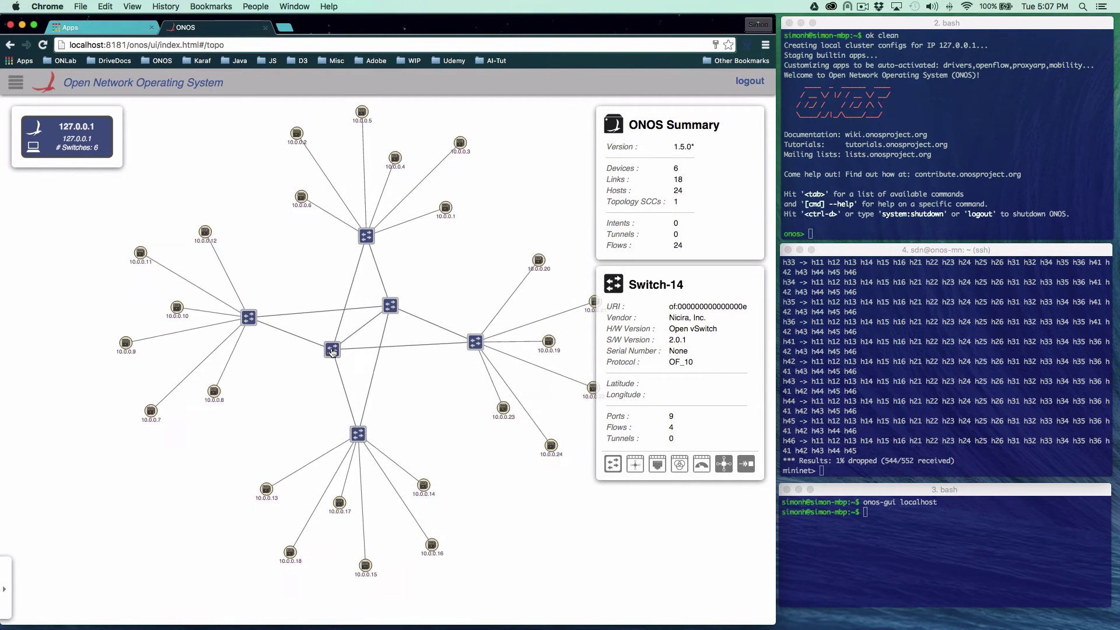
left_click_drag(476, 343, 477, 324)
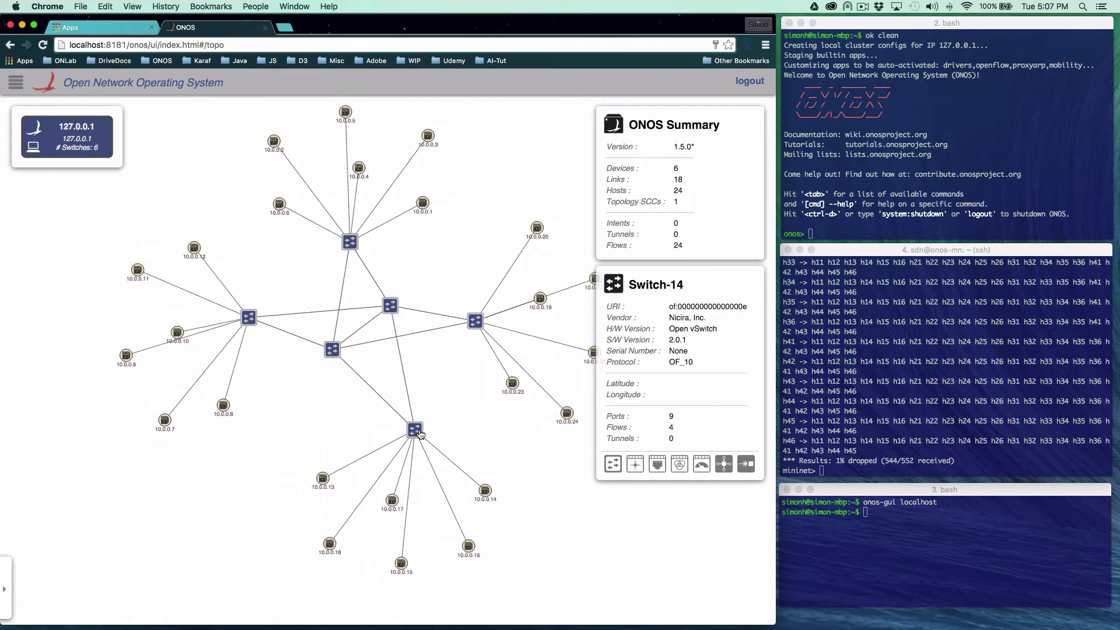
left_click_drag(349, 250, 319, 250)
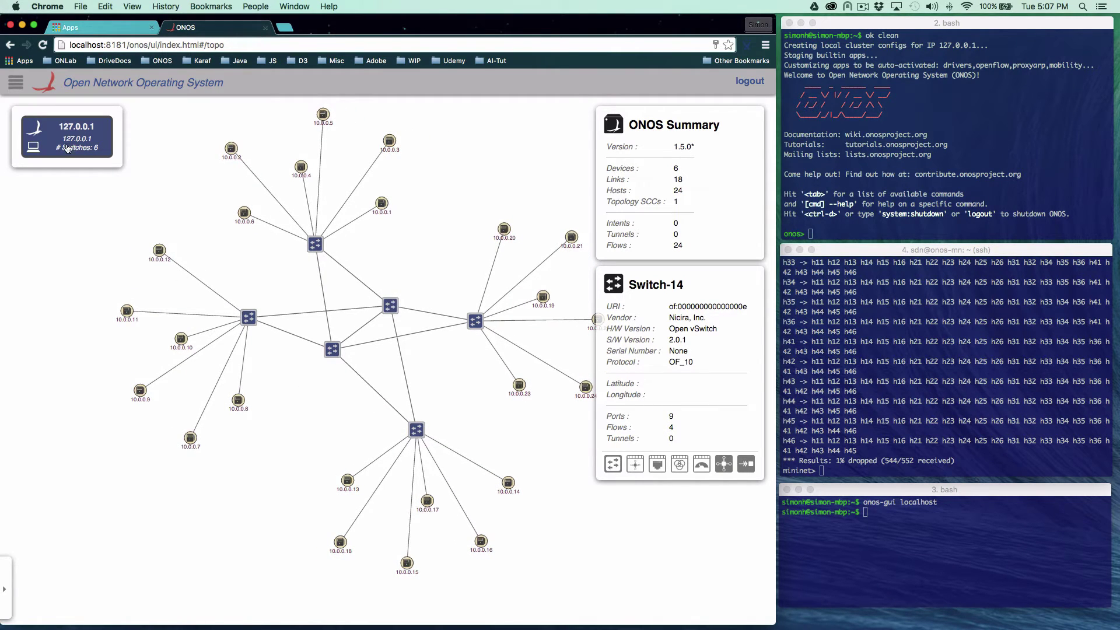
left_click_drag(249, 322, 249, 307)
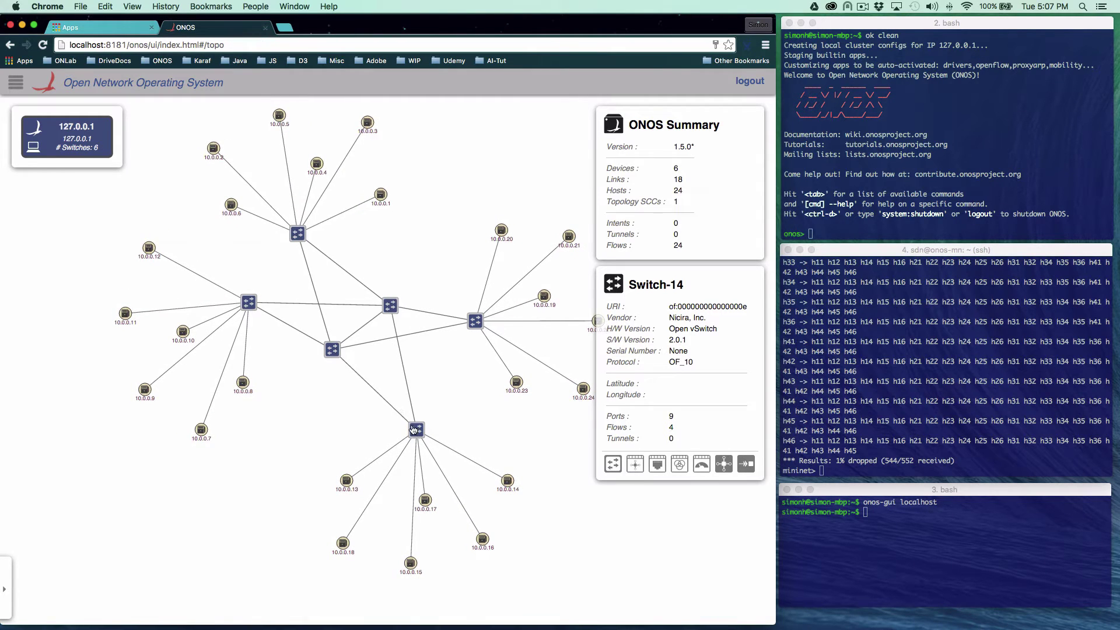
left_click_drag(416, 430, 421, 416)
left_click_drag(477, 324, 471, 349)
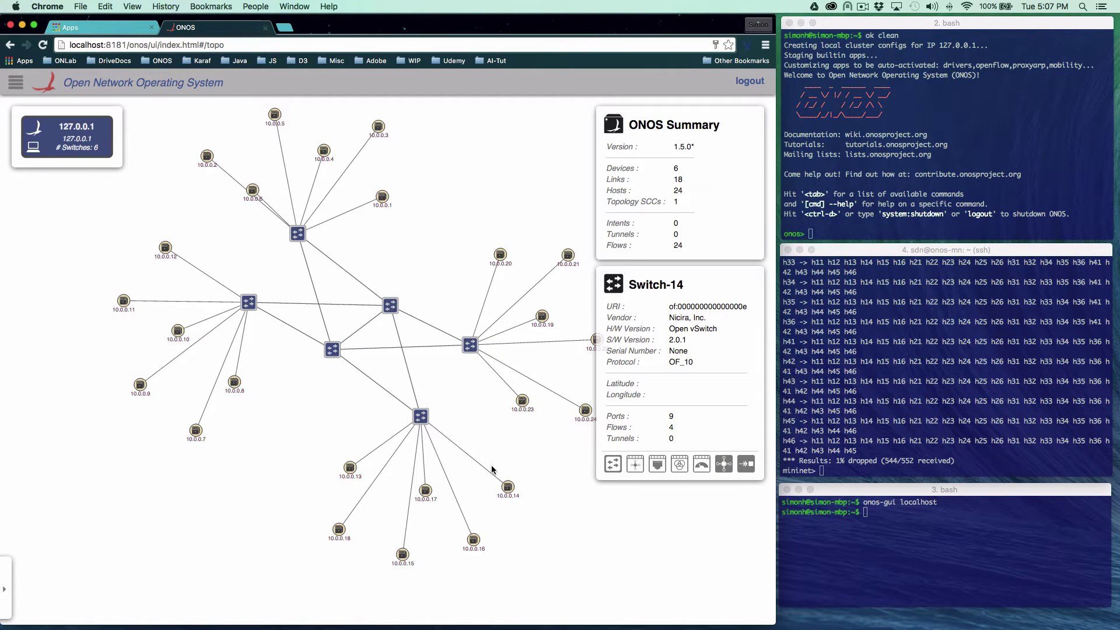
key("Escape")
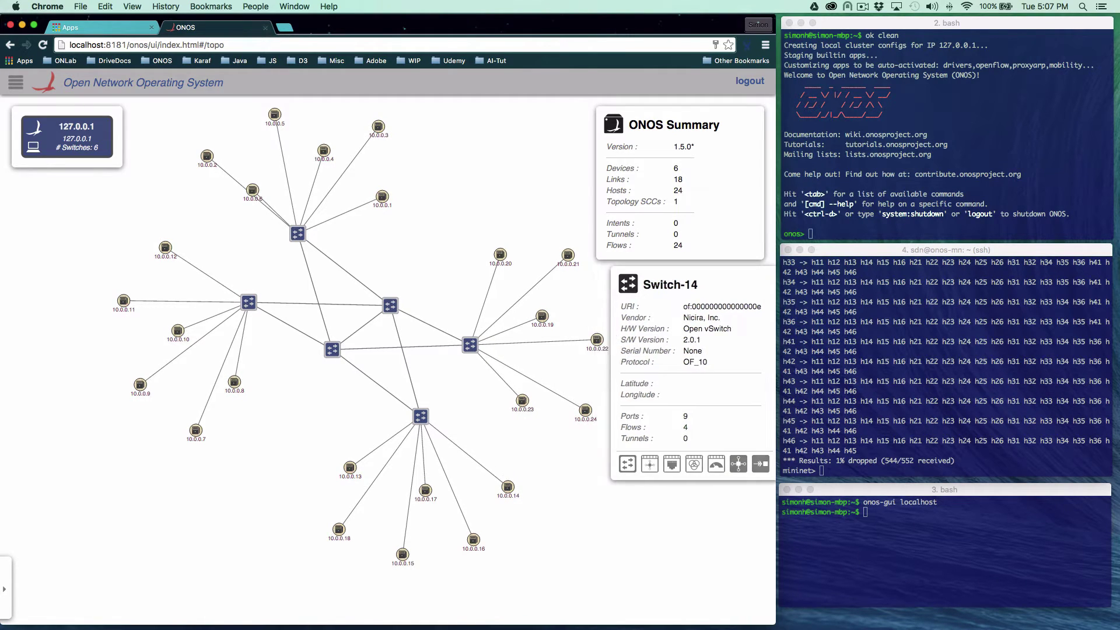
key("l")
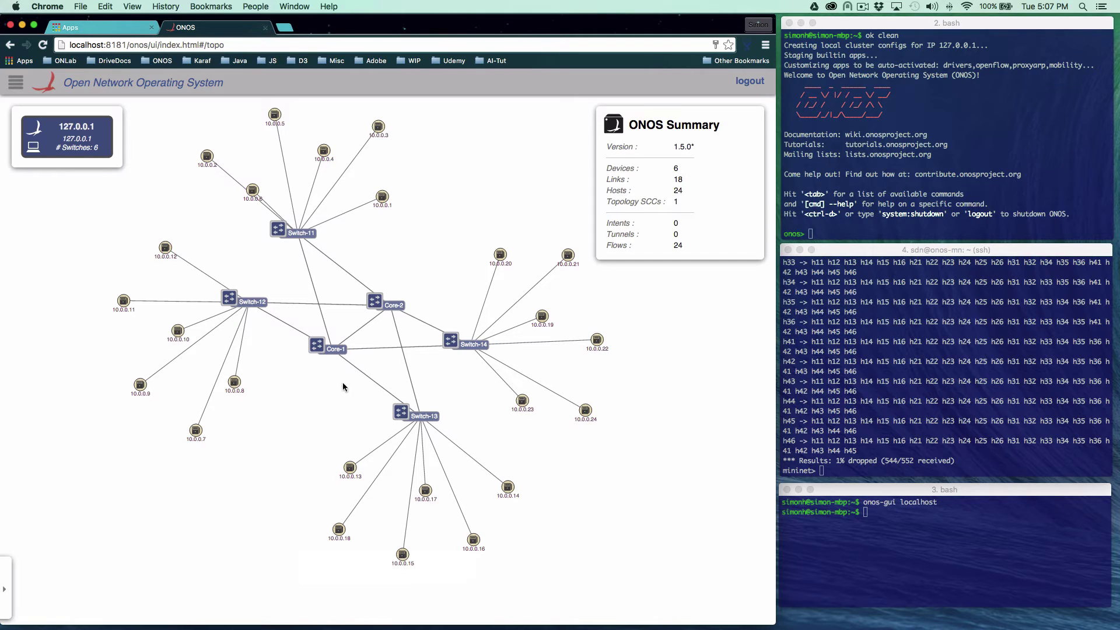
left_click(228, 301)
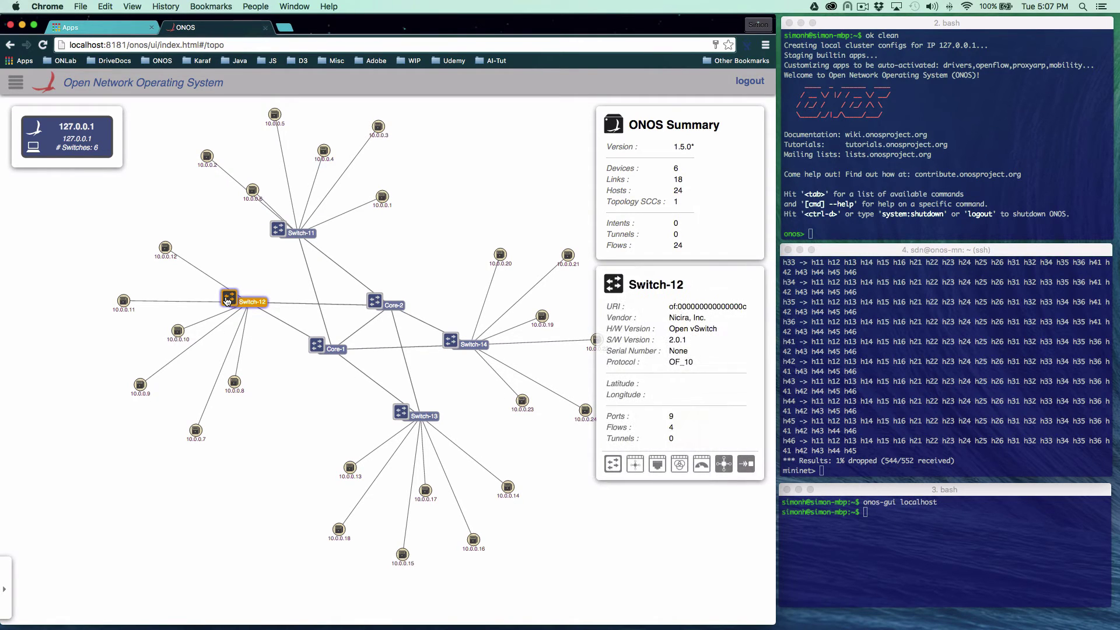
left_click(196, 431)
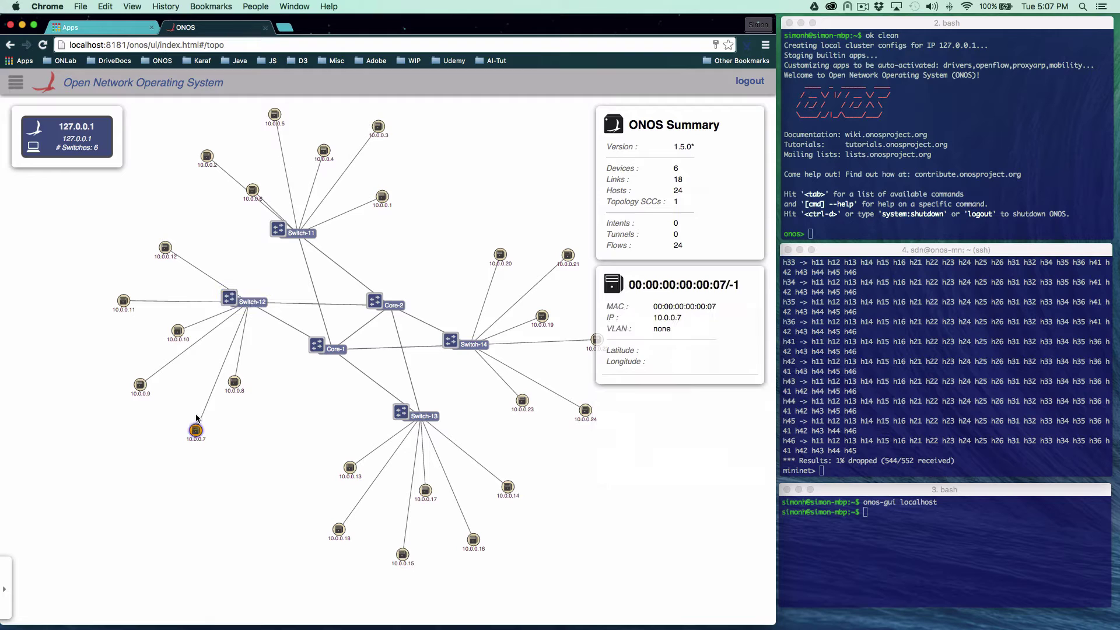
left_click(215, 385)
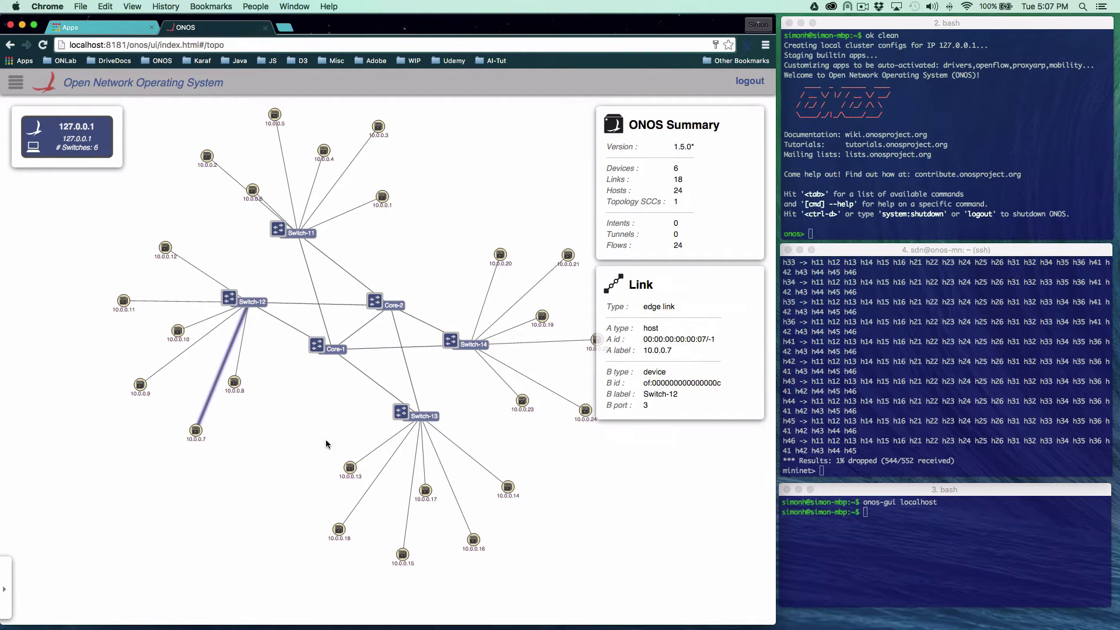
left_click(386, 347)
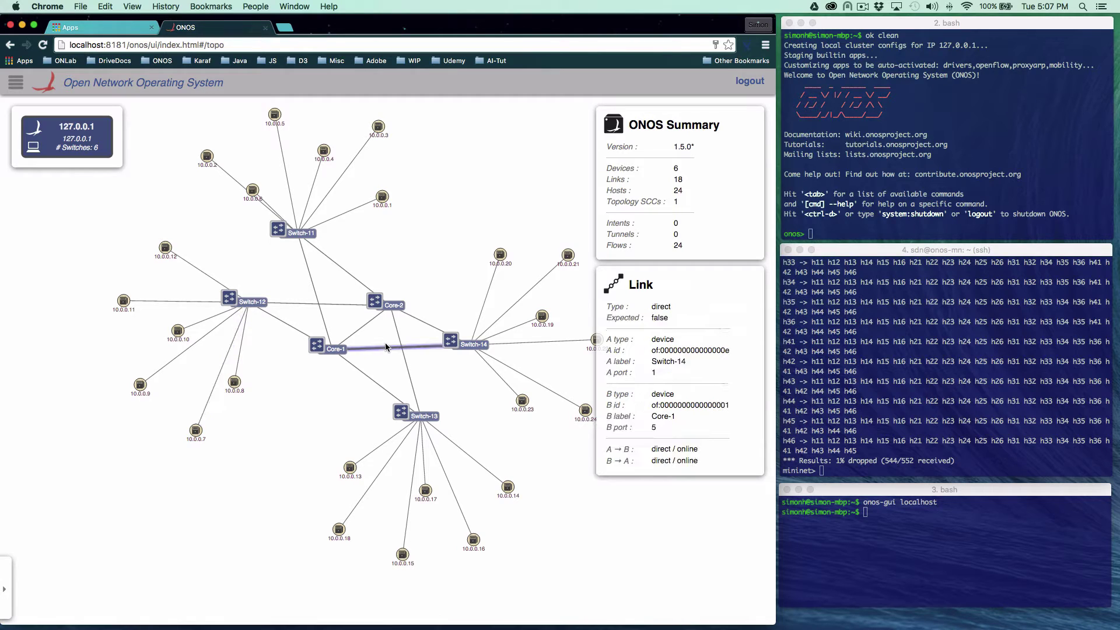
left_click(273, 467)
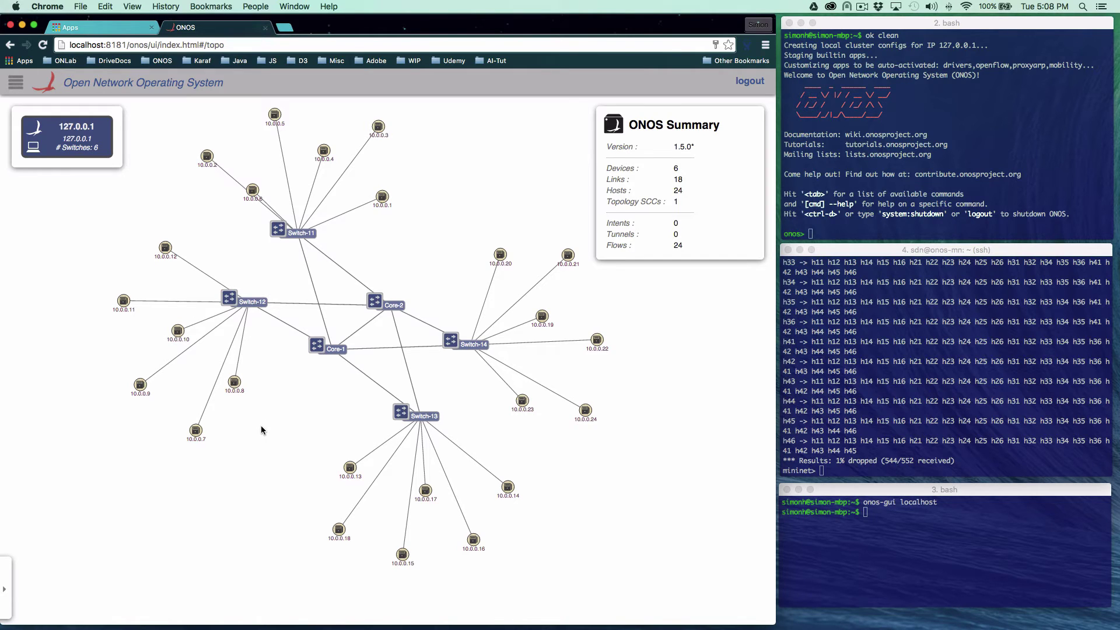
Step: Show Core-1's details (Open vSwitch 2.0.1, 6 ports, 4 flows) and reveal the topology toolbar
left_click(319, 347)
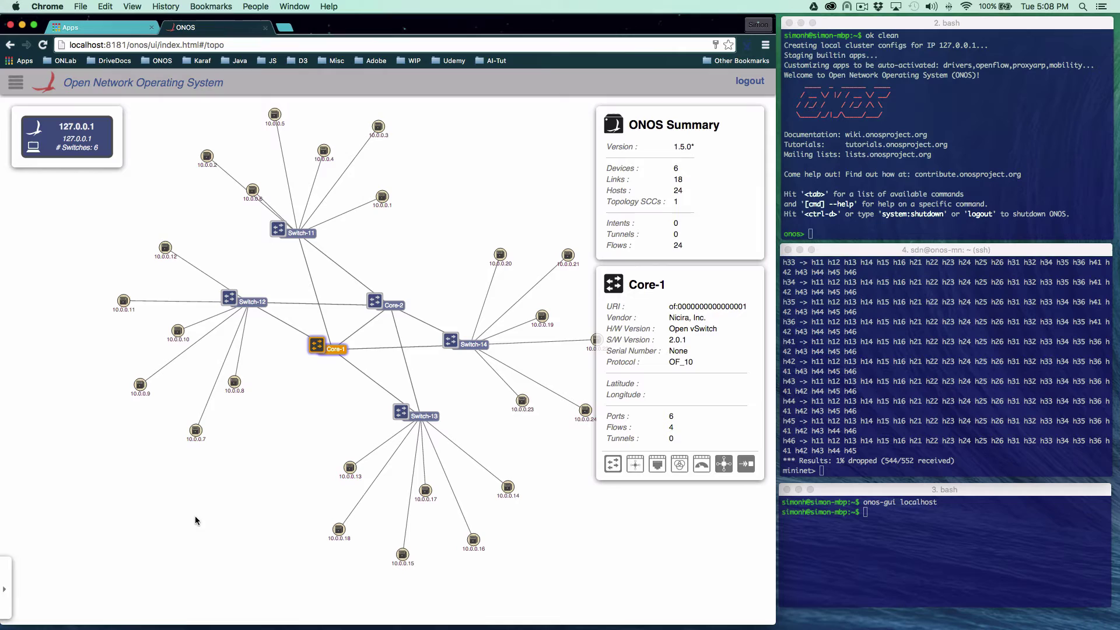
key("t")
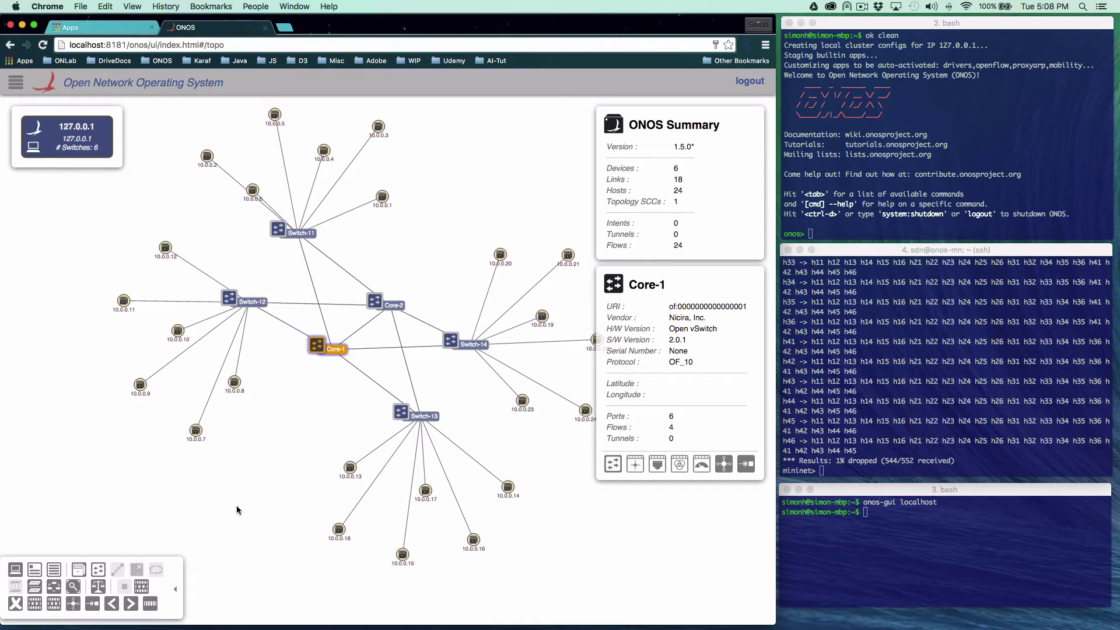
Step: Turn the overlay off, re-enable the Traffic overlay, and deselect Core-1 to close its details
left_click(126, 587)
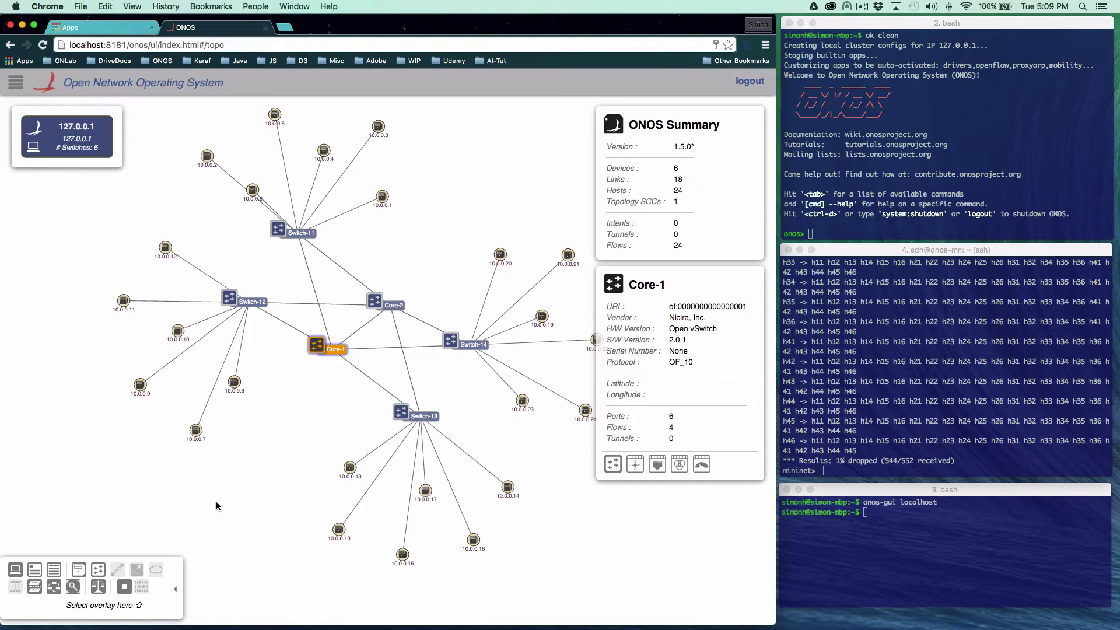
left_click(141, 589)
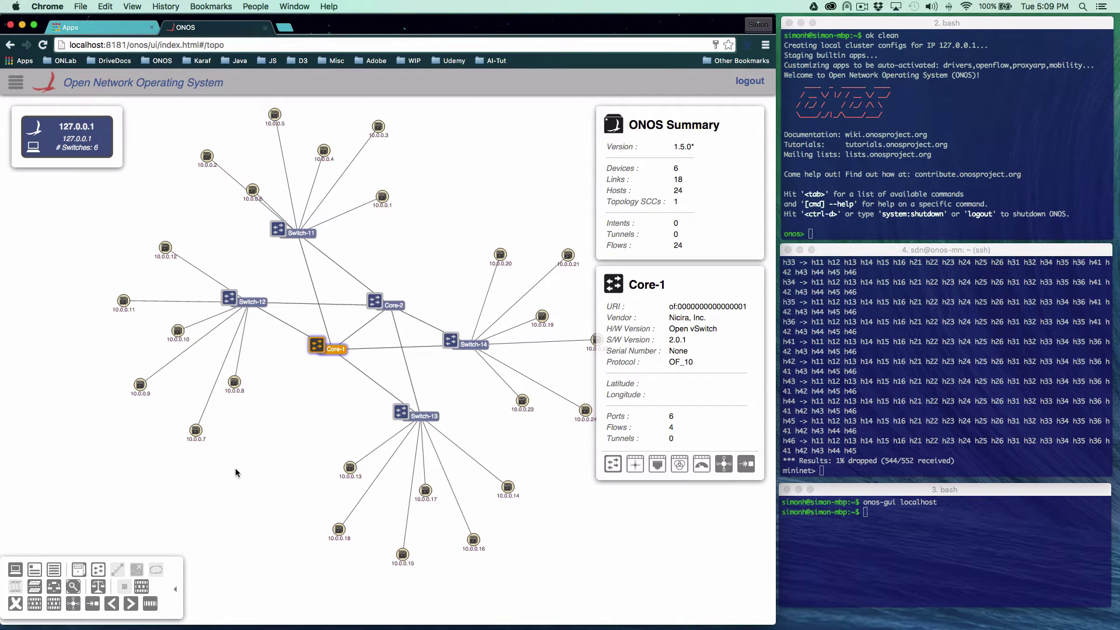
left_click(252, 475)
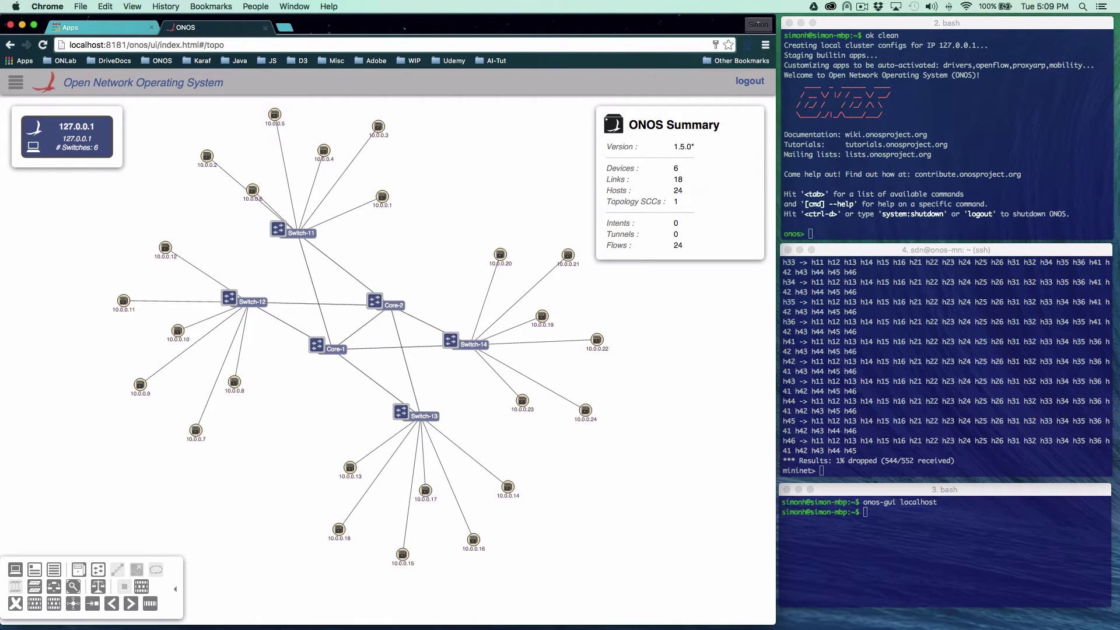
Step: Visit the empty Tunnels page, then go to the Intents page listing 0 intents
left_click(17, 85)
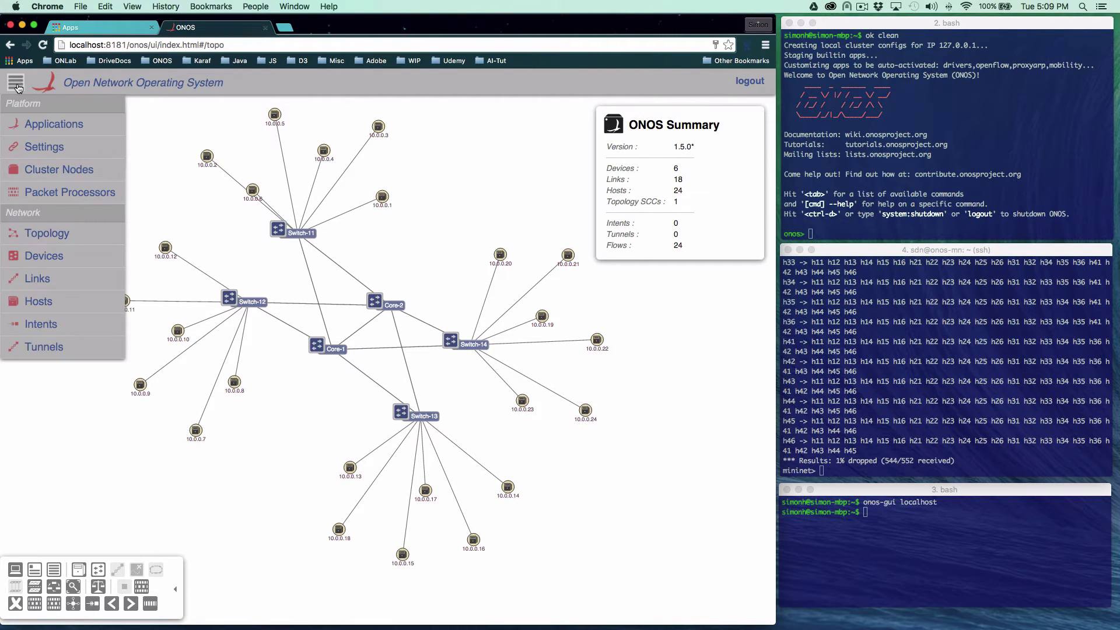
left_click(81, 350)
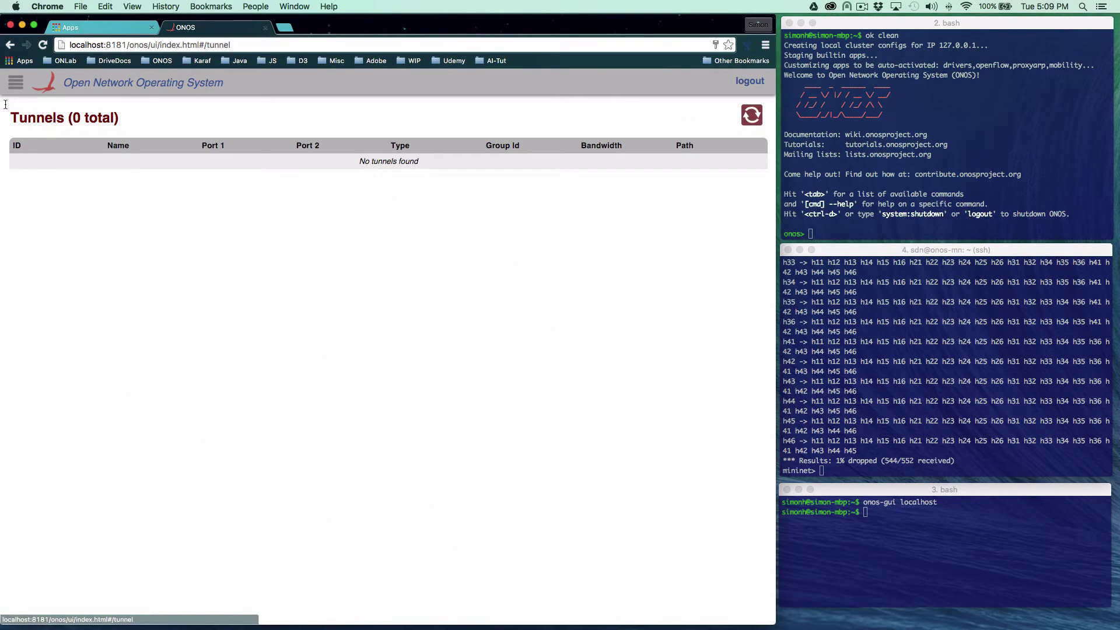
left_click(17, 85)
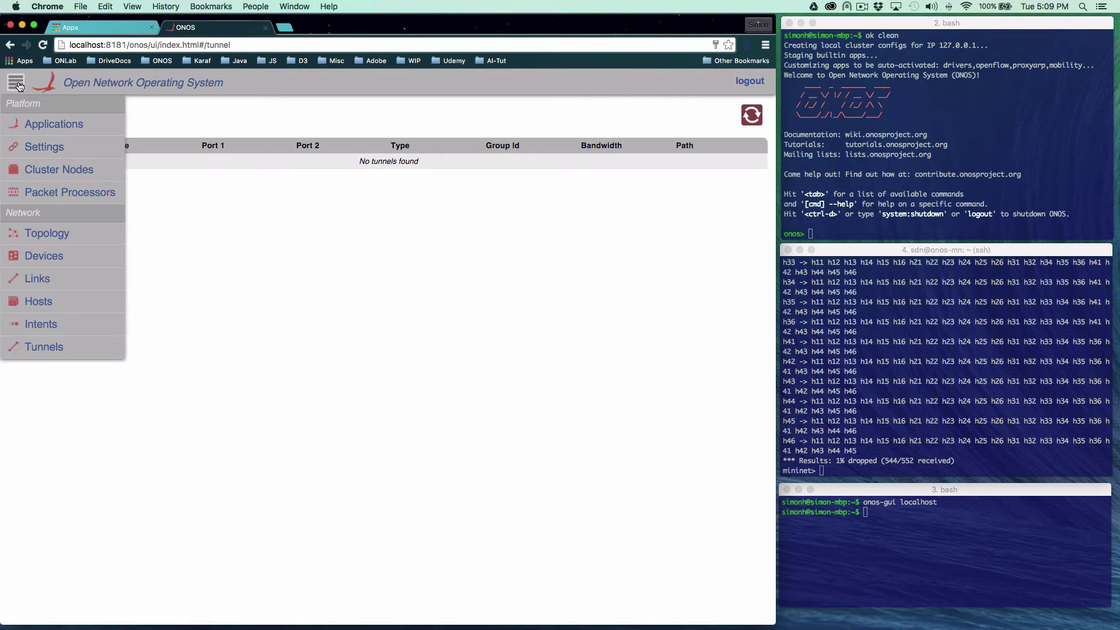
left_click(50, 329)
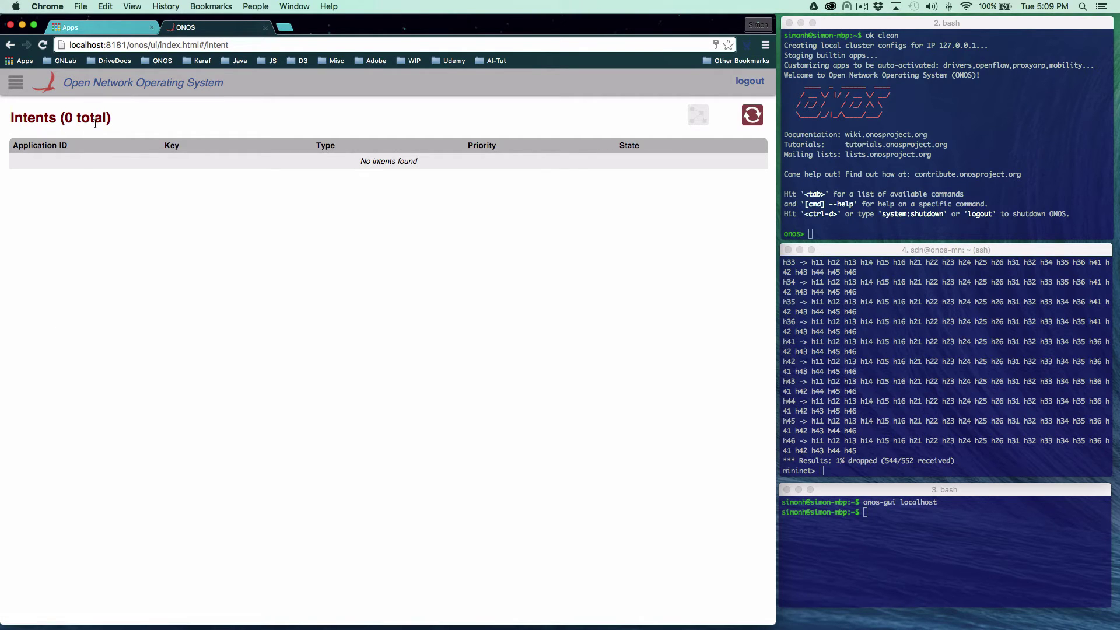
Step: Run push-random-intents 20 in the ONOS console and check the 20 installed intents in Chrome
left_click(951, 205)
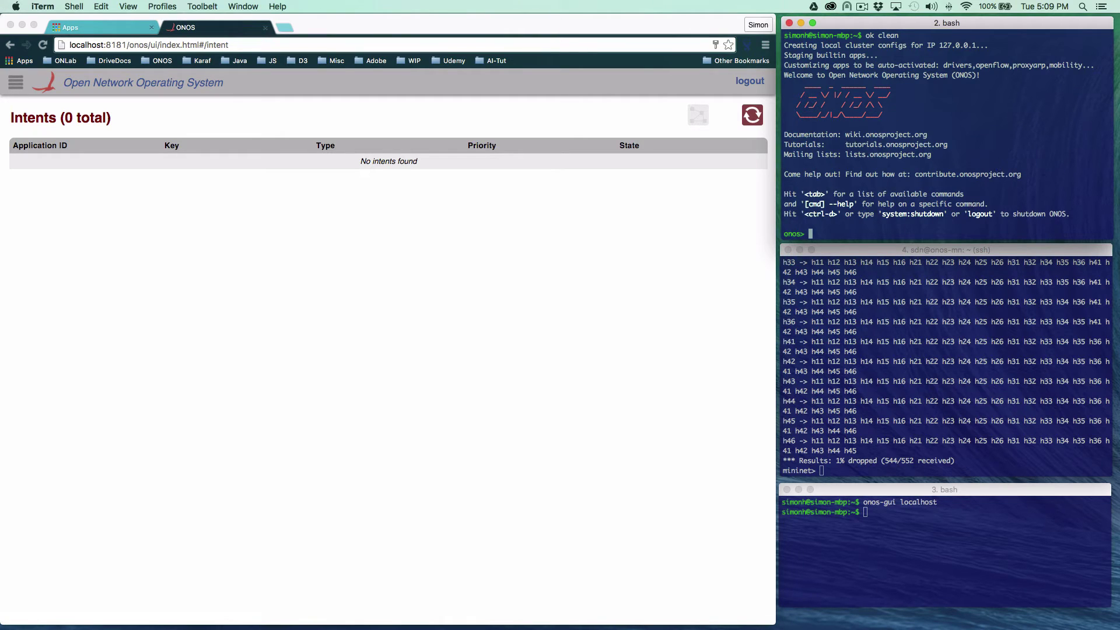
key("Return")
key("Return")
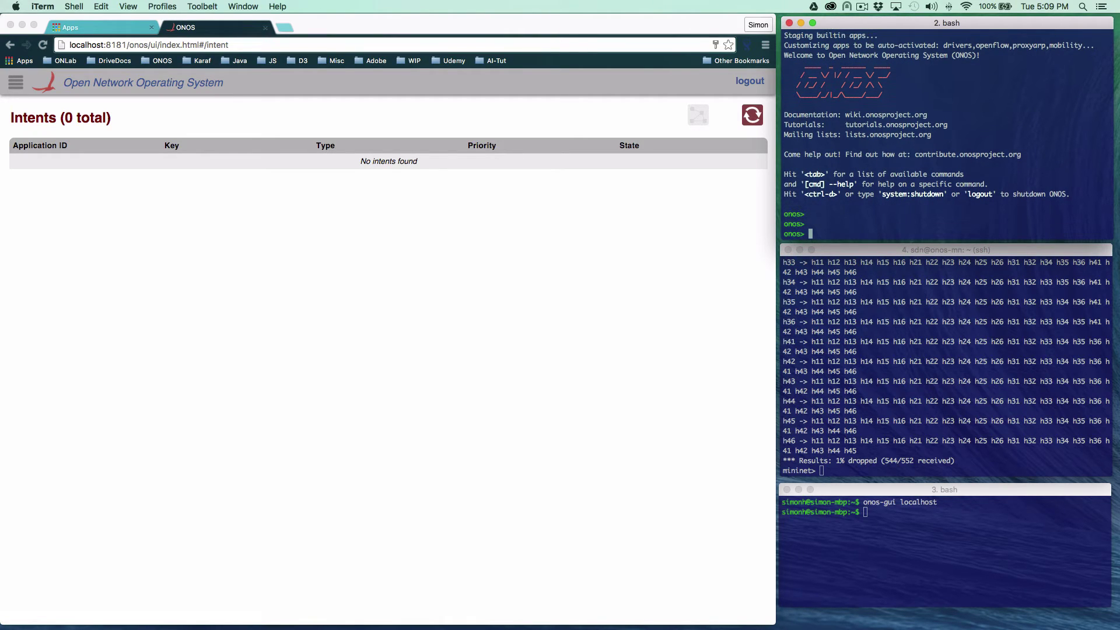
type("push-rta")
key("BackSpace")
key("BackSpace")
type("andom")
key("Tab")
type("20")
key("Return")
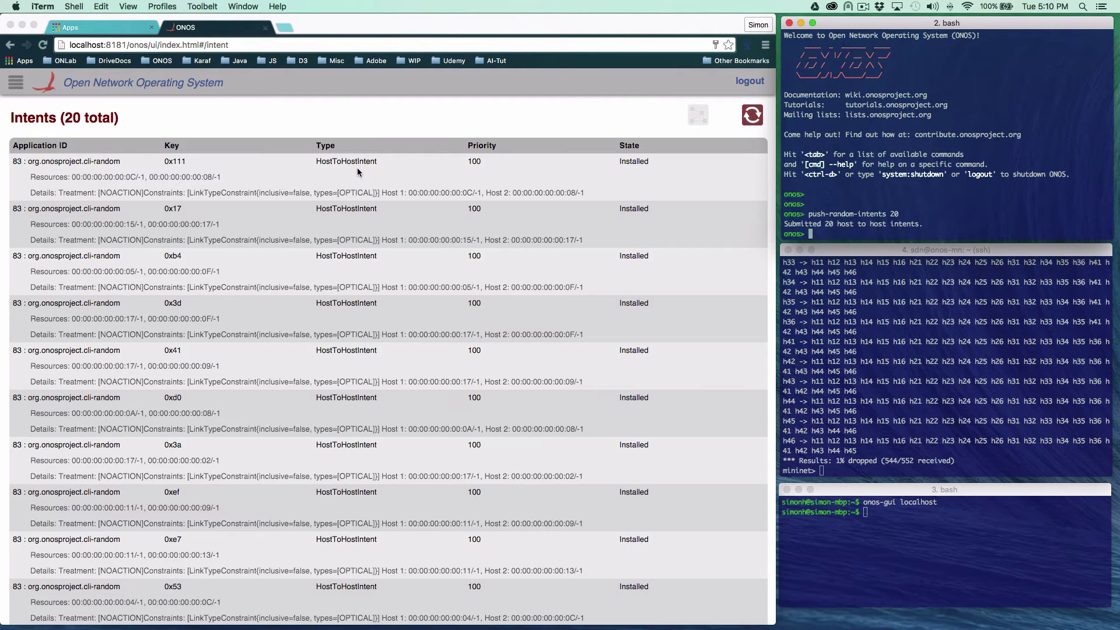
scroll(385, 453, "down", 3)
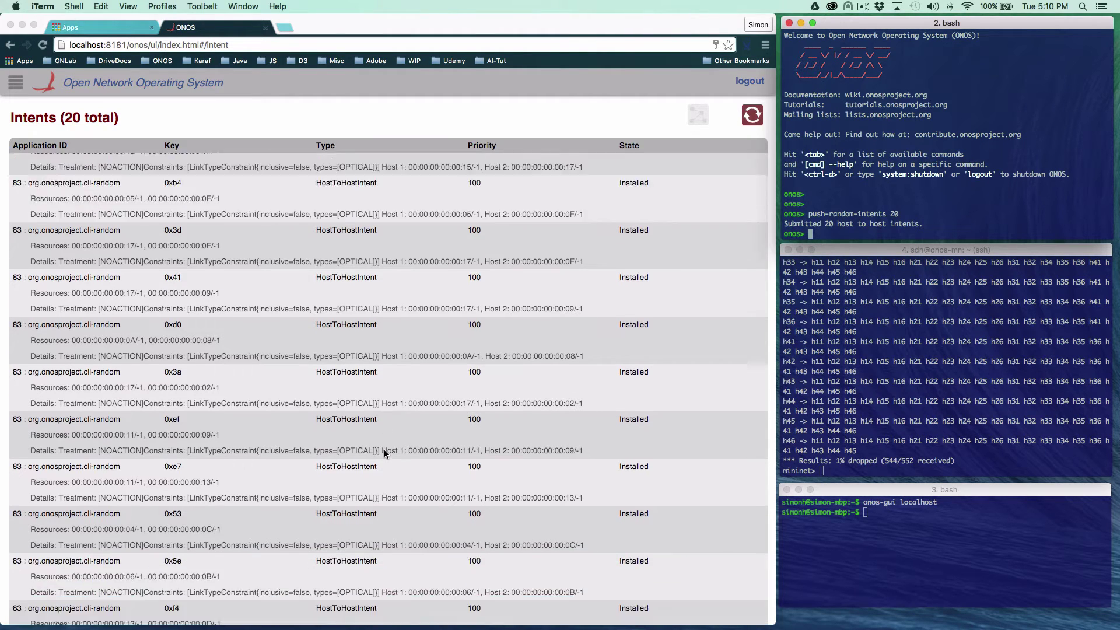
scroll(384, 453, "up", 3)
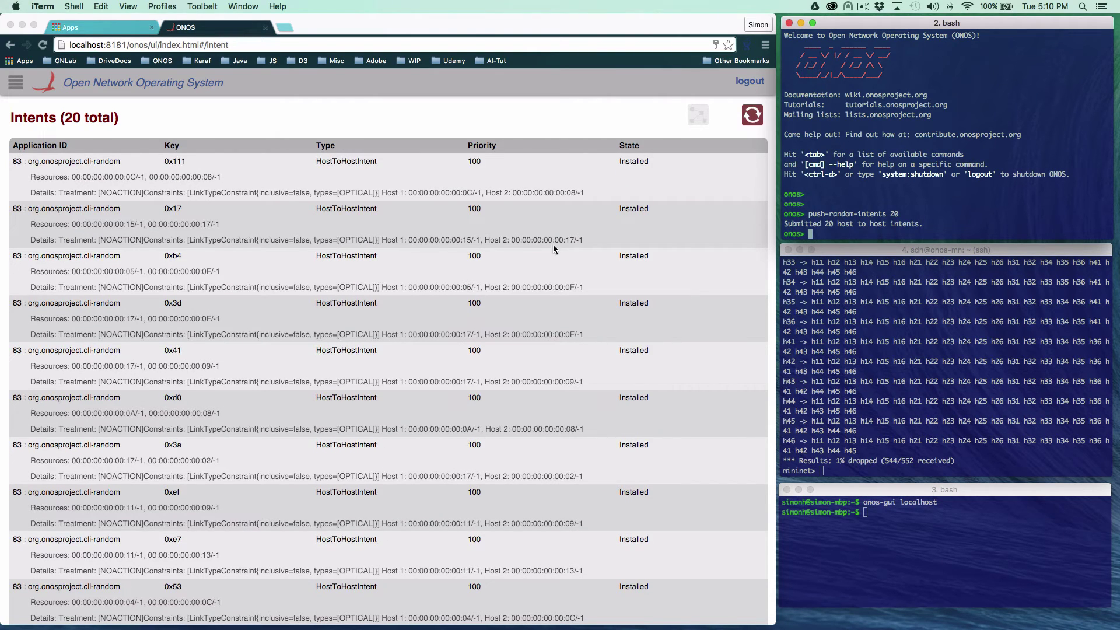
Step: Select intent 0x3d and trace its path from 10.0.0.15 to 10.0.0.23 on the topology
left_click(121, 272)
left_click(191, 274)
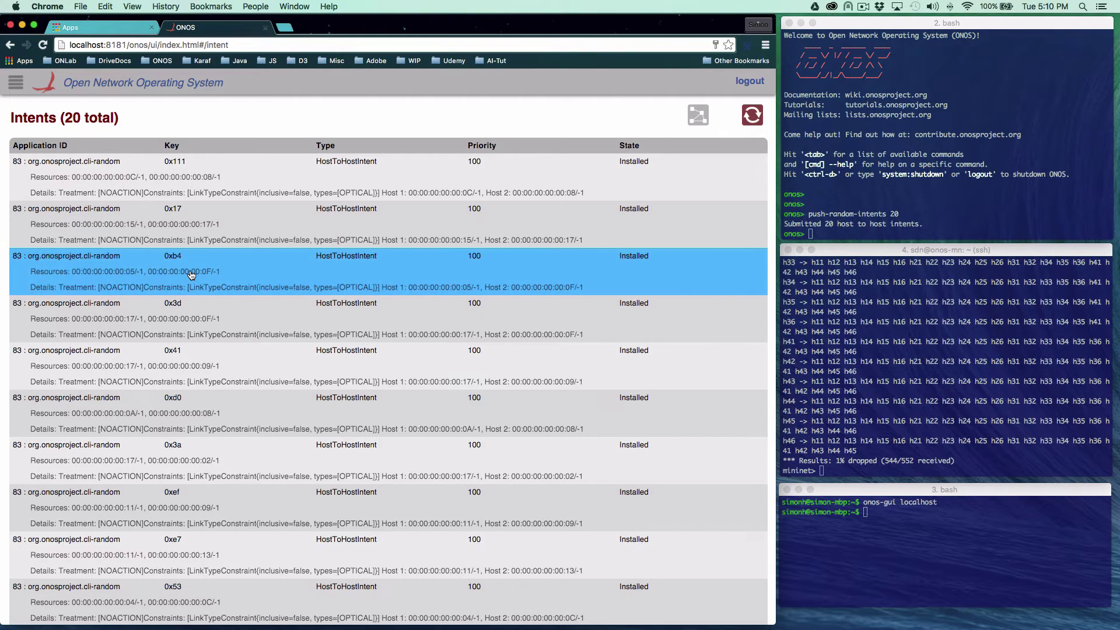
left_click(216, 319)
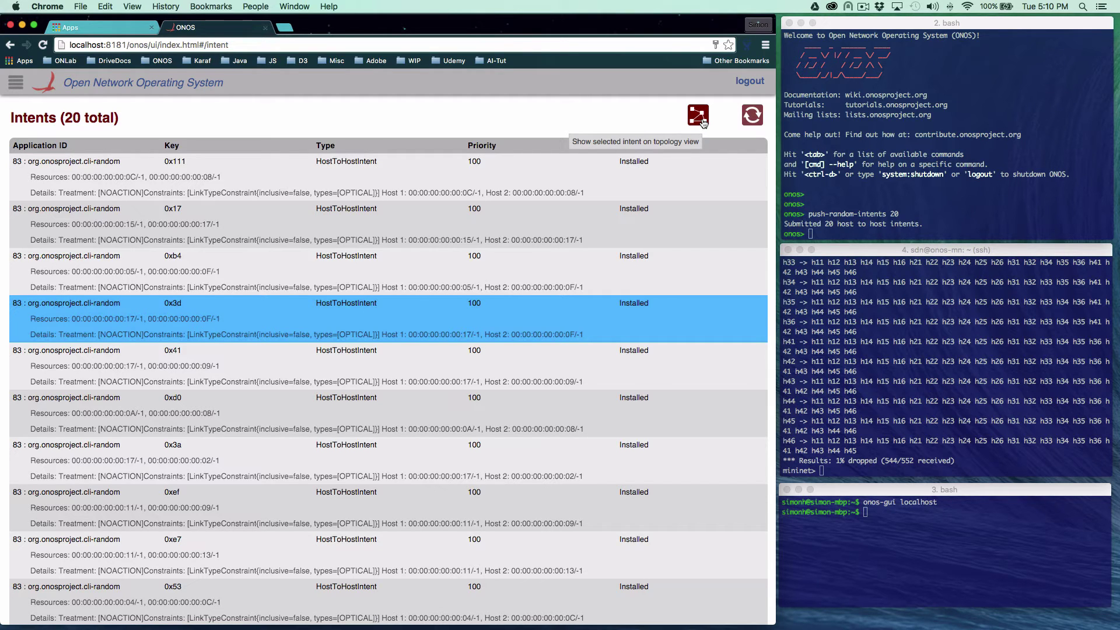
left_click(698, 117)
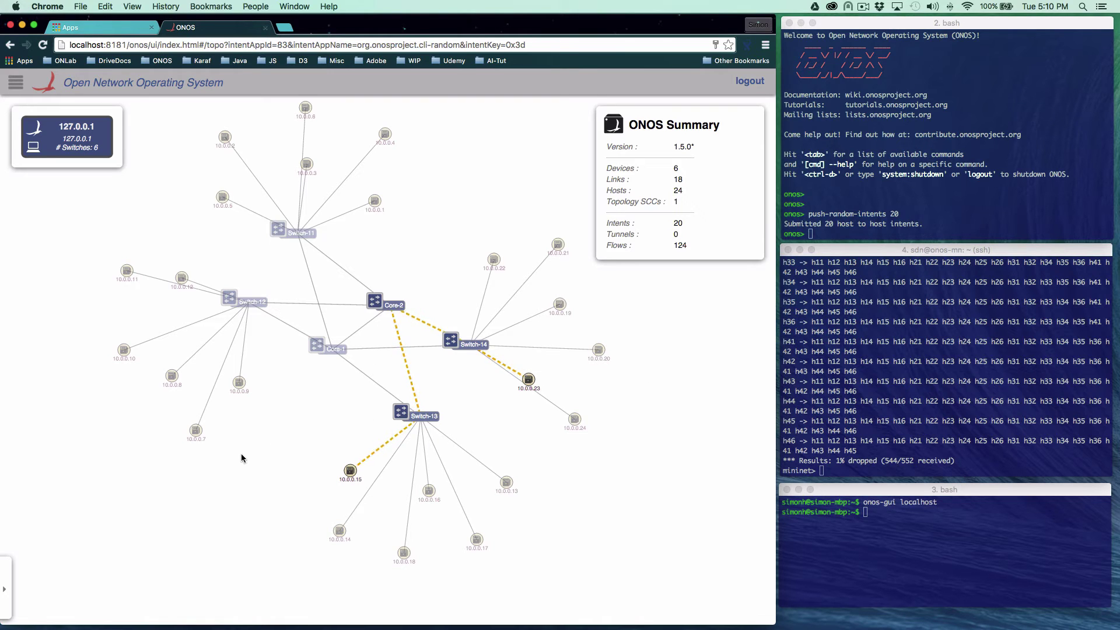
Step: Clear the intent path highlighting and monitor all flow traffic on the topology
key("Escape")
key("period")
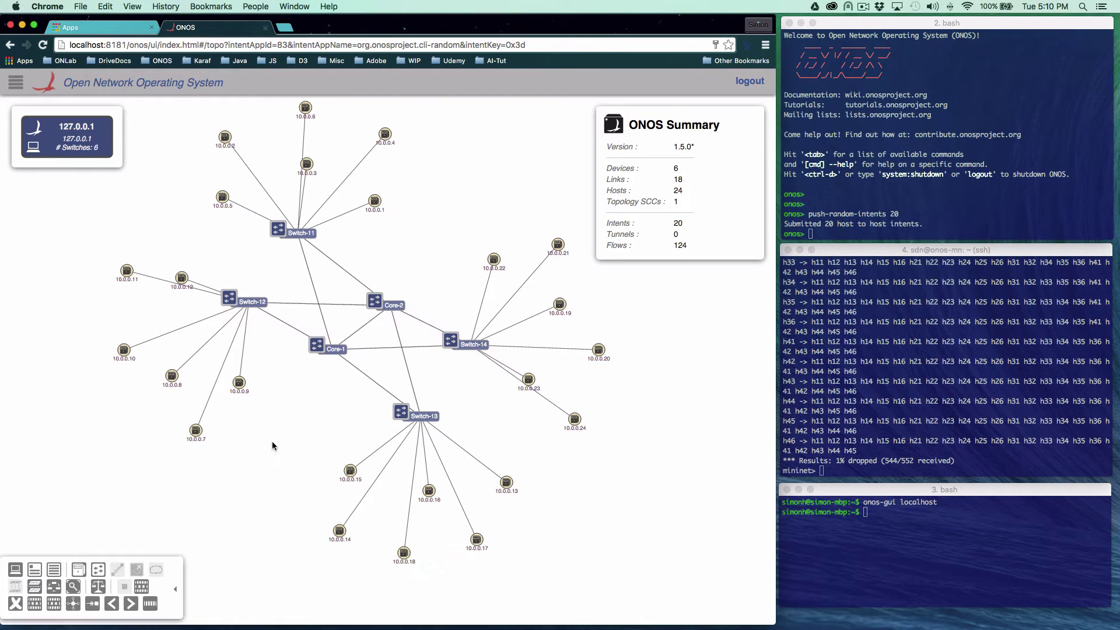
left_click(35, 604)
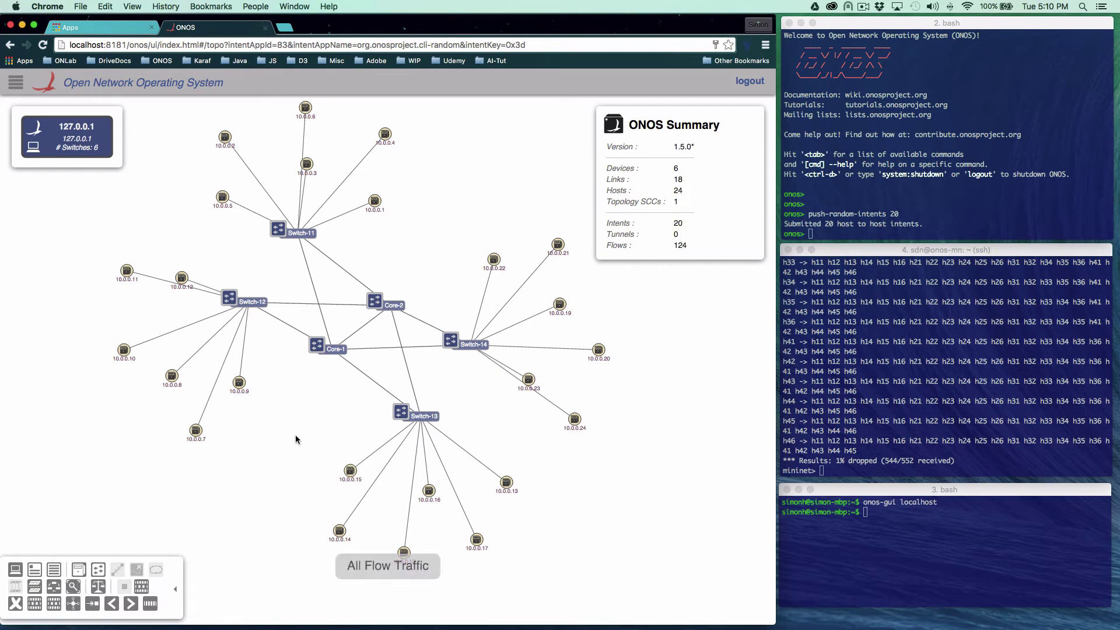
Step: Run pingall in the Mininet terminal to ping between all hosts
left_click(908, 373)
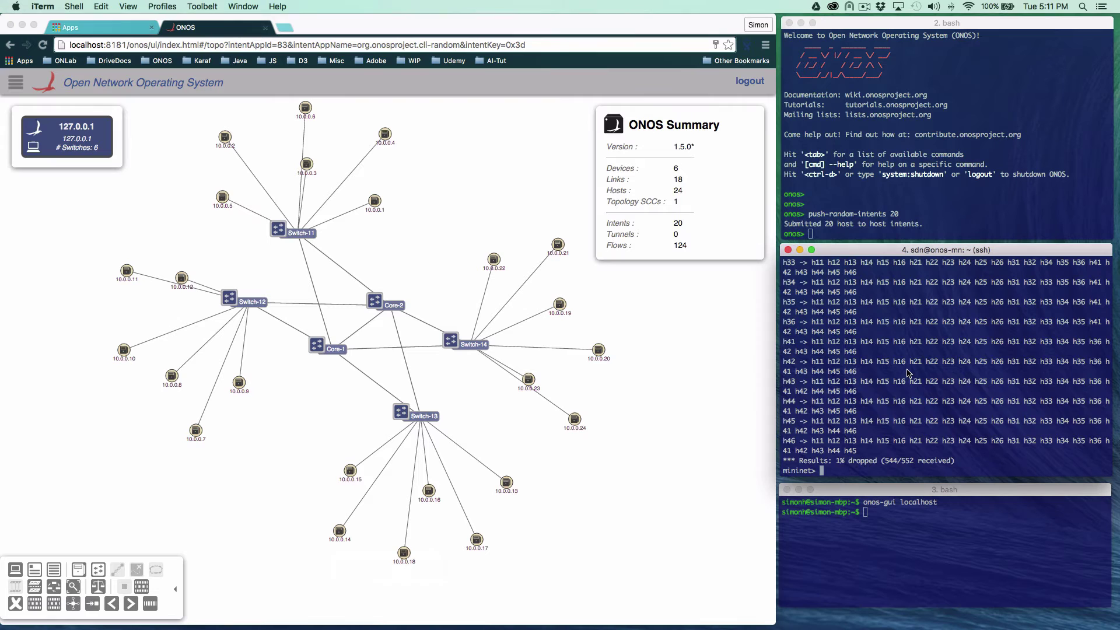
key("Return")
key("Return")
key("Return")
type("\\pingal")
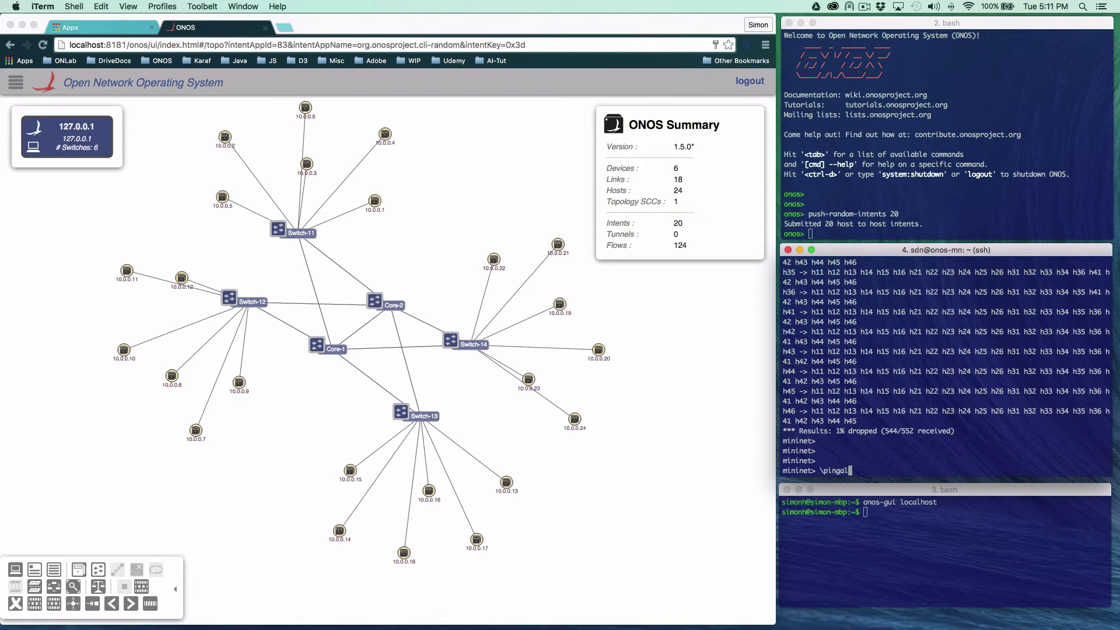
key("BackSpace")
key("BackSpace")
key("BackSpace")
key("BackSpace")
key("BackSpace")
key("BackSpace")
key("BackSpace")
type("pingall")
key("Return")
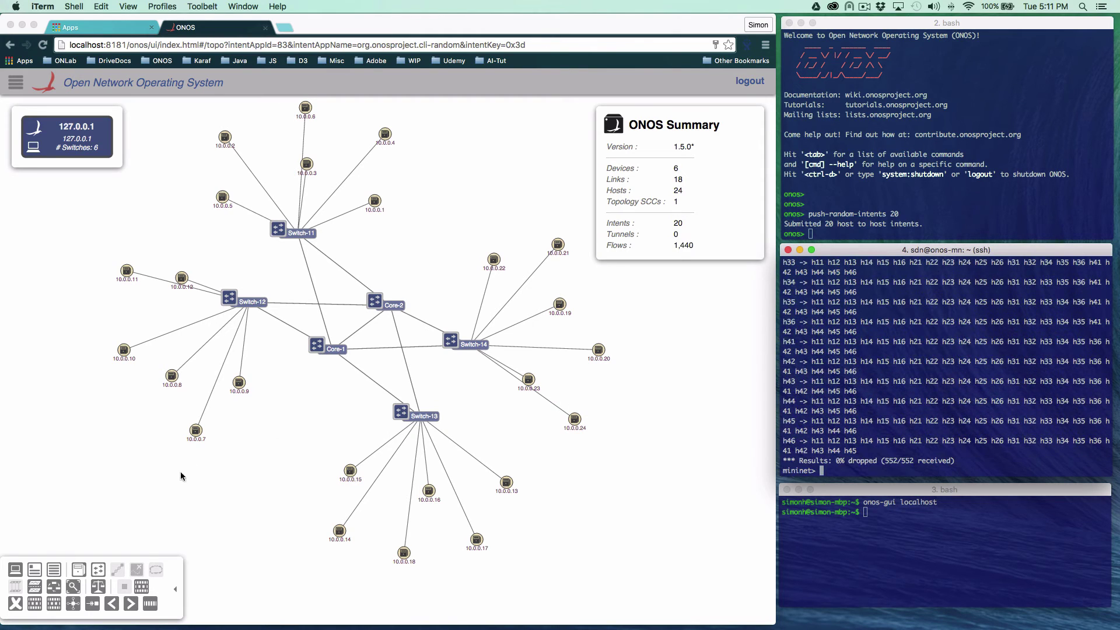
Step: Check the pingall result (0% dropped), then clear the traffic labels from the topology links
left_click(211, 479)
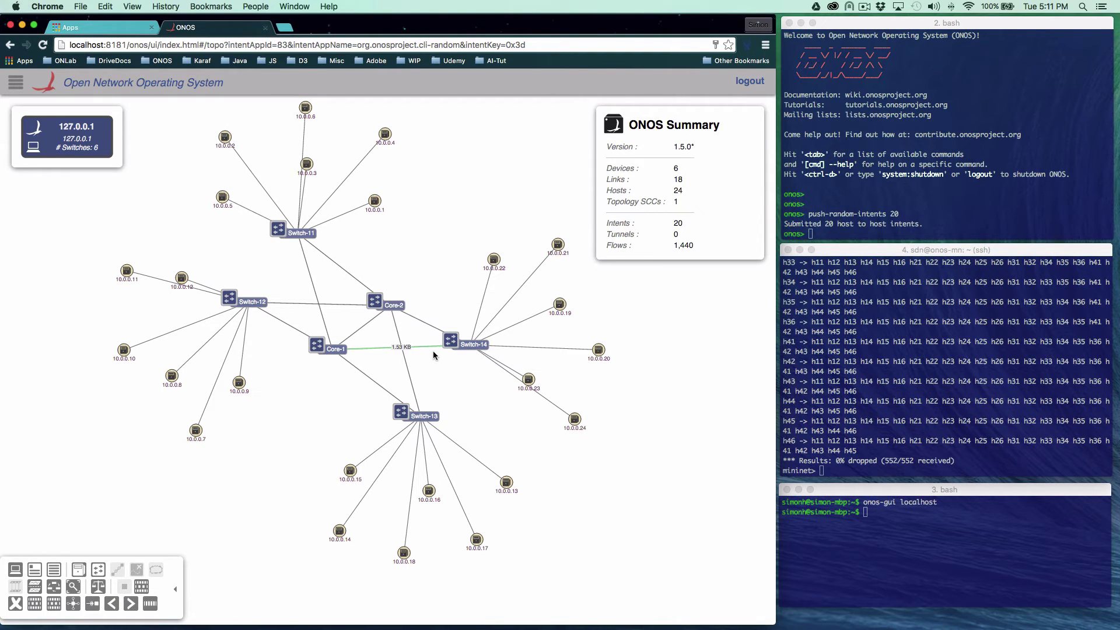
left_click(935, 382)
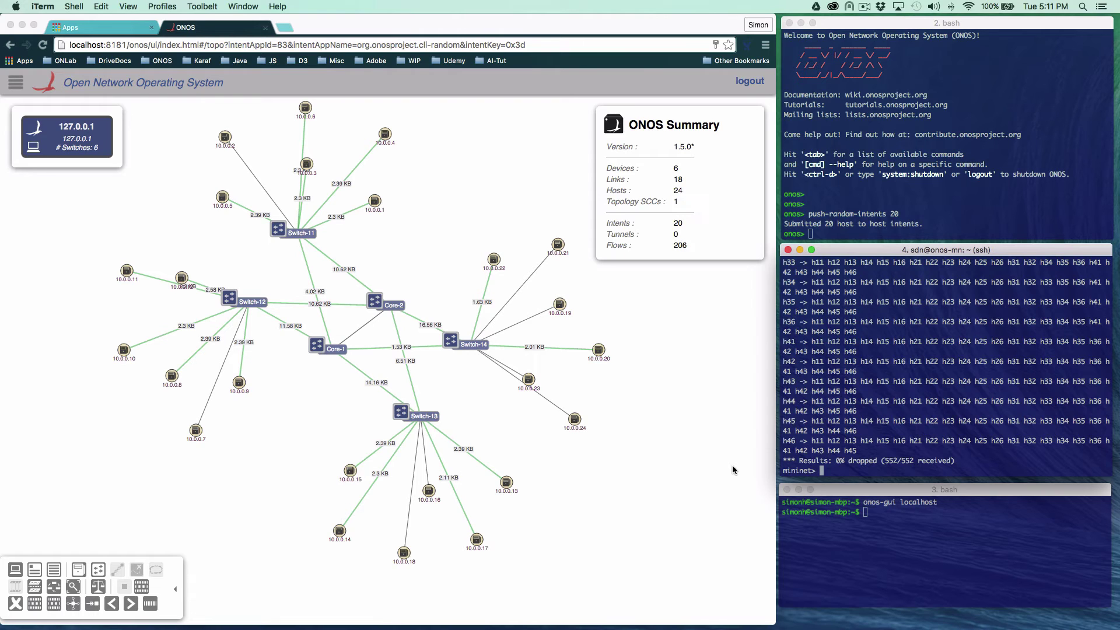
left_click(102, 522)
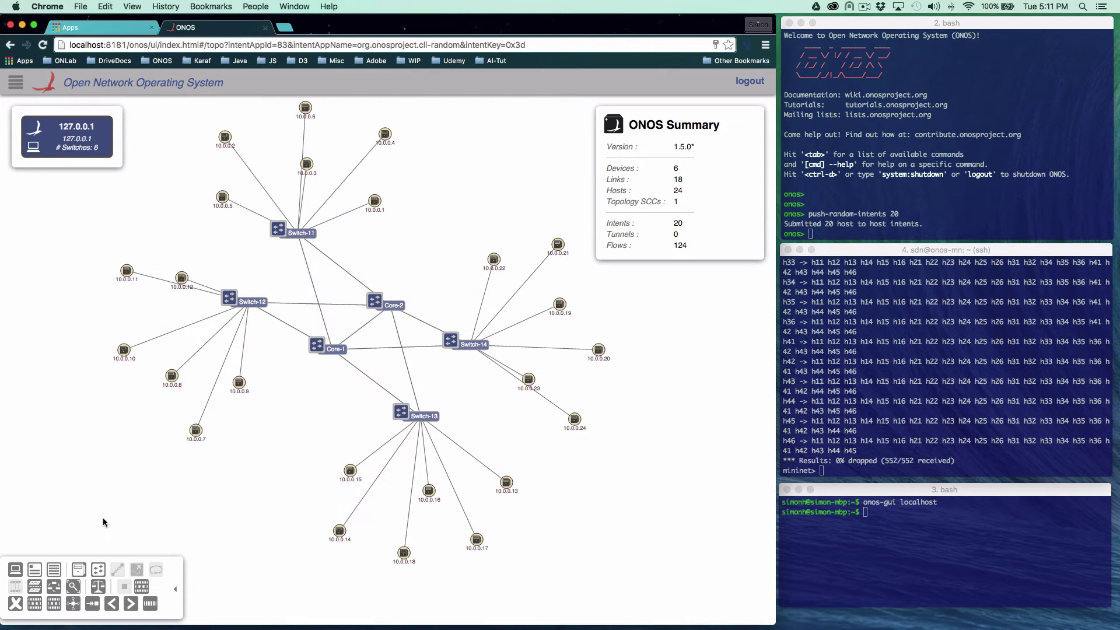
left_click(118, 571)
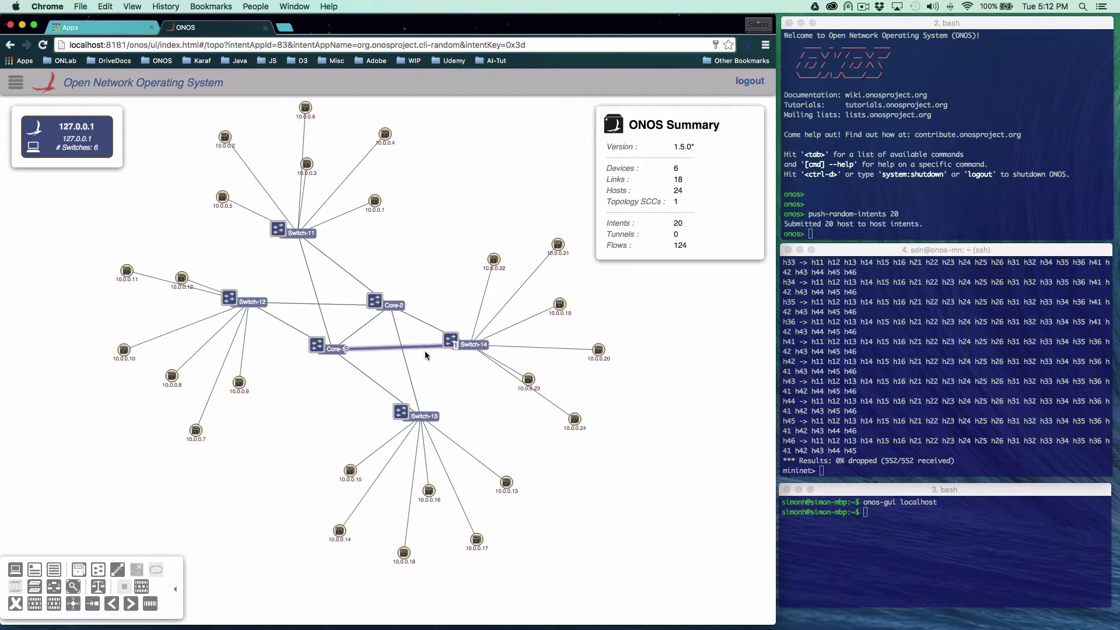
key("p")
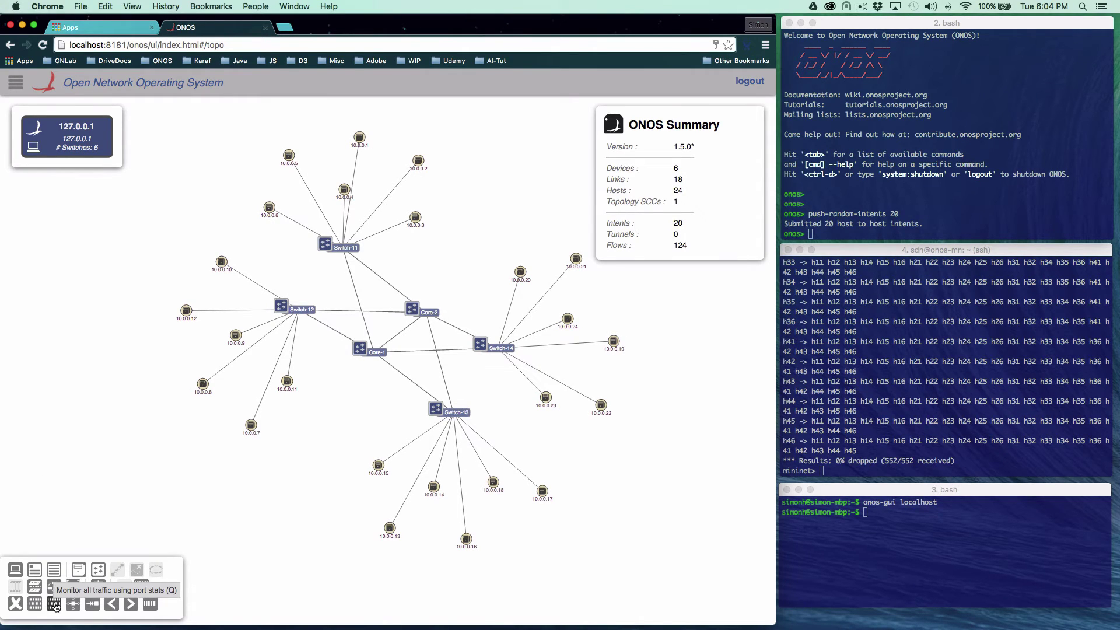
Step: Monitor all port traffic while mininet runs 'h11 ping -s 20000 h45', then watch the lit path
left_click(55, 605)
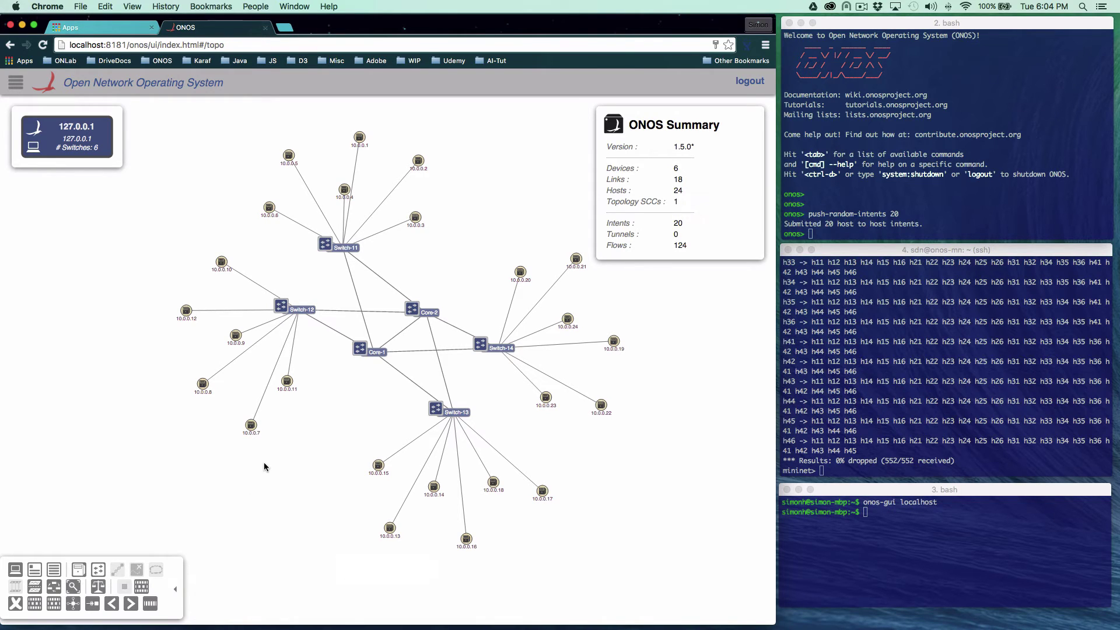
left_click(891, 391)
key("Return")
key("Return")
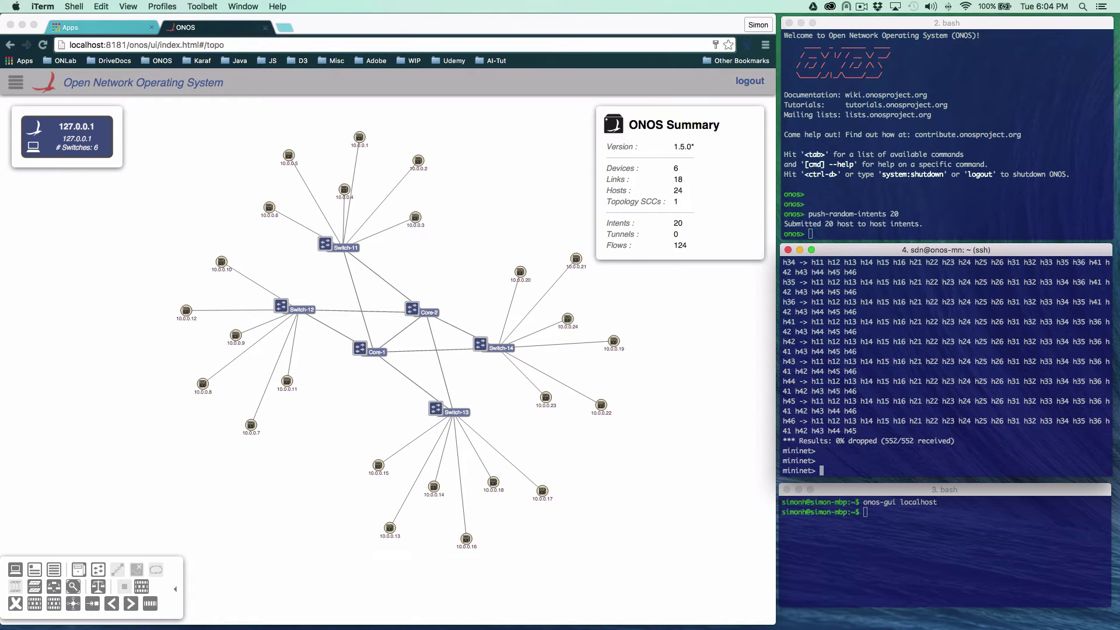
key("Return")
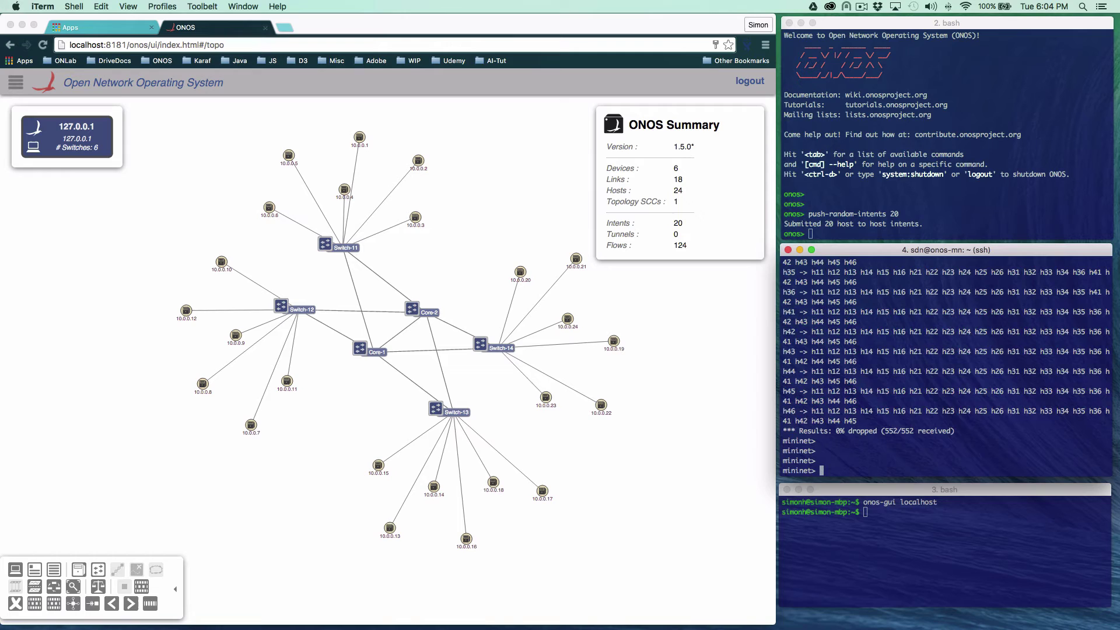
type("h11 ping -s 20000 h45")
key("Return")
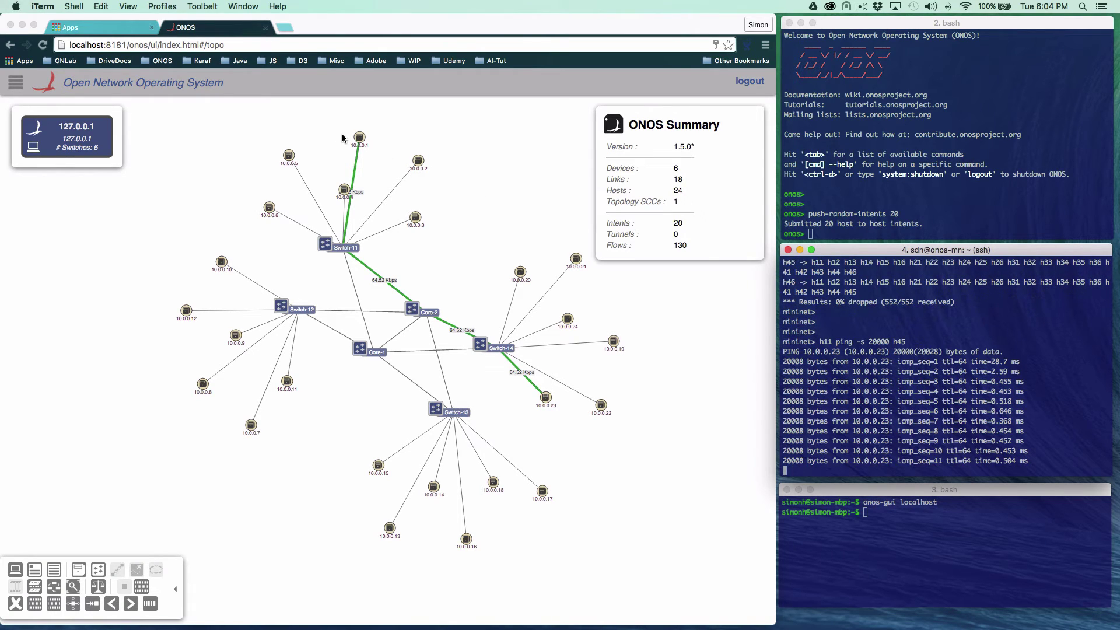
left_click(360, 138)
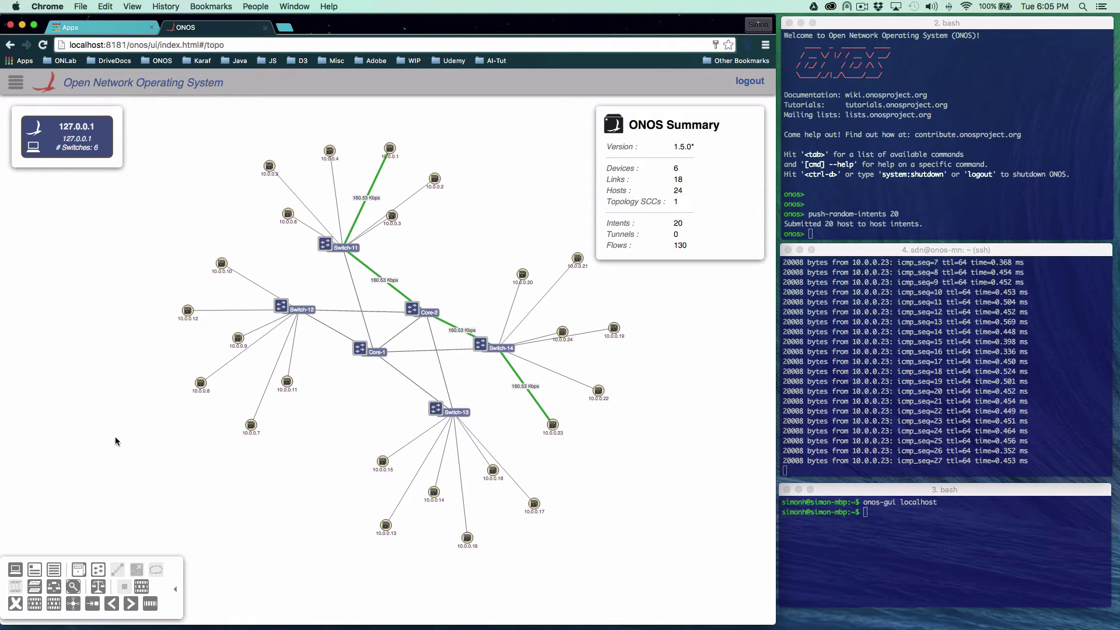
Step: Stop port traffic monitoring and show link flow counts for Core-1, Core-2 and Switch-14
left_click(15, 603)
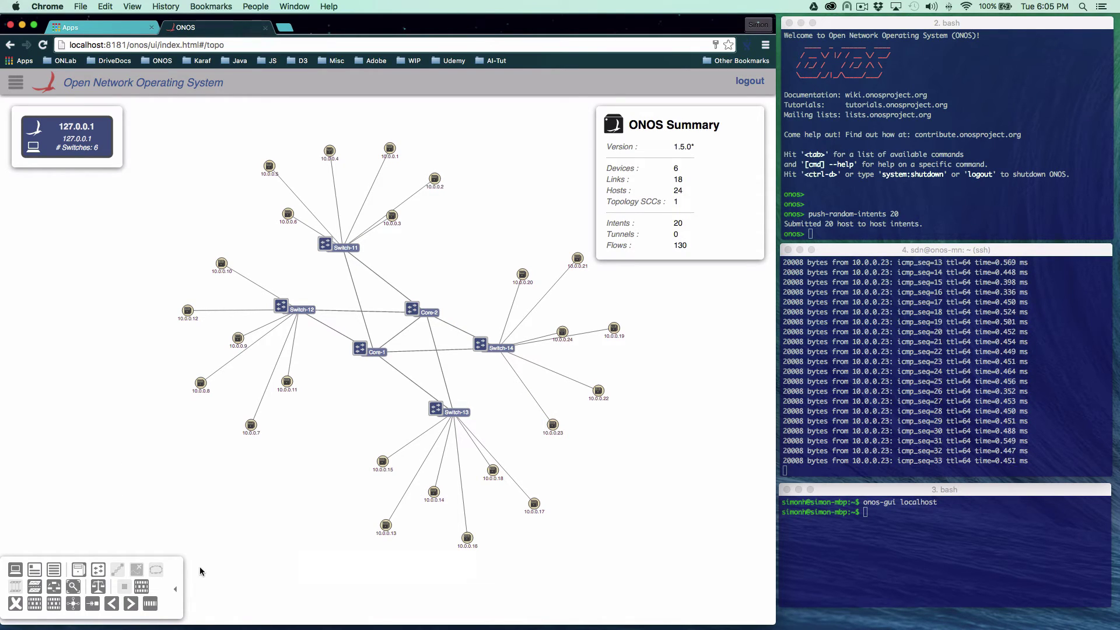
left_click(75, 607)
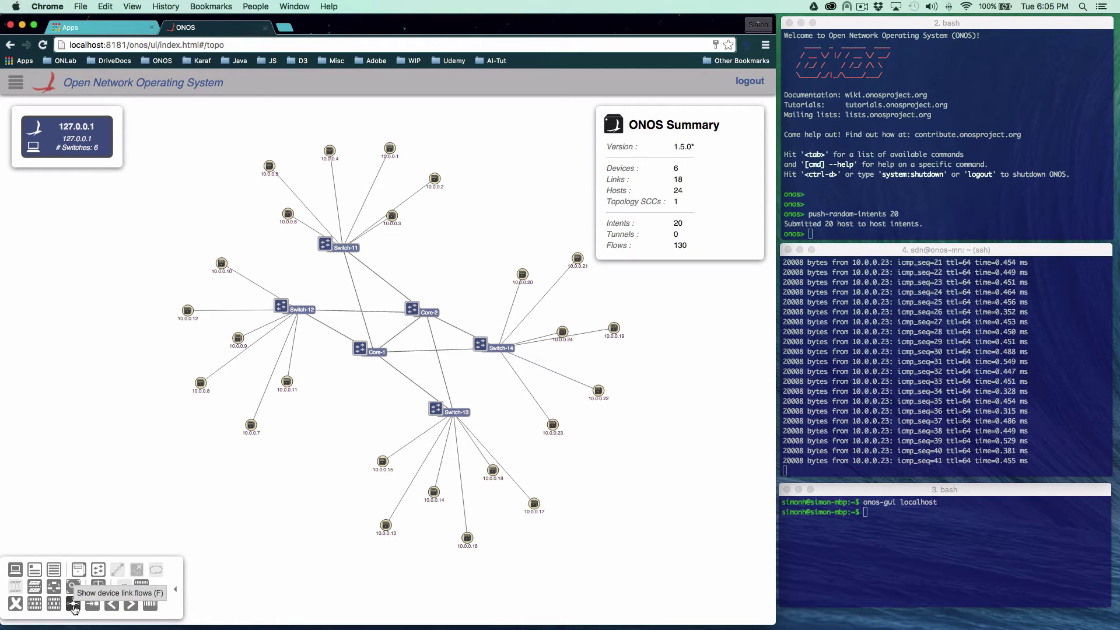
left_click(362, 351)
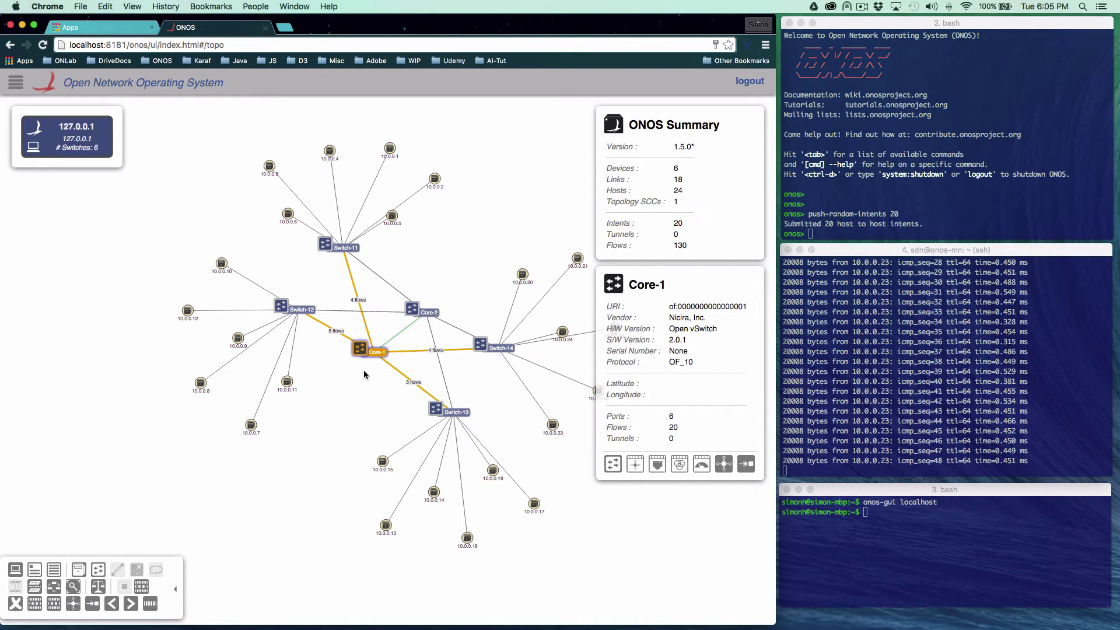
left_click(413, 312, "shift")
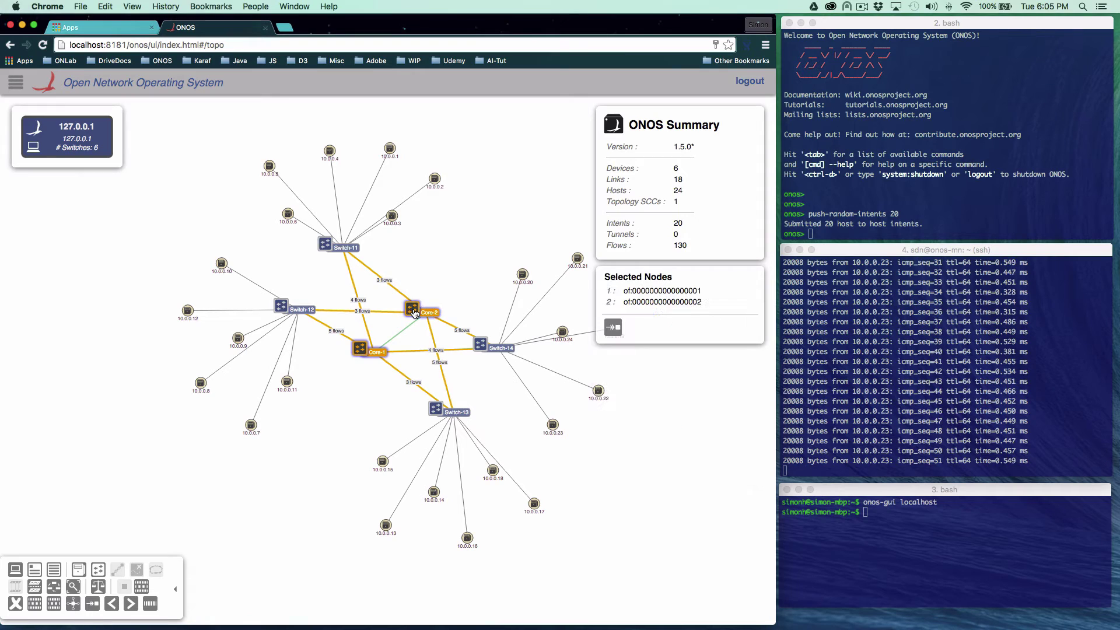
left_click(480, 345, "shift")
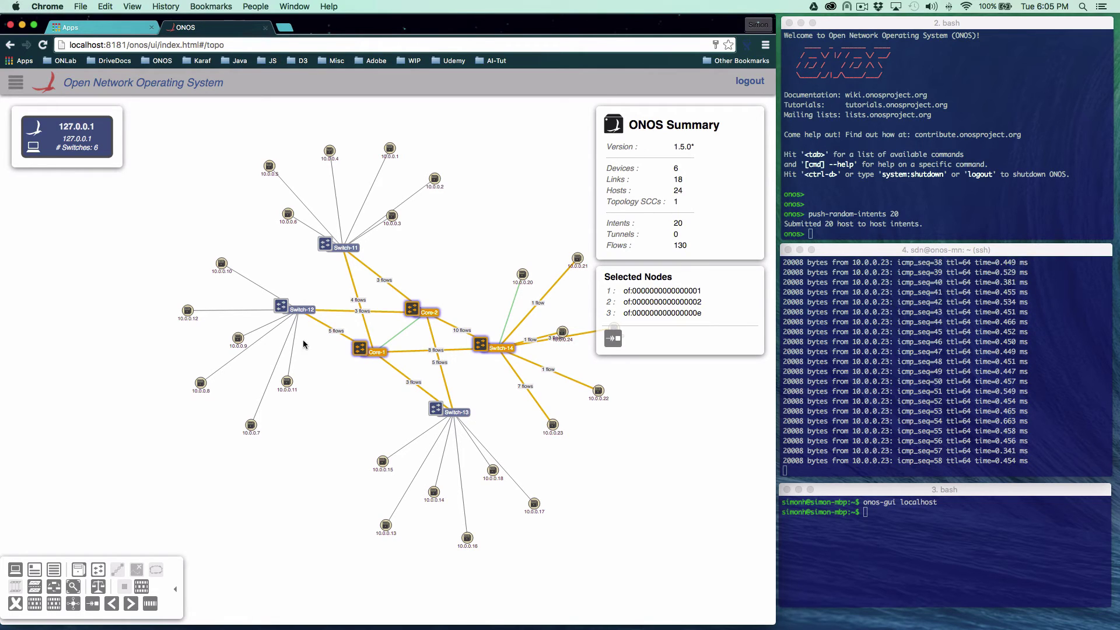
mouse_move(284, 315)
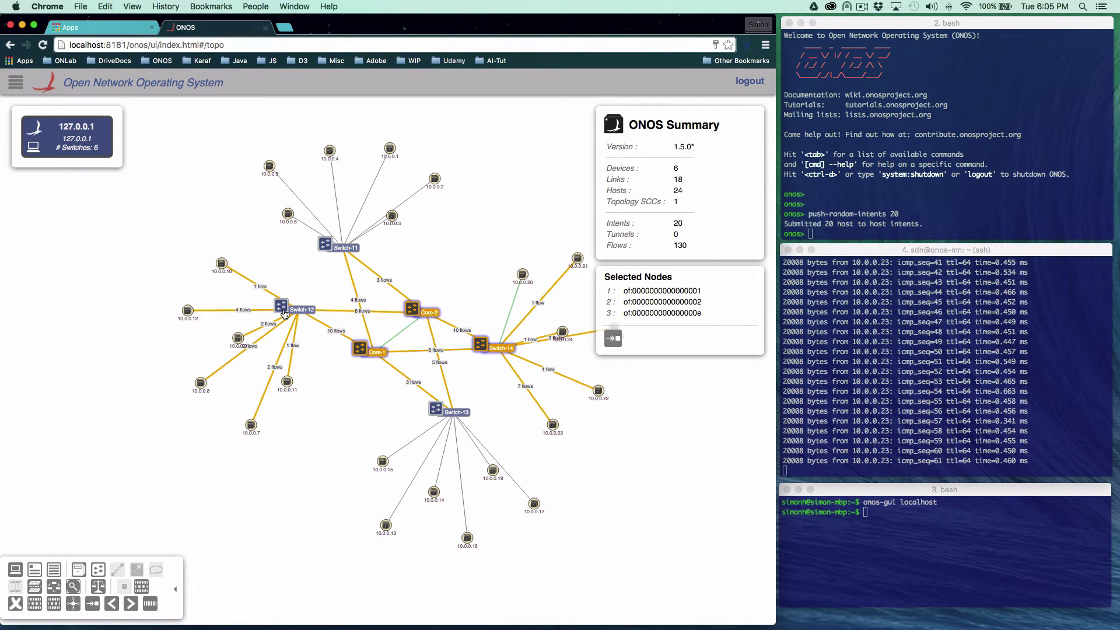
mouse_move(326, 248)
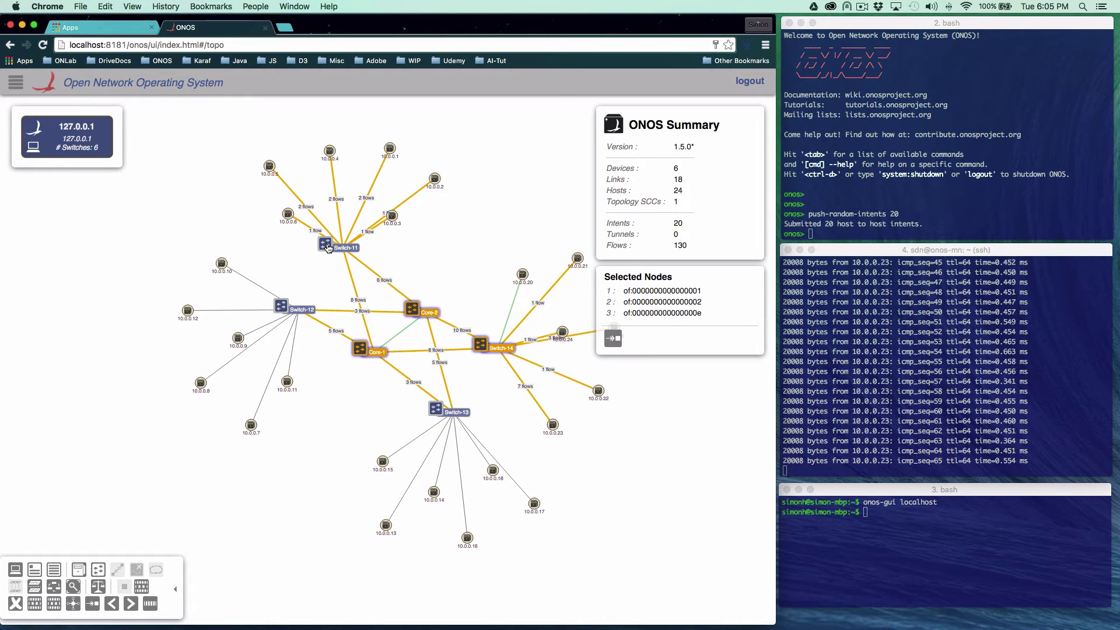
left_click(342, 415)
Step: Show link flows for Core-1 and then Core-2, then clear the flow highlighting with Esc
left_click(417, 312)
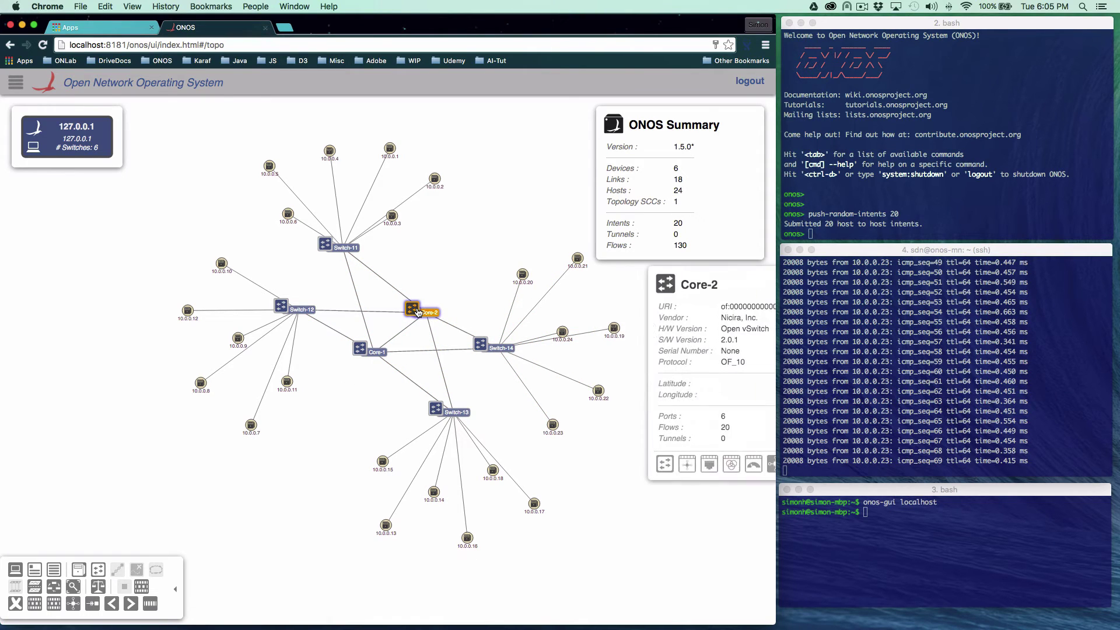
left_click(355, 353)
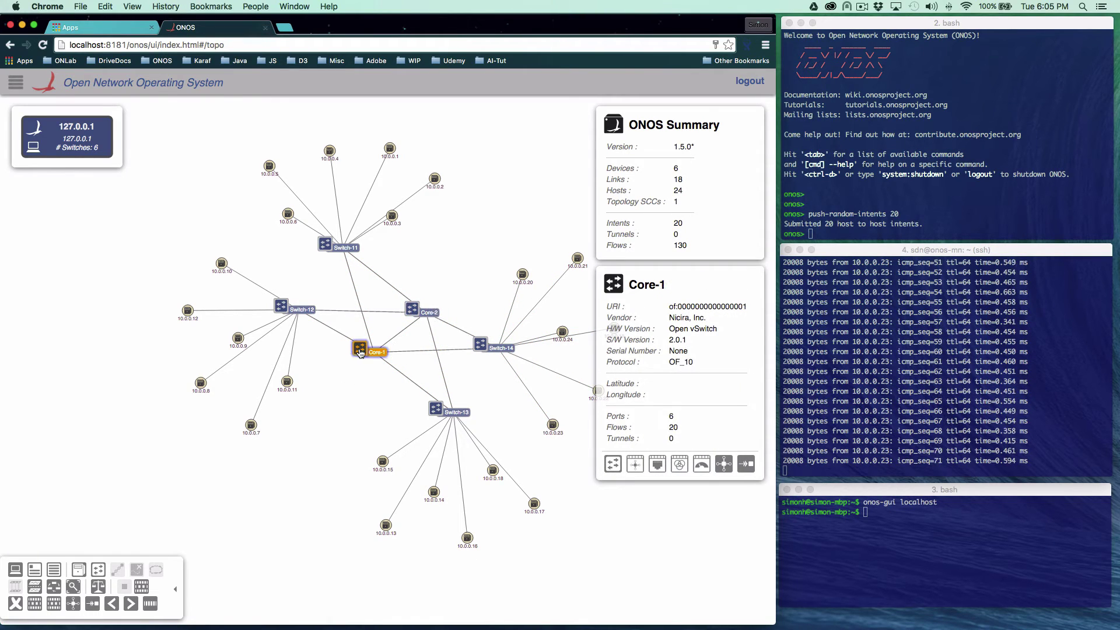
left_click(71, 604)
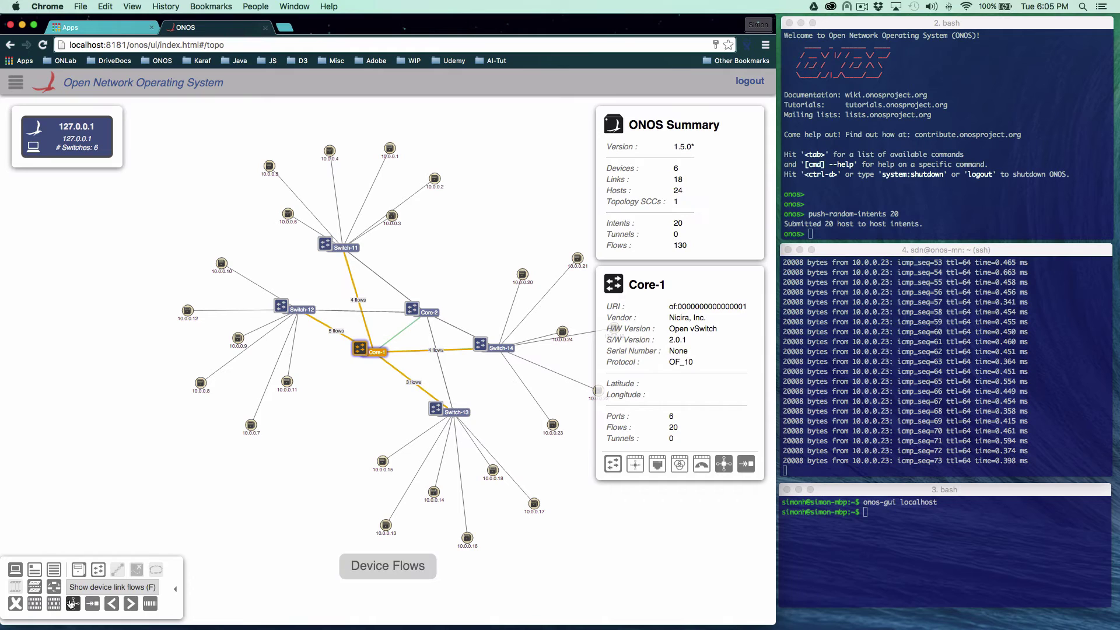
left_click(418, 313)
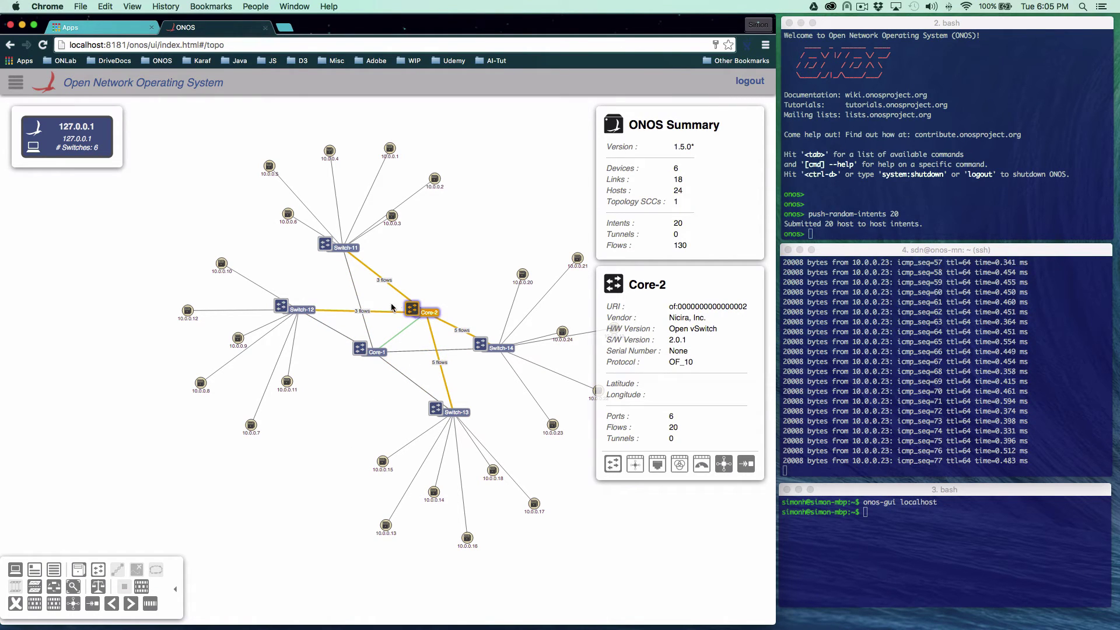
mouse_move(377, 353)
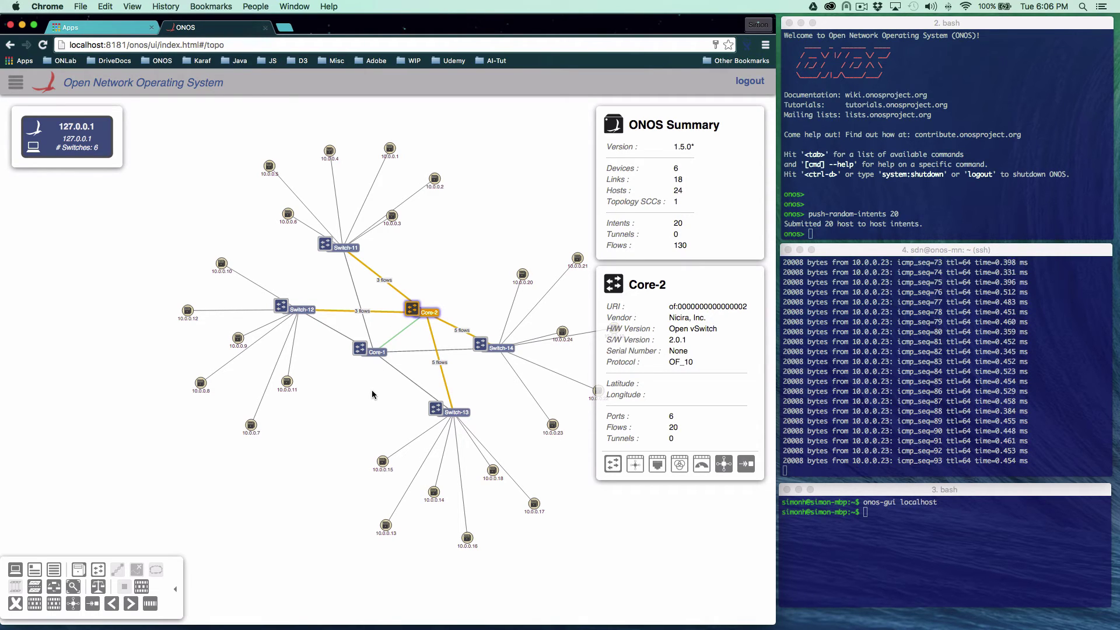
key("Escape")
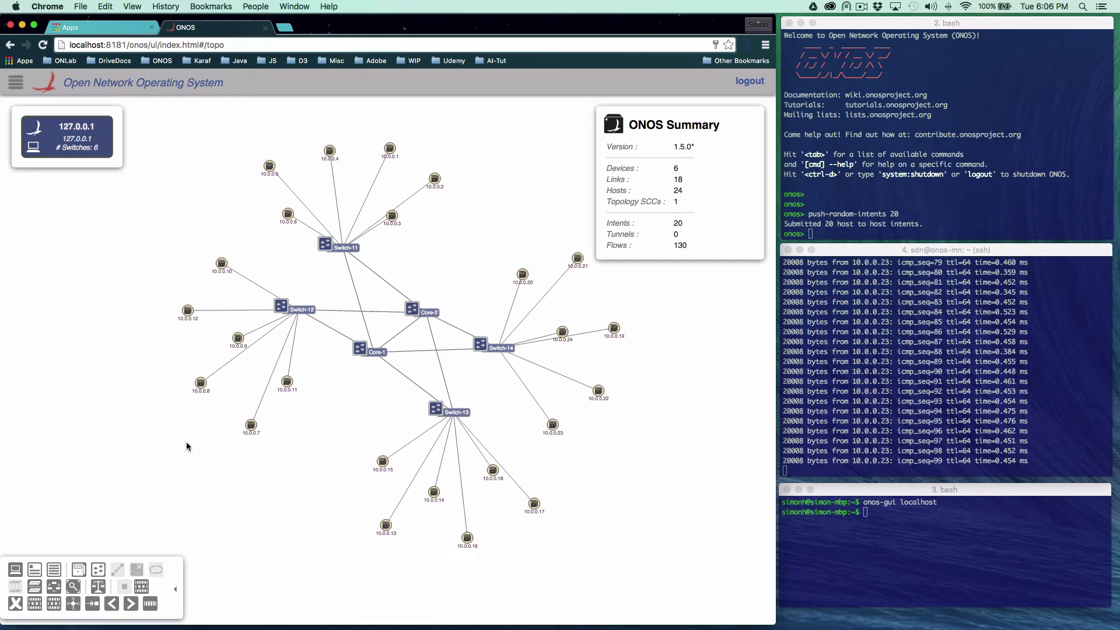
Step: Select the Core-1 switch and highlight all of its related intent paths
left_click(92, 604)
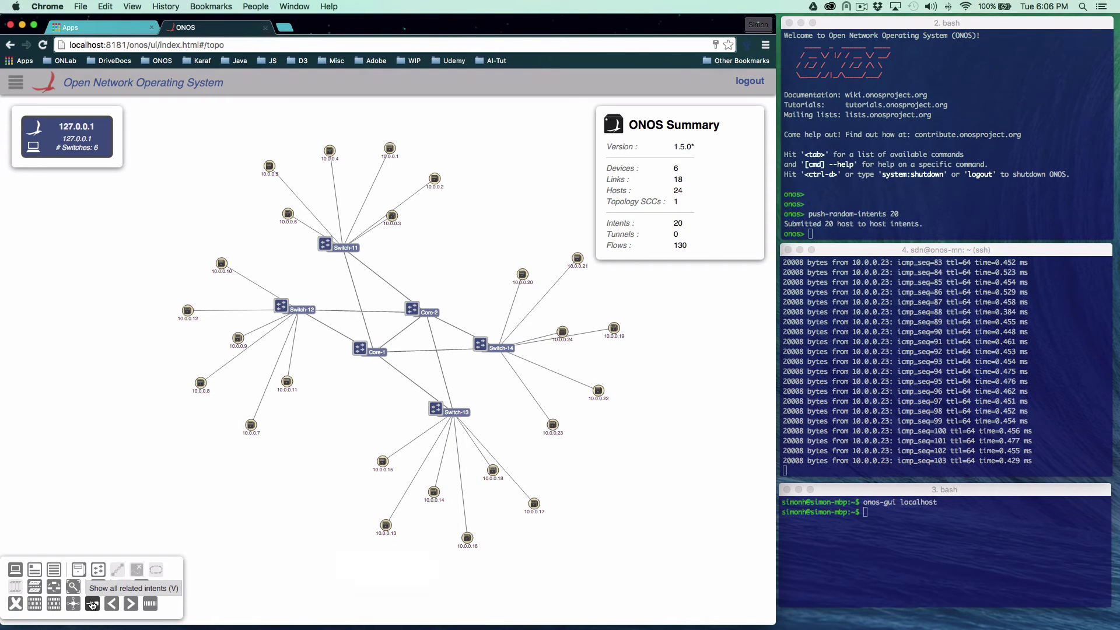
left_click(376, 355)
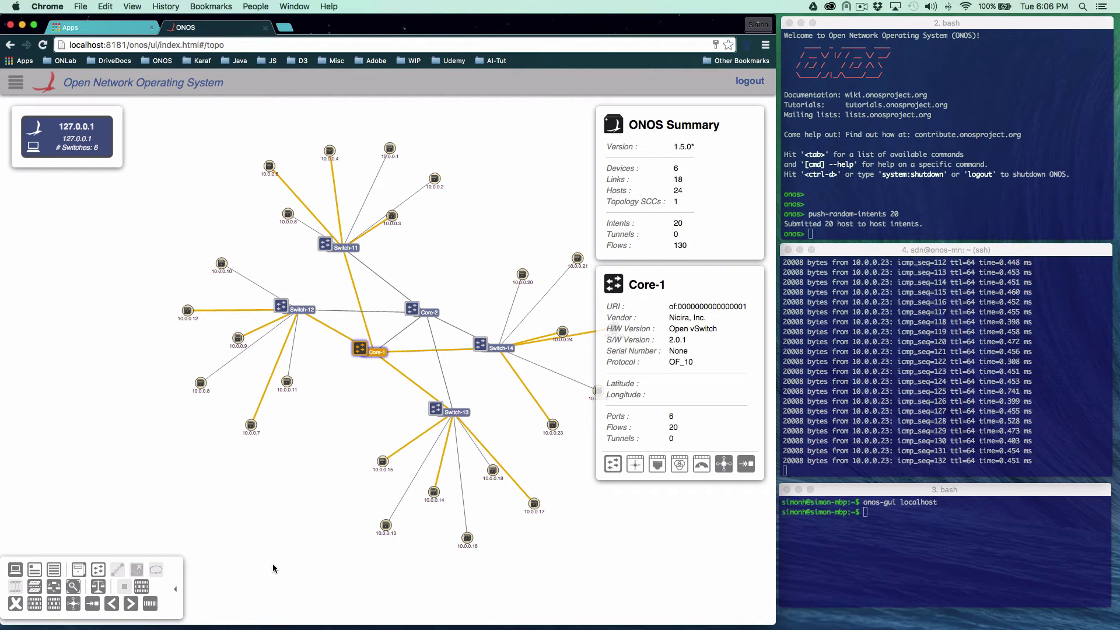
left_click_drag(331, 458, 278, 458)
left_click(286, 467)
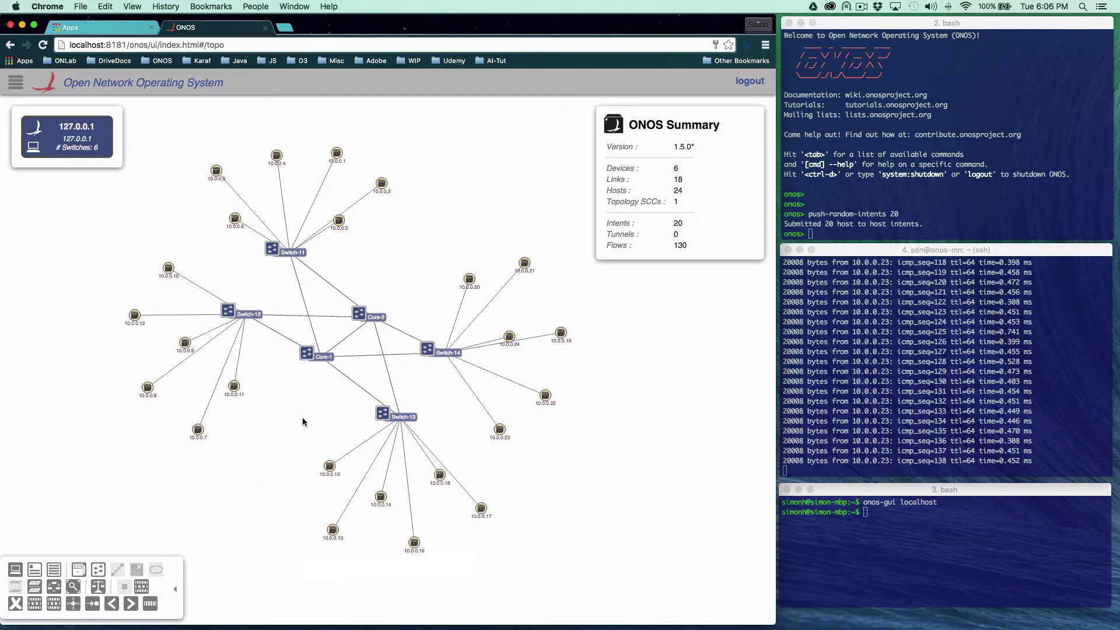
left_click(310, 356)
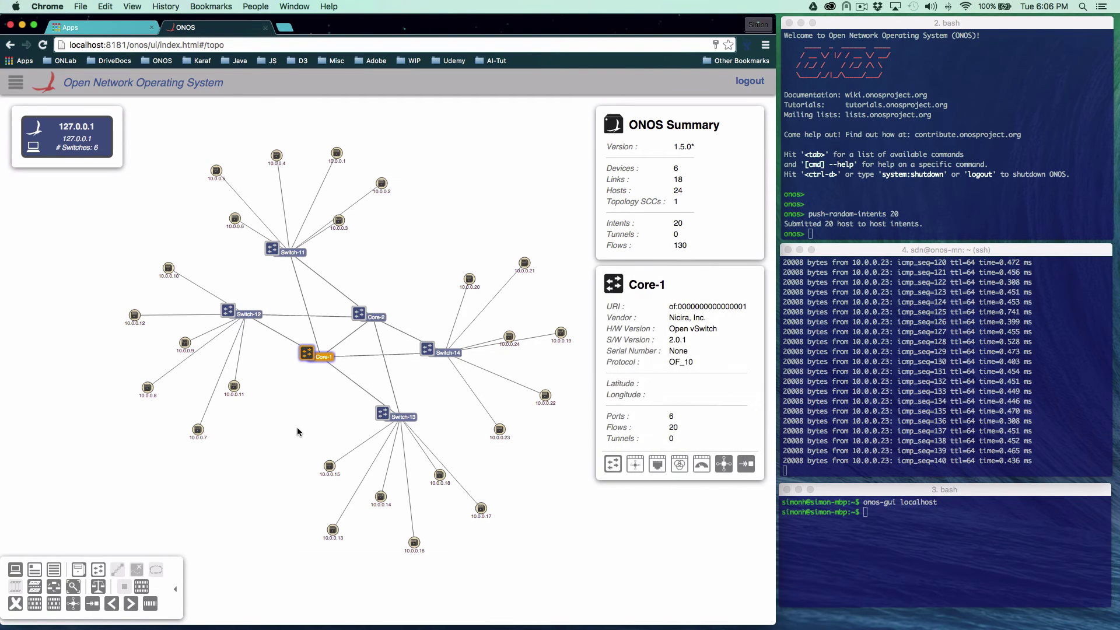
left_click(92, 604)
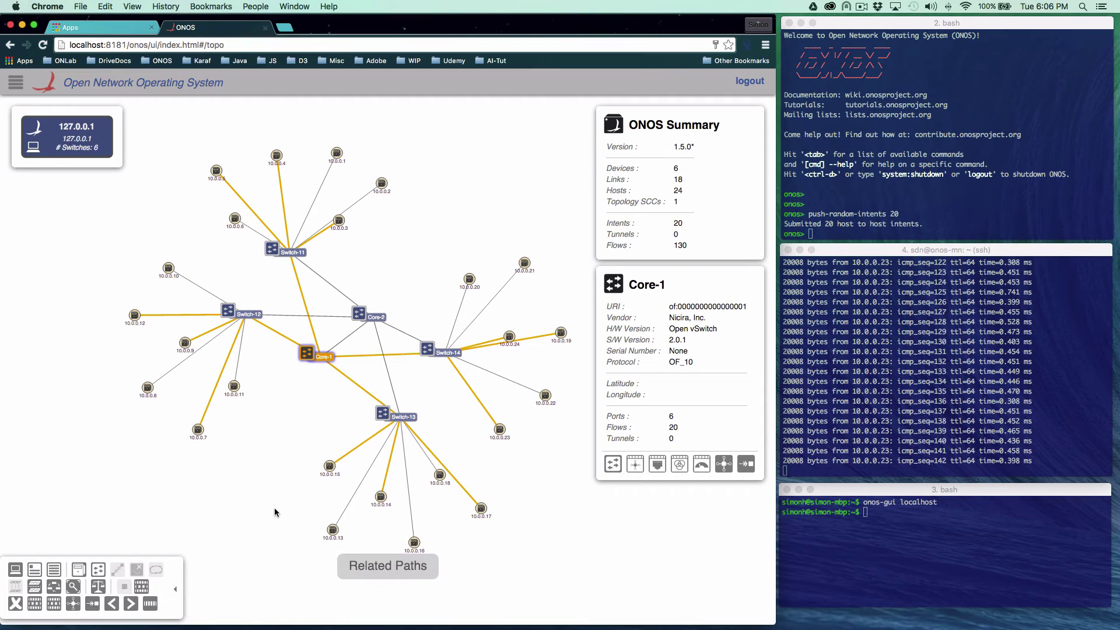
Step: Cycle through five Core-1 related intents, show live traffic on the Core-1–Switch-13–10.0.0.14 path, then cancel
key("Right")
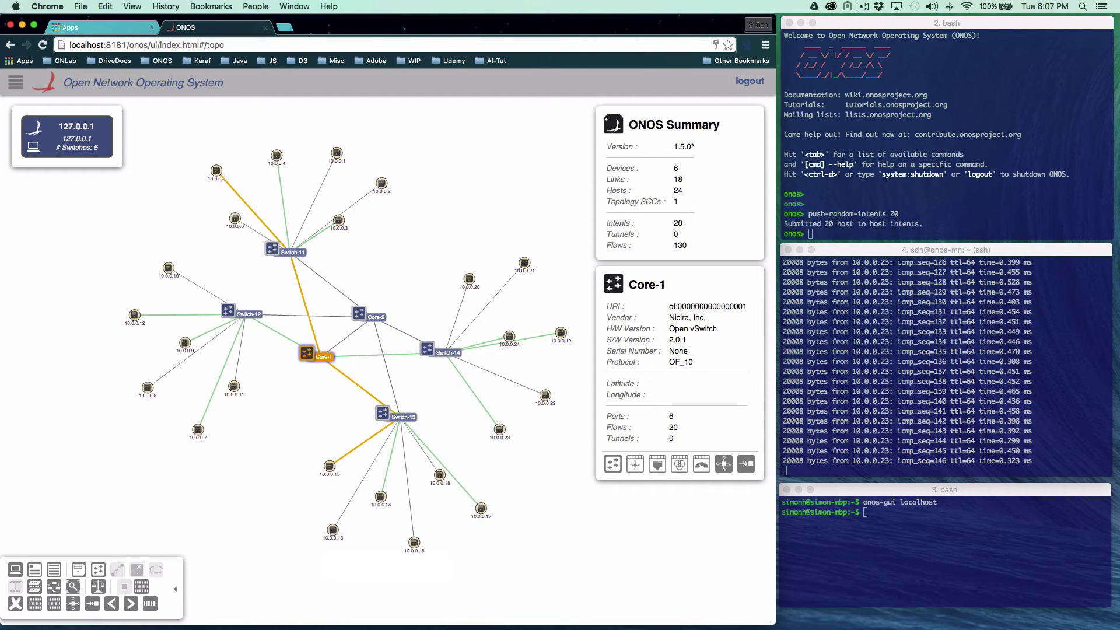
key("Right")
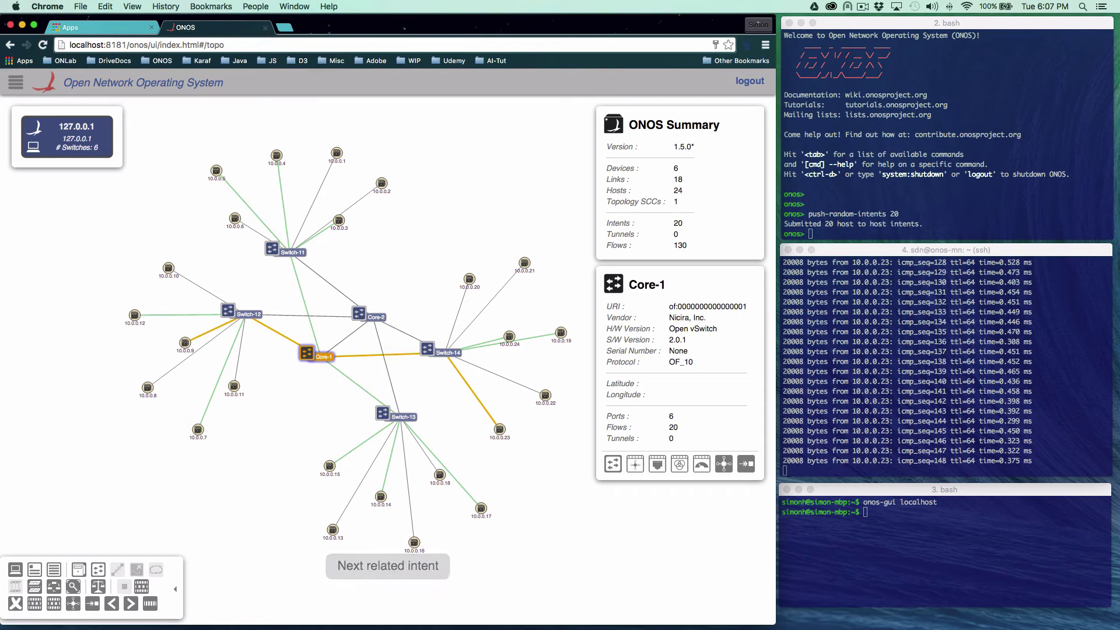
key("Right")
key("Right")
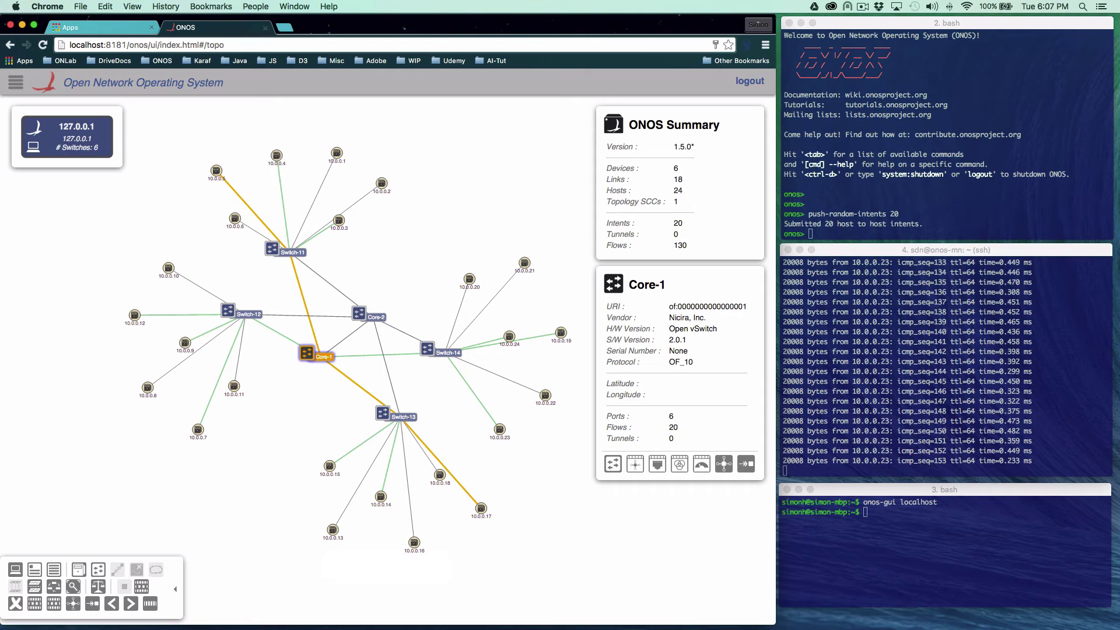
key("Right")
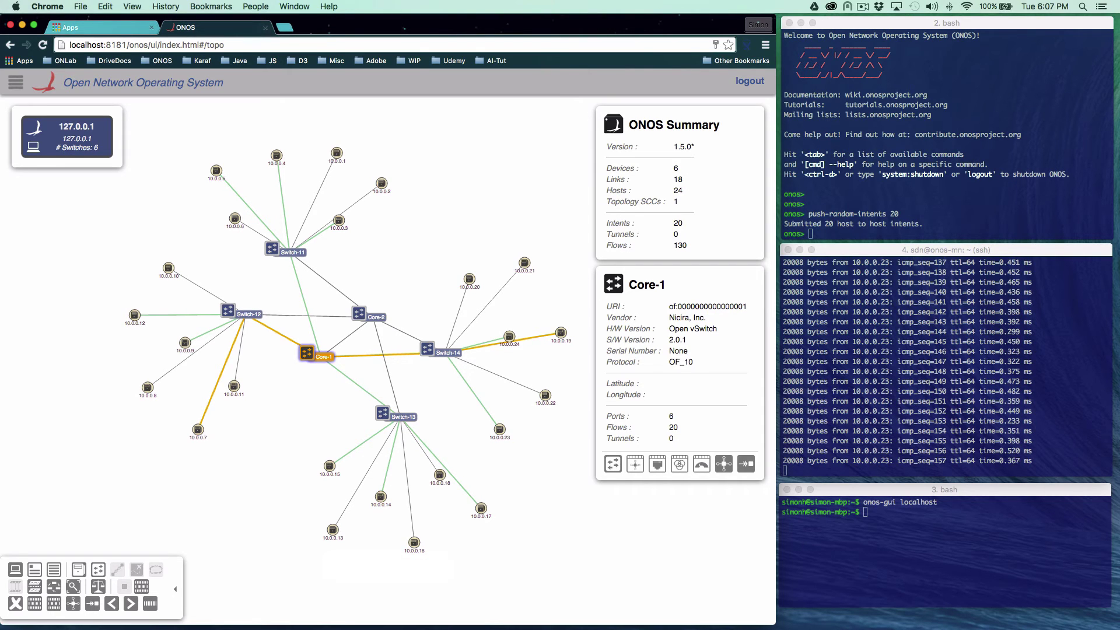
key("Right")
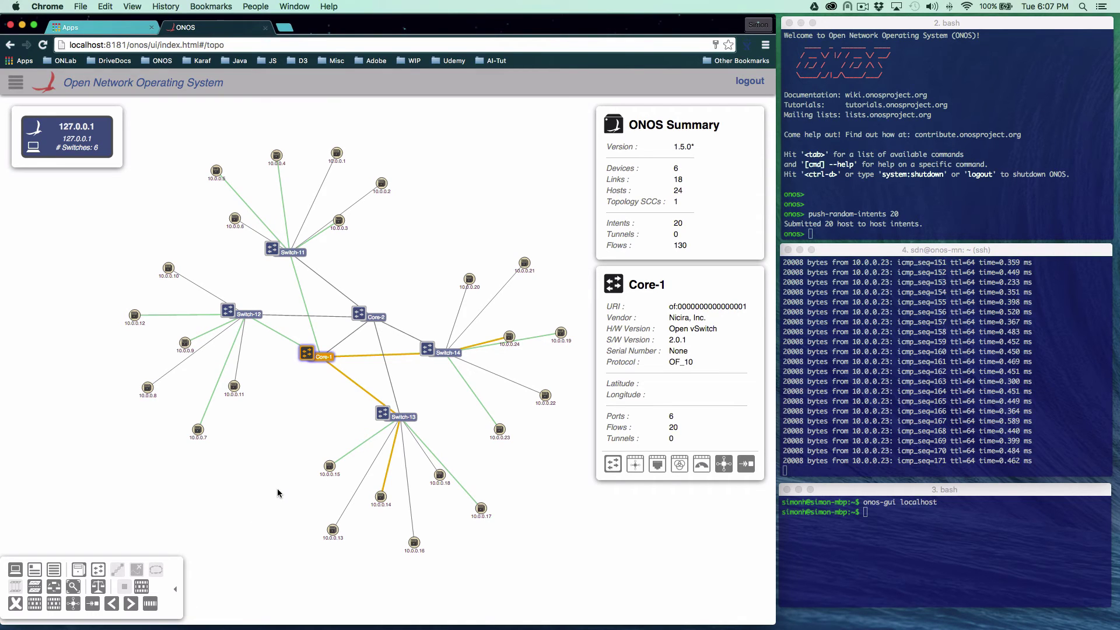
key("w")
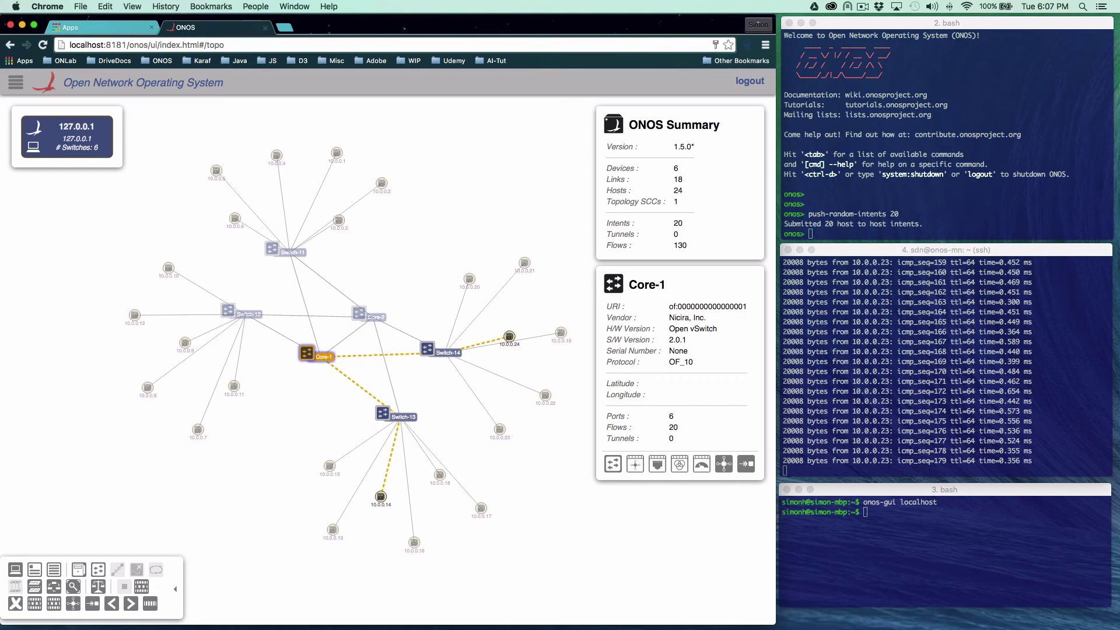
key("Escape")
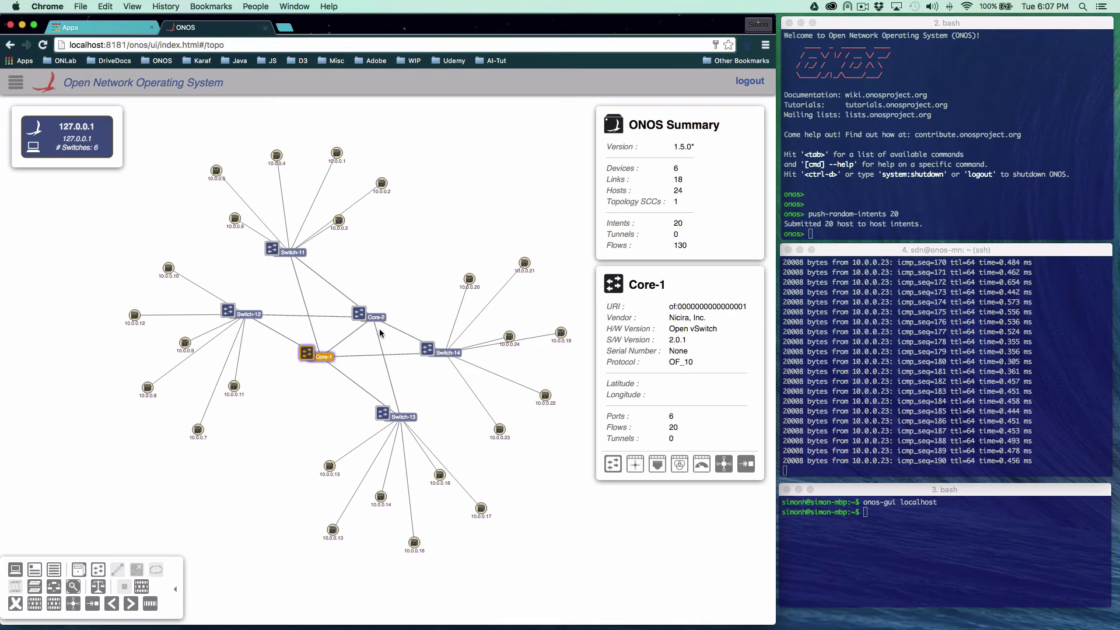
Step: Select Core-2, show its related traffic and one intent's path traffic, then cancel and deselect
left_click(359, 315)
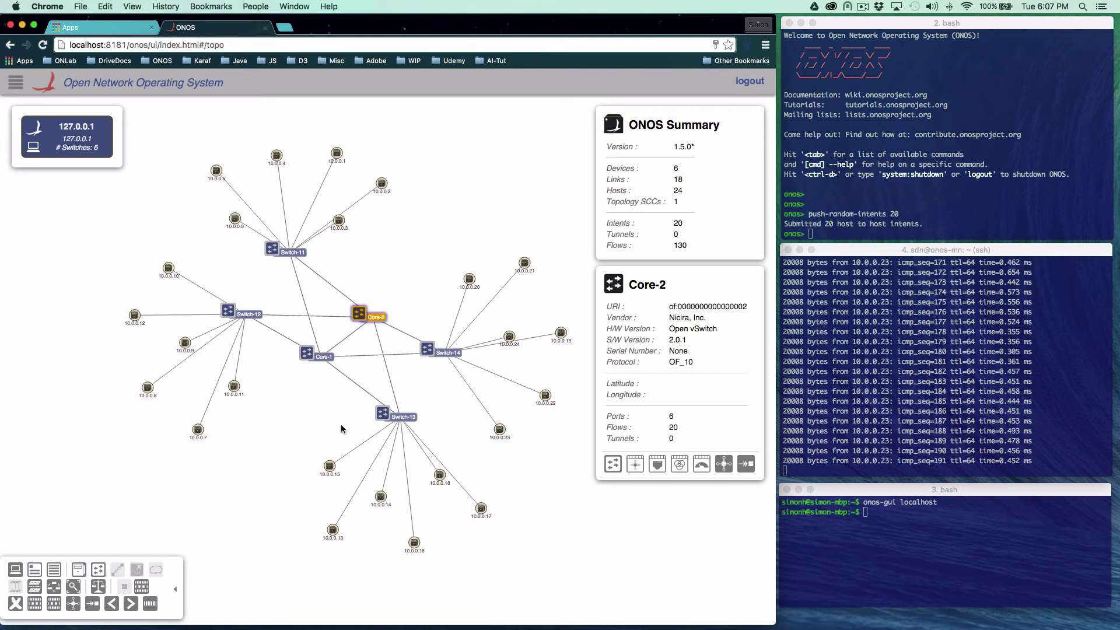
left_click(745, 465)
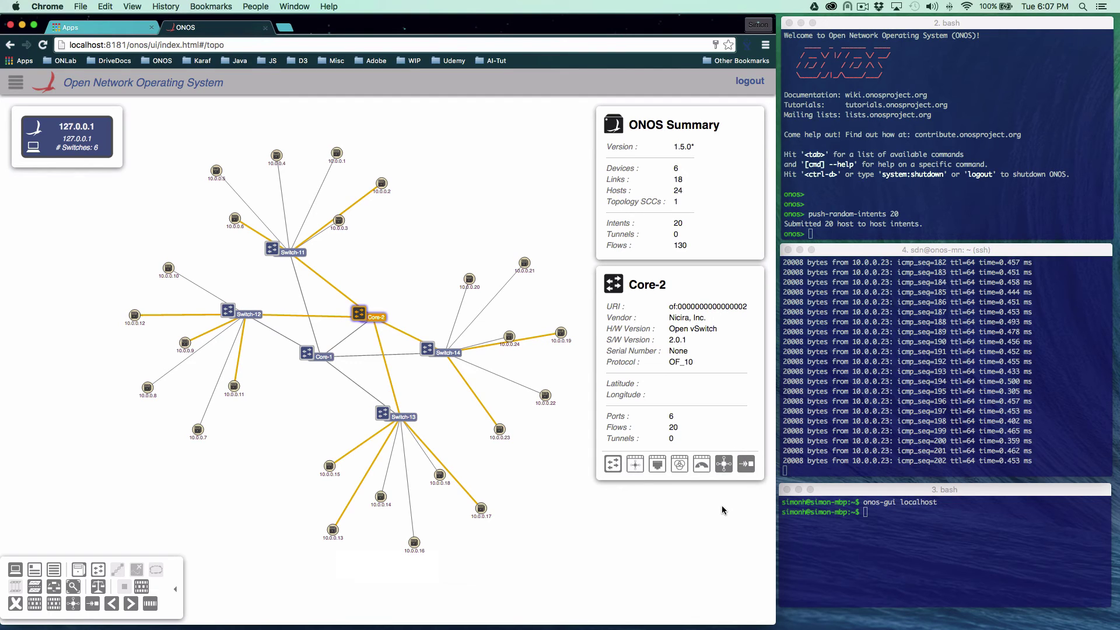
key("Right")
key("Right")
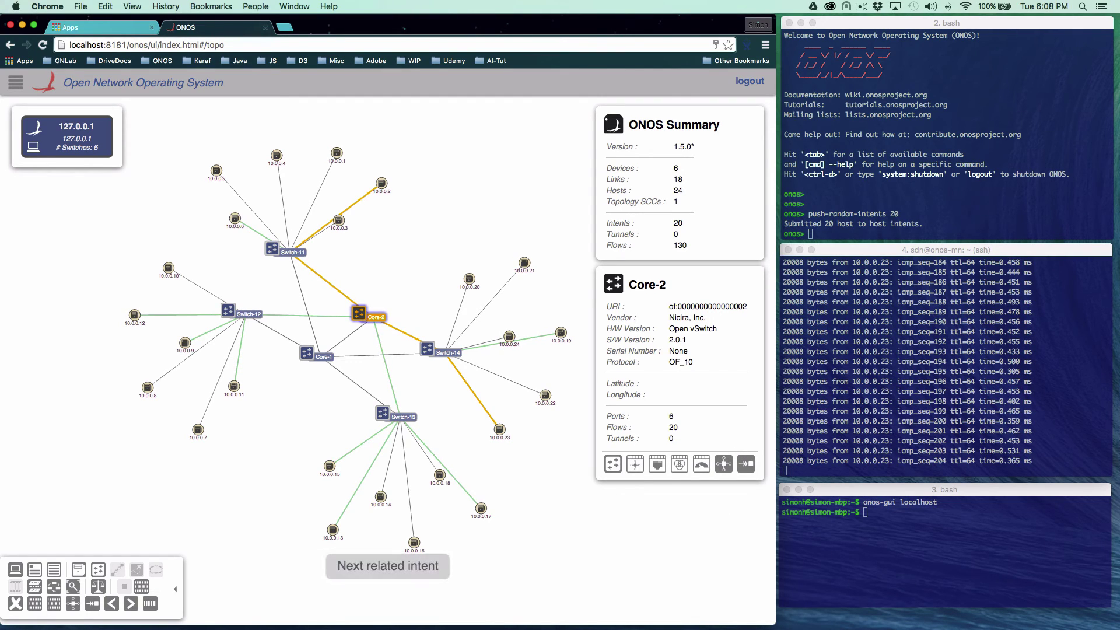
key("w")
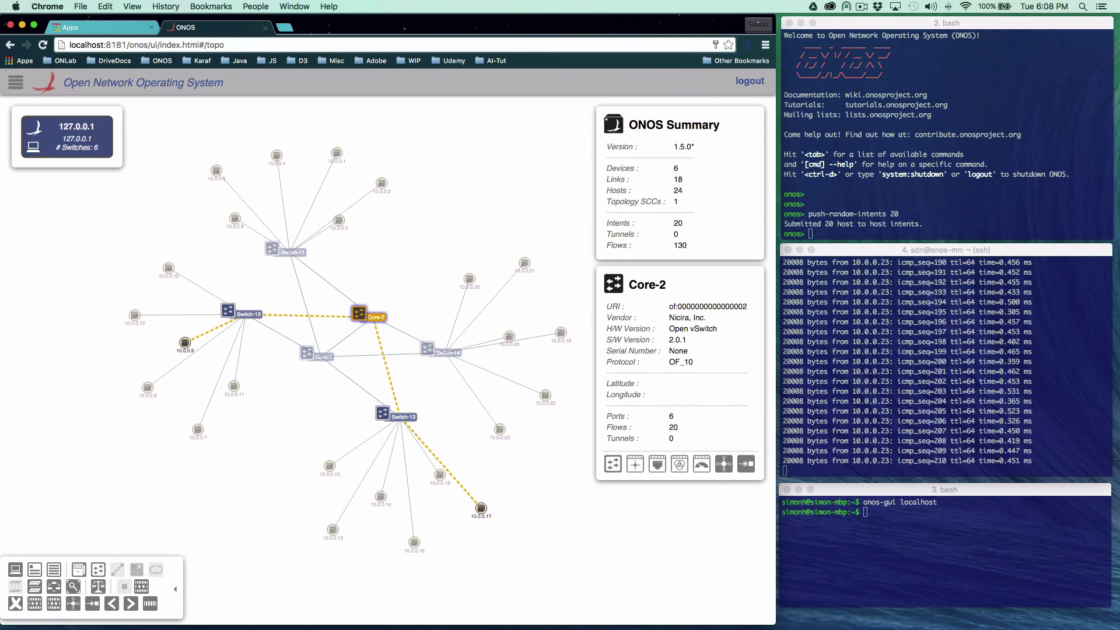
key("Escape")
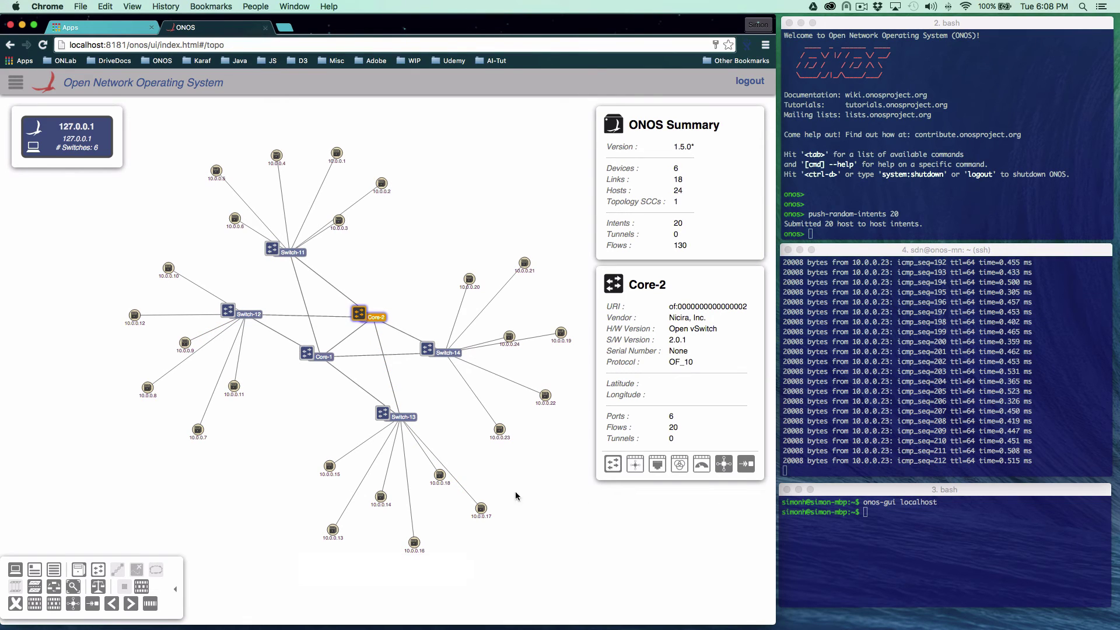
left_click(331, 412)
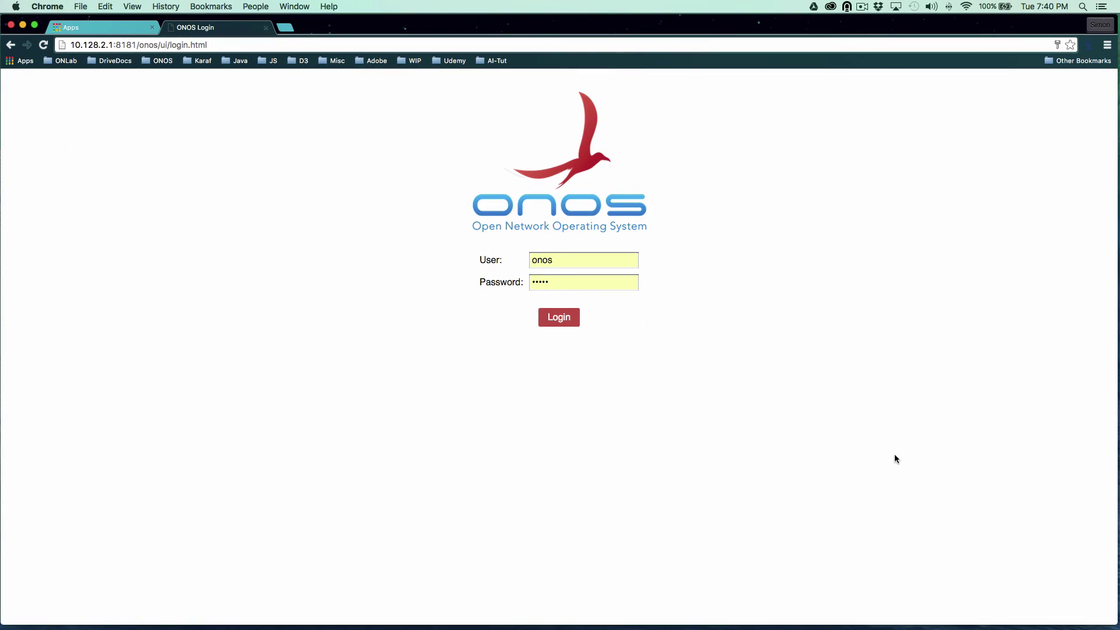
Step: Log in to the 10.128.2.1 controller with the prefilled credentials
left_click(552, 325)
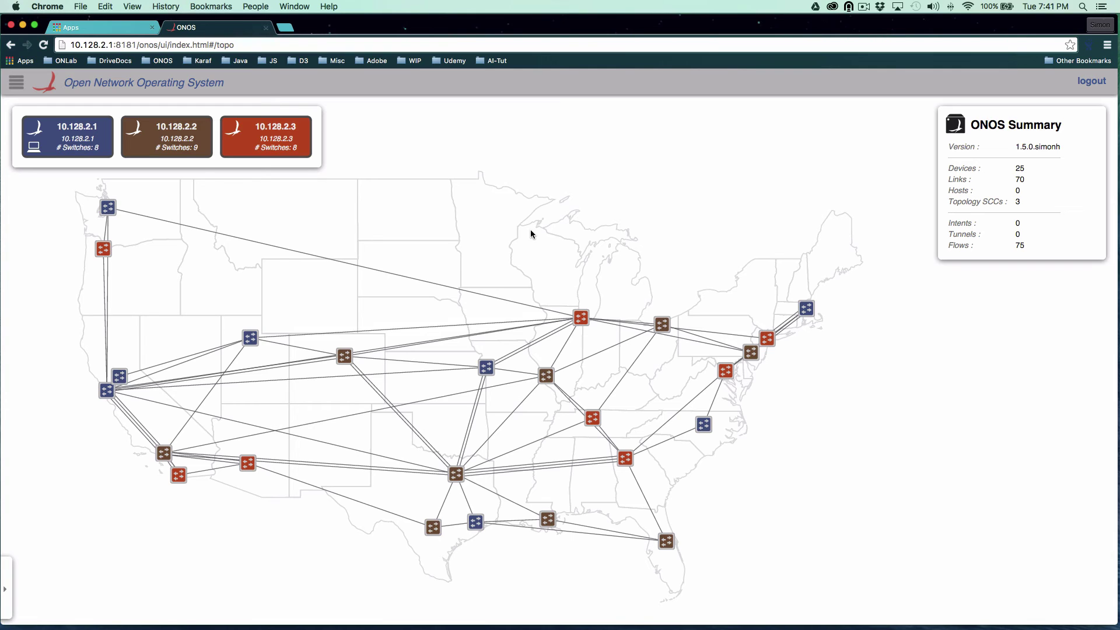
Step: Show friendly switch labels like STTL, CHCG and DLLS, then toggle the US map off and on
key("l")
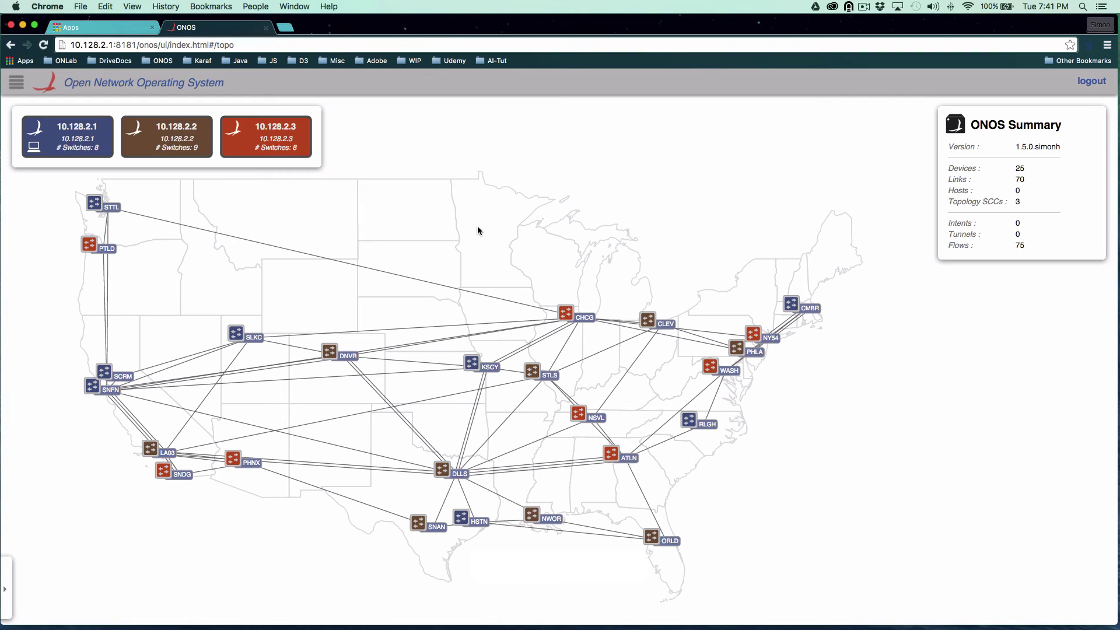
key("b")
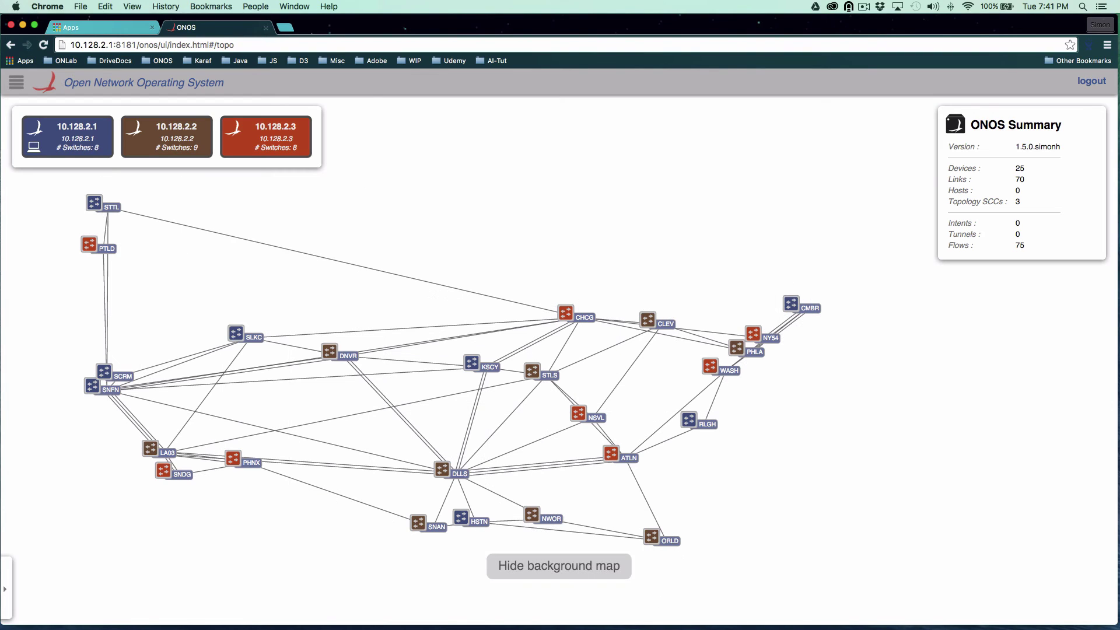
key("b")
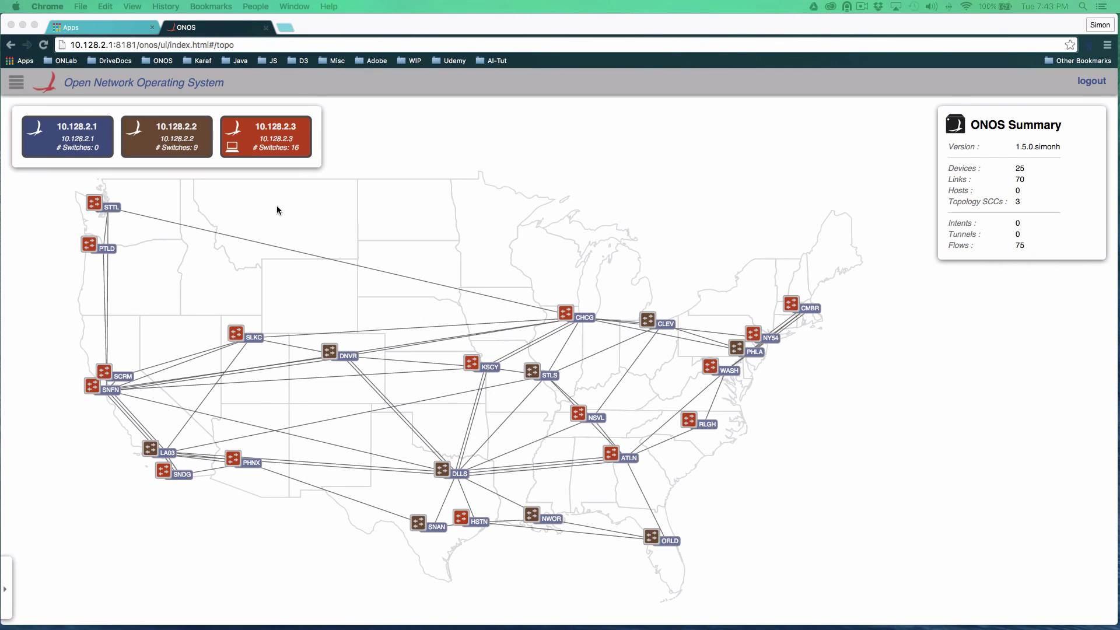
Step: Equalize master roles so instances hold 8, 9 and 8 switches
left_click(5, 589)
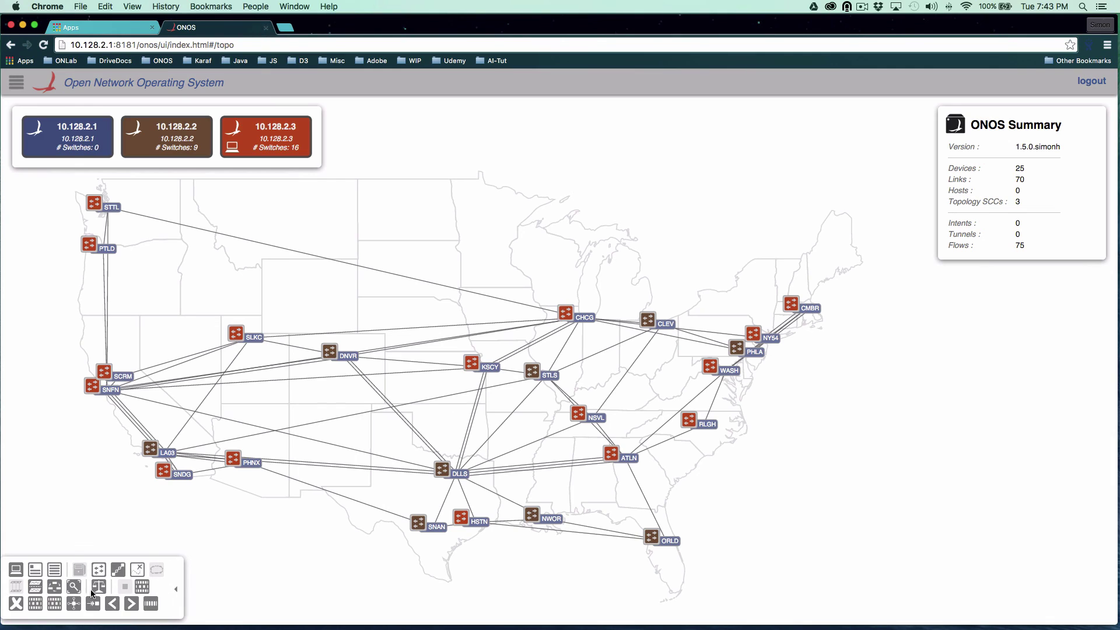
left_click(99, 588)
key("Escape")
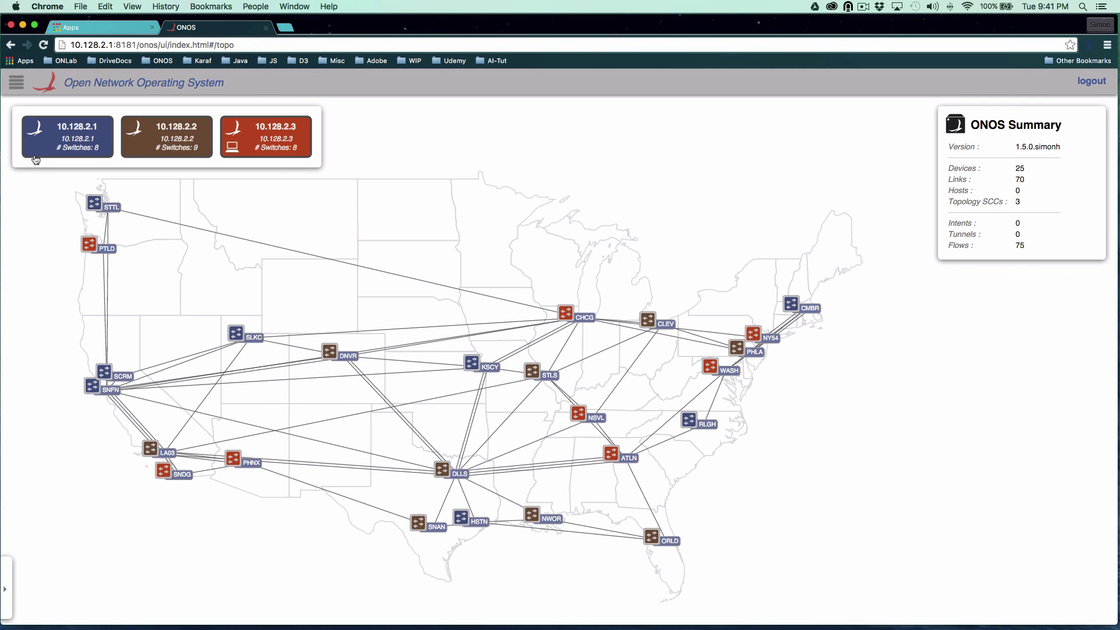
Step: Highlight the switches of 10.128.2.1, 10.128.2.2 and 10.128.2.3 in turn, then clear the highlight
left_click(67, 134)
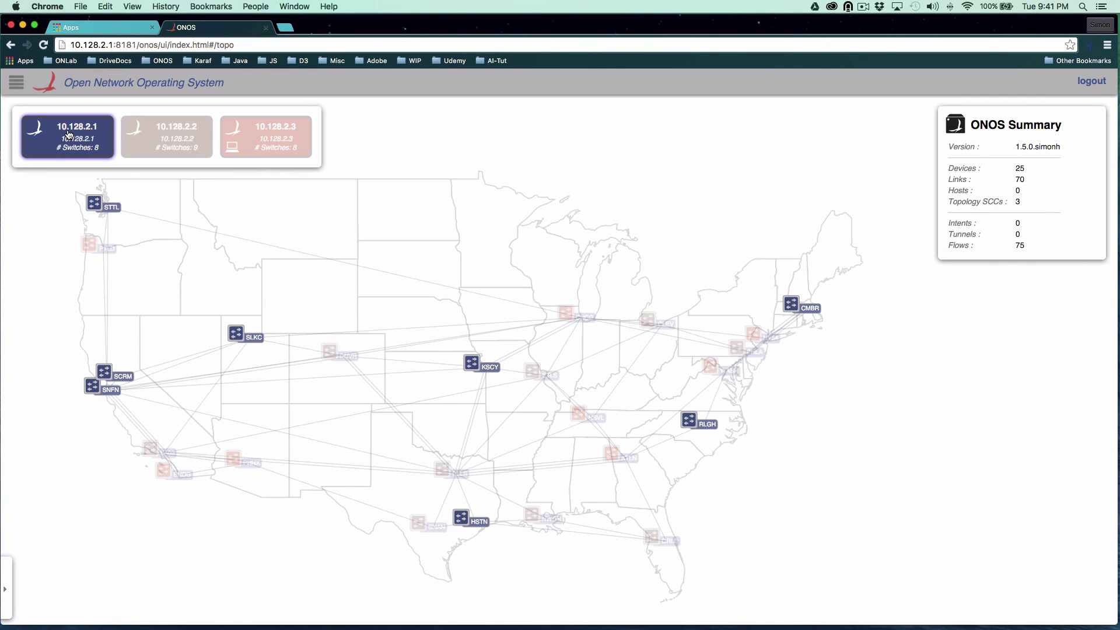
left_click(150, 134)
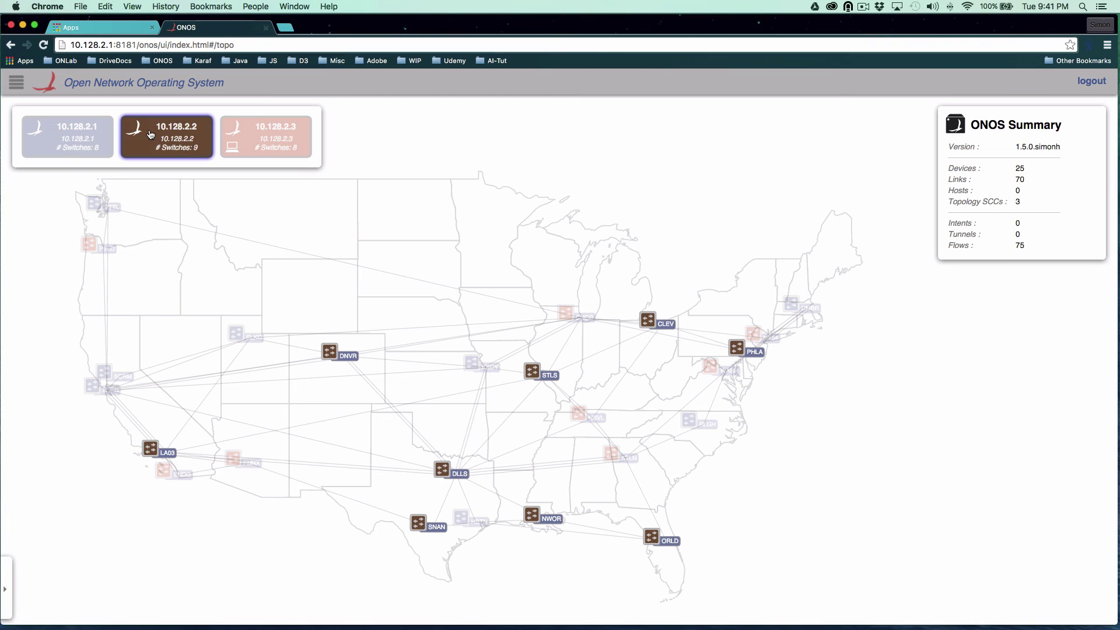
left_click(271, 133)
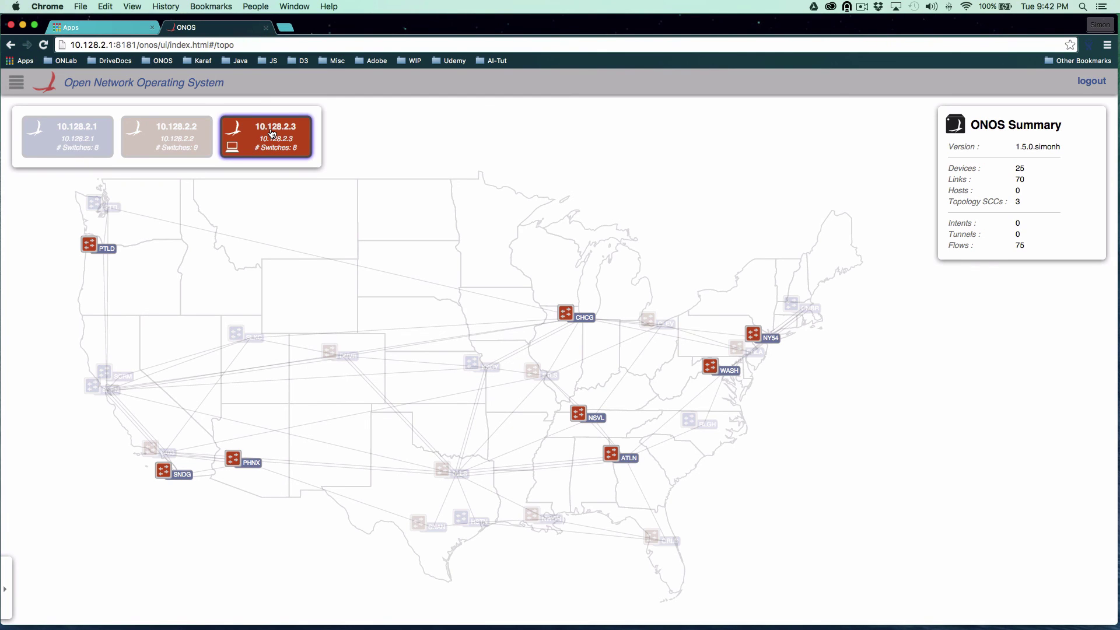
left_click(272, 134)
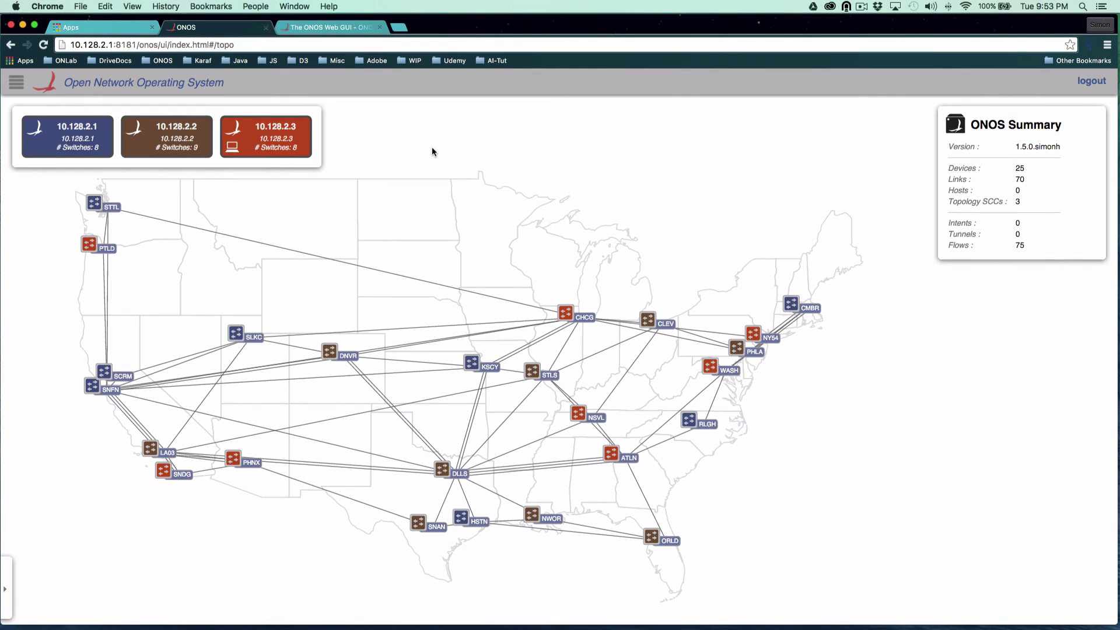
Step: Switch to 'The ONOS Web GUI' wiki page and skim its sections down and back
left_click(331, 28)
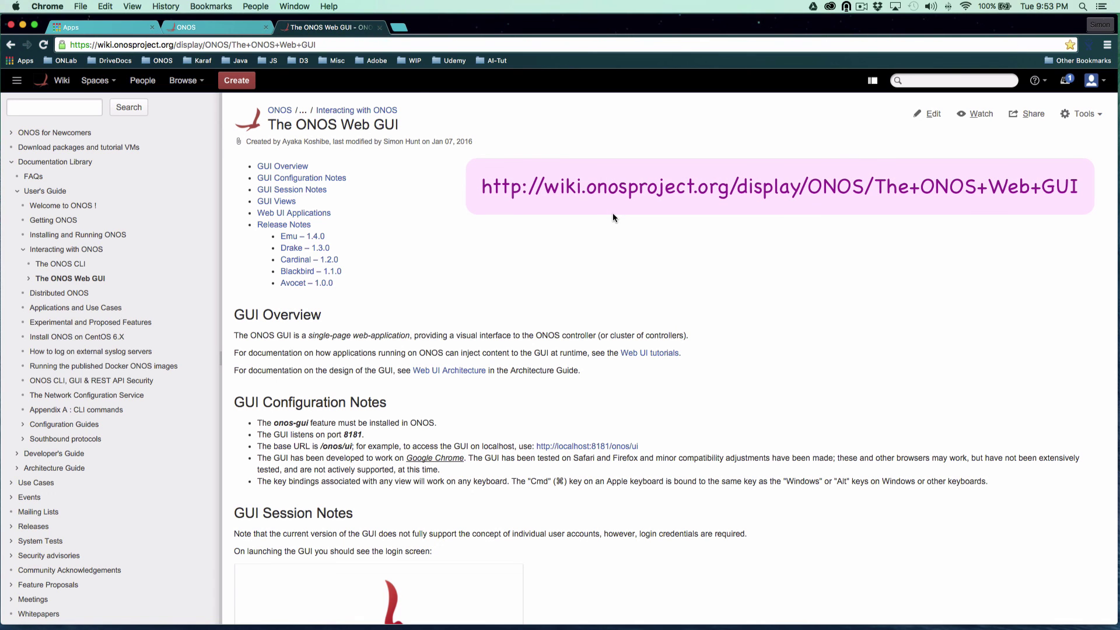
scroll(613, 214, "down", 6)
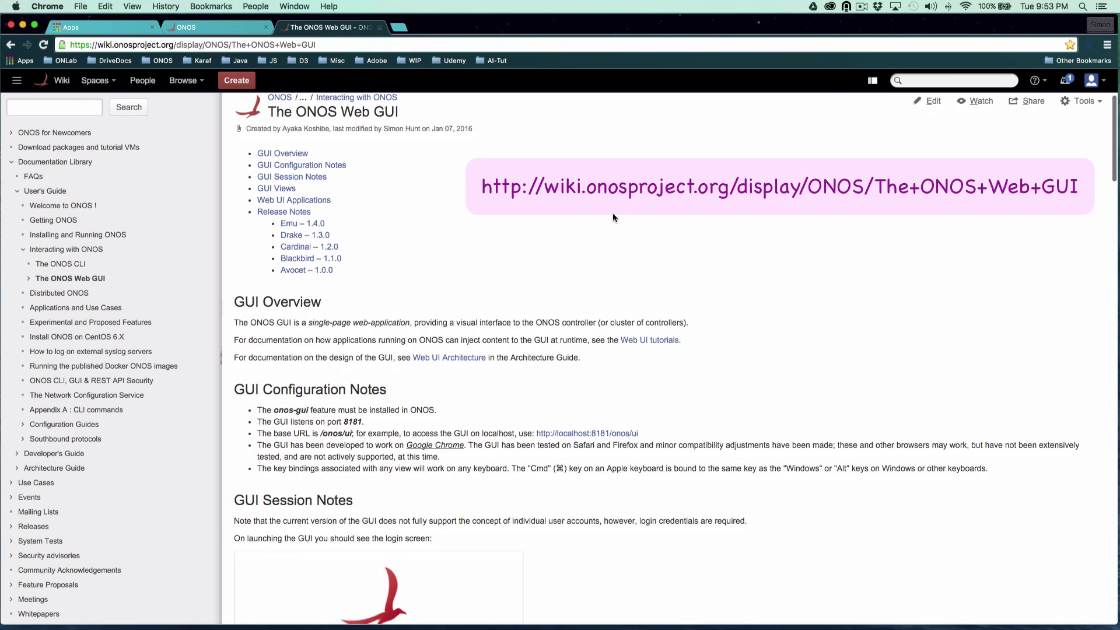
scroll(612, 217, "down", 3)
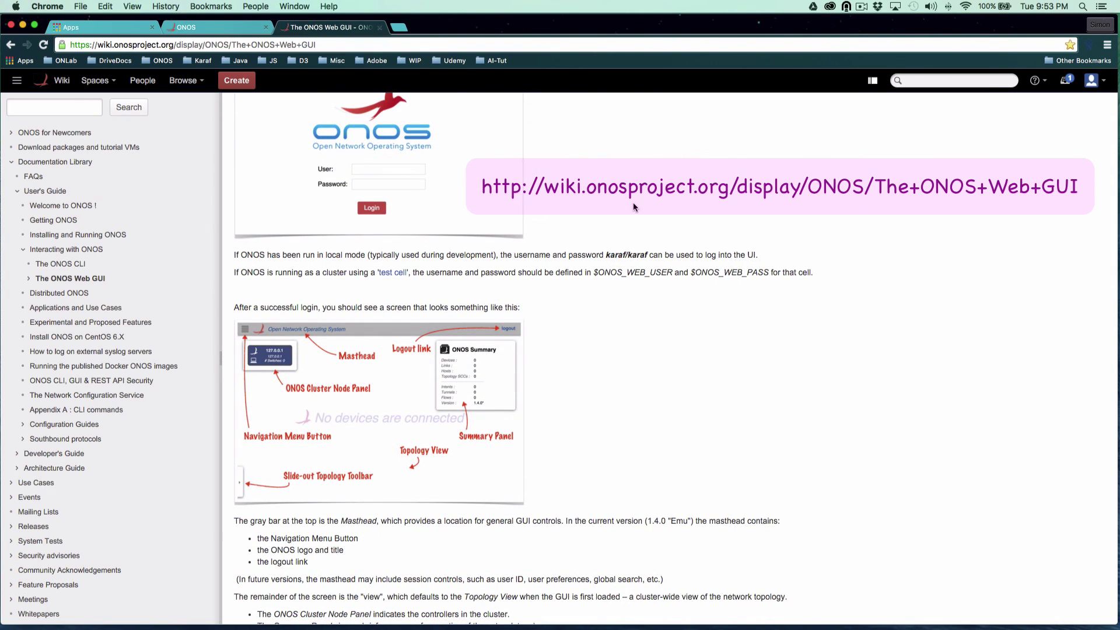
scroll(693, 276, "down", 5)
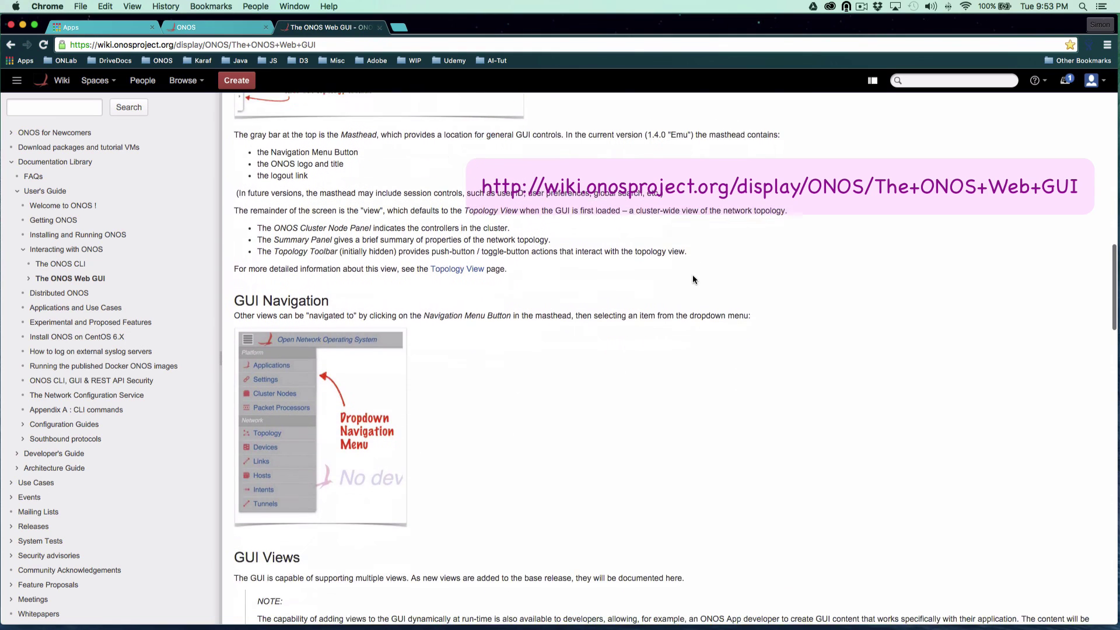
scroll(693, 275, "up", 15)
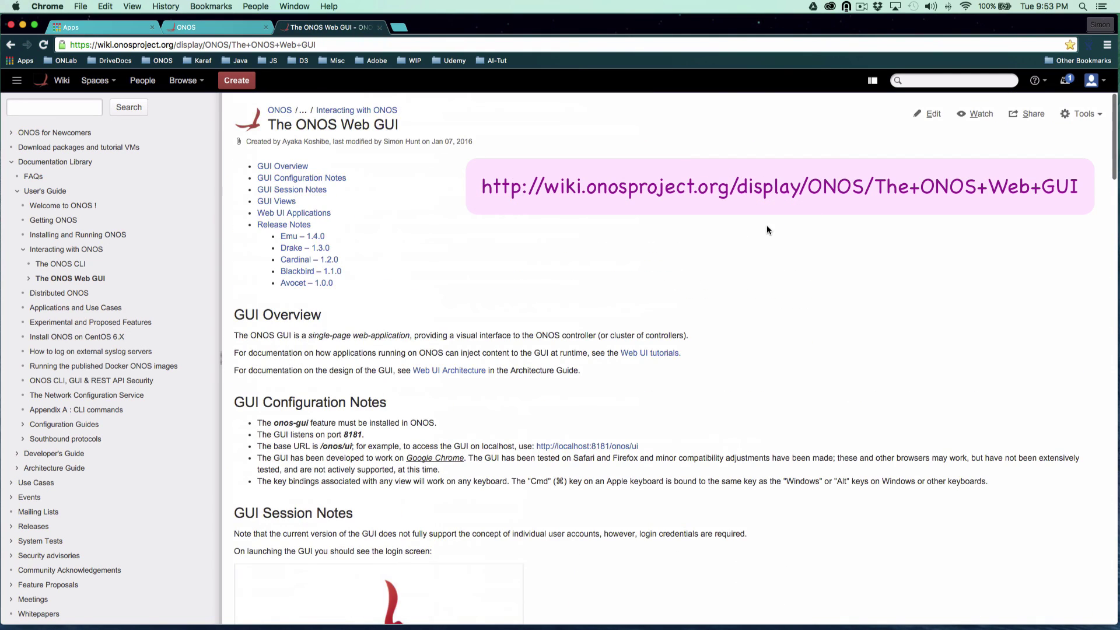